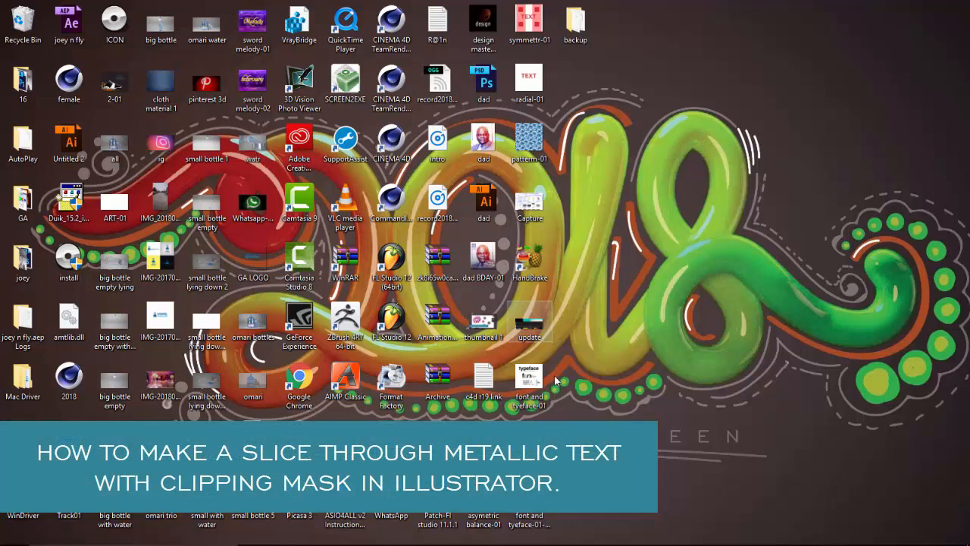
Step: Switch to Illustrator and create a new document named cut
mouse_move(454, 540)
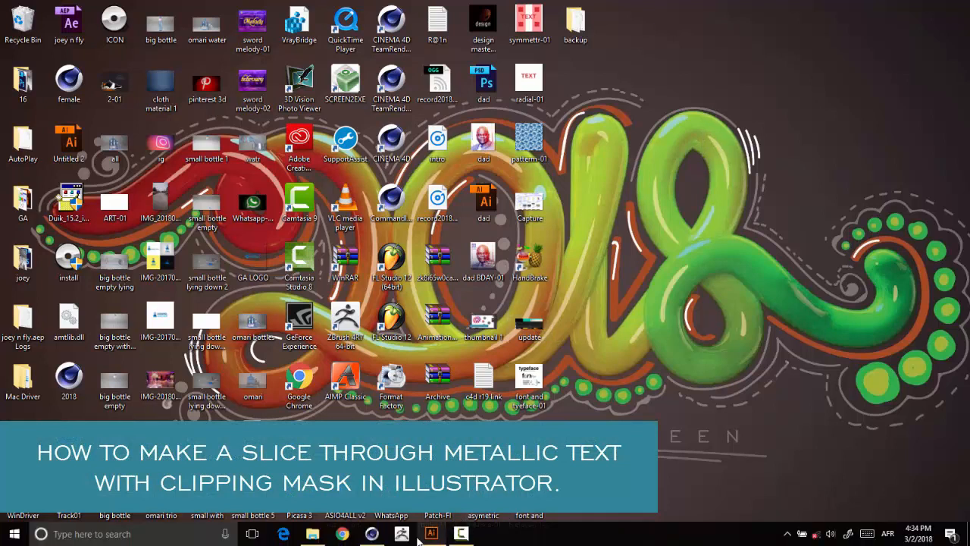
left_click(372, 533)
left_click(430, 534)
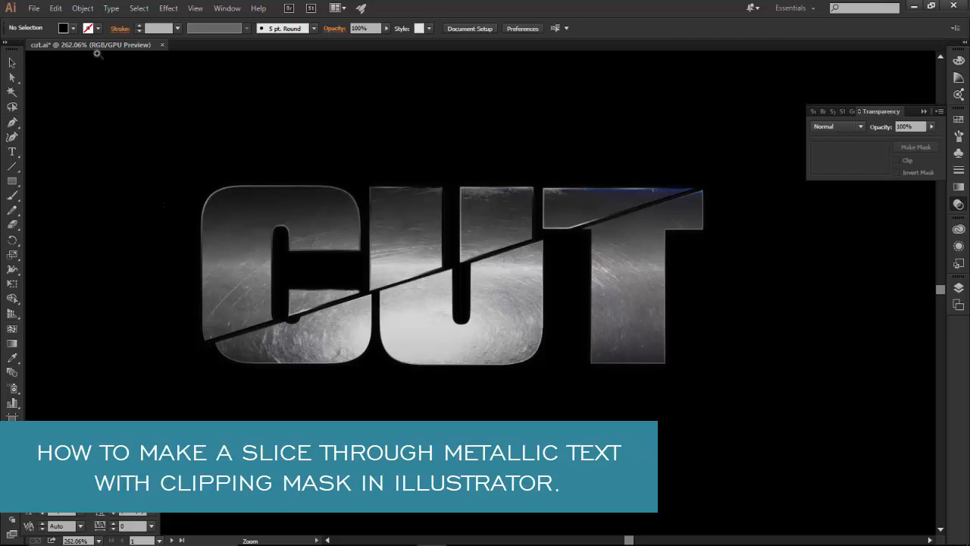
left_click(34, 10)
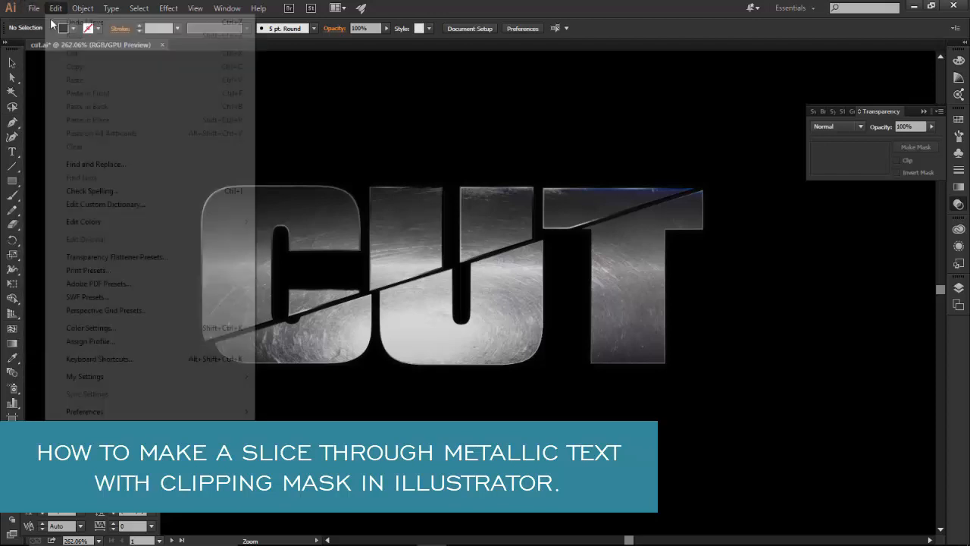
left_click(47, 24)
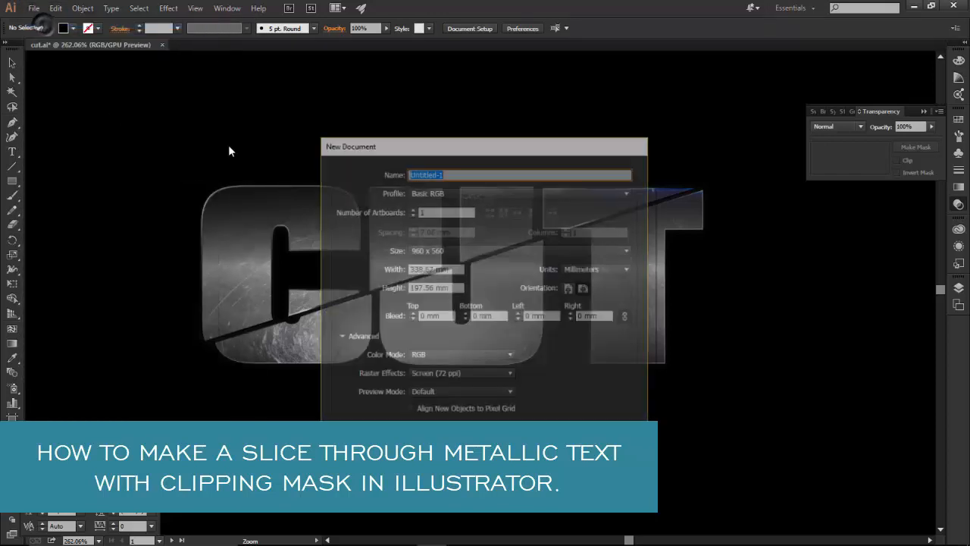
type("cut")
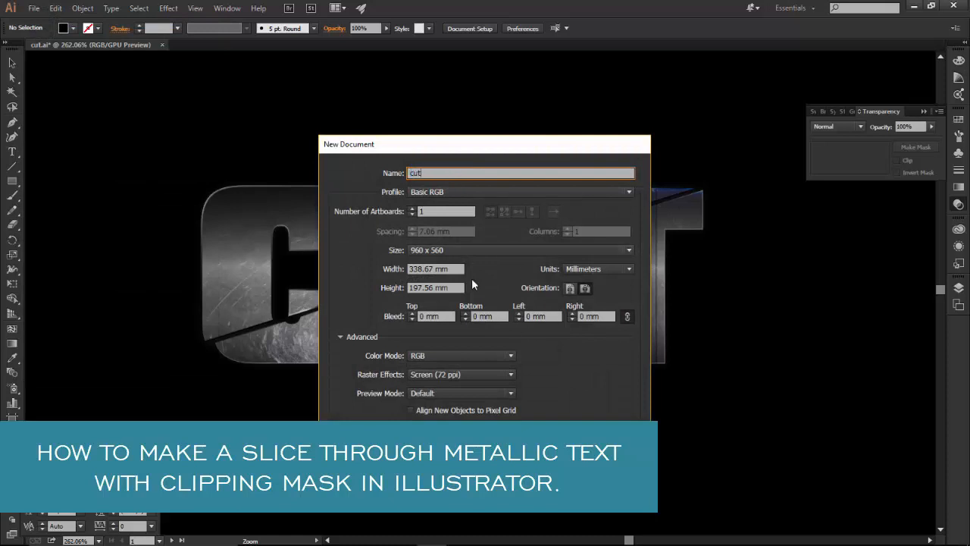
key("Return")
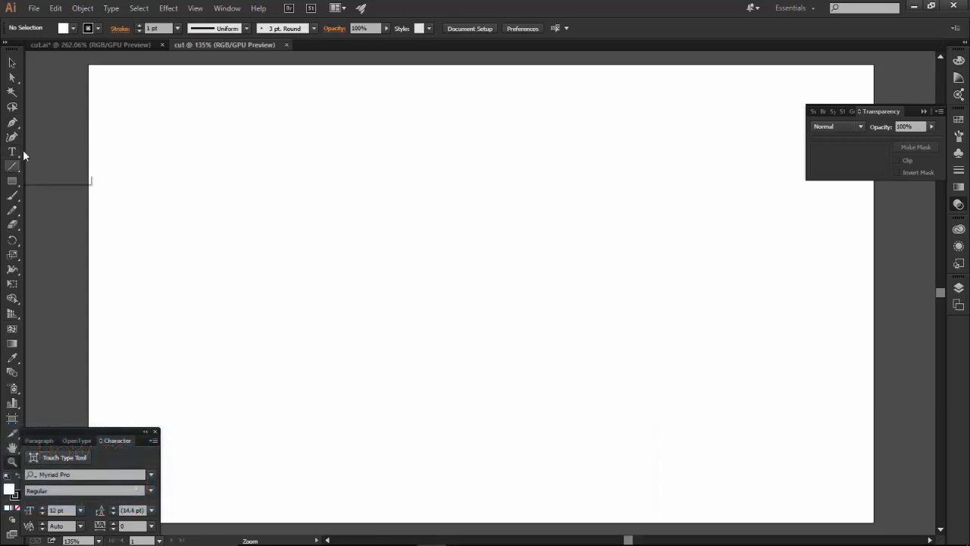
Step: Add the text "cut" to the artboard, enlarge it to about 229 pt and move it near the centre
left_click(11, 155)
left_click(340, 235)
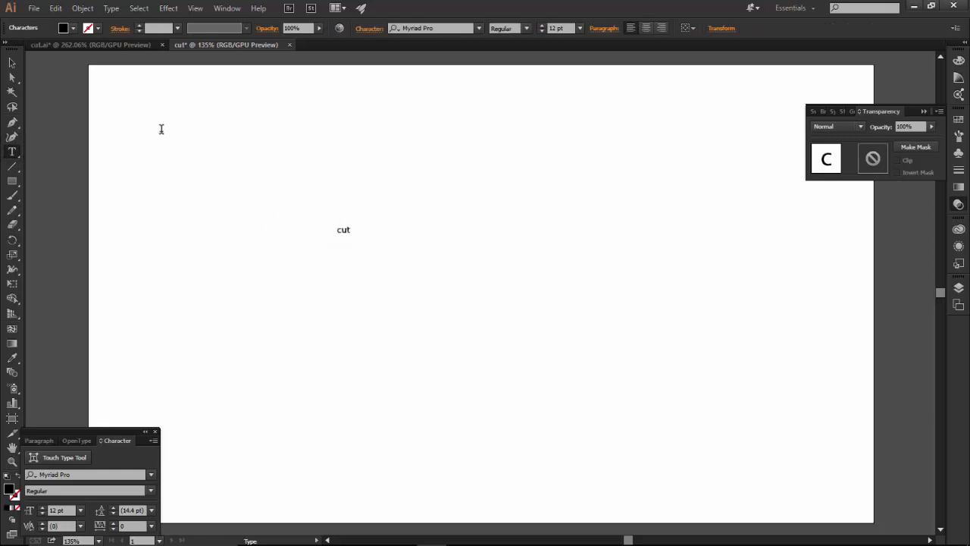
left_click(11, 62)
left_click_drag(354, 237, 586, 428)
left_click_drag(489, 371, 491, 330)
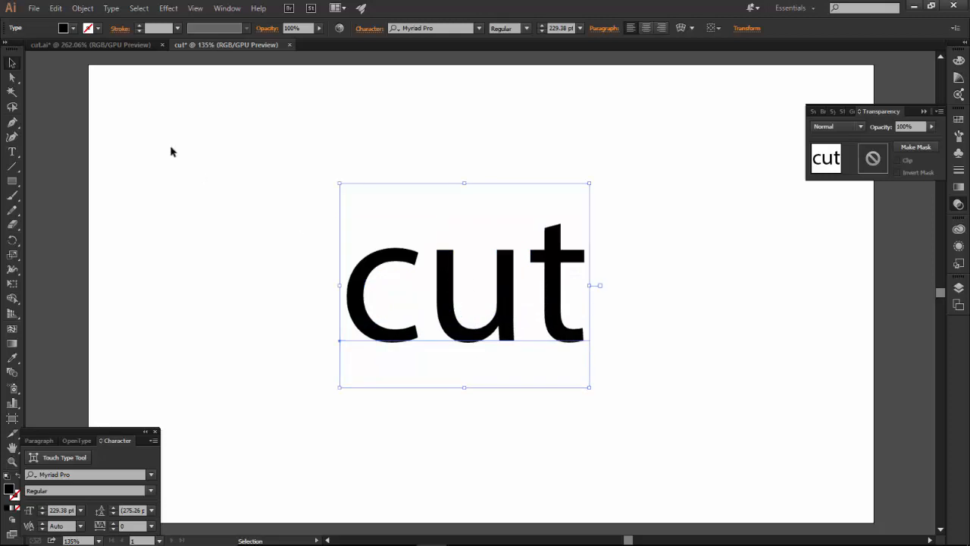
Step: Change the text's case to UPPERCASE and shift it back toward the centre of the artboard
left_click(110, 9)
left_click(110, 10)
left_click(109, 10)
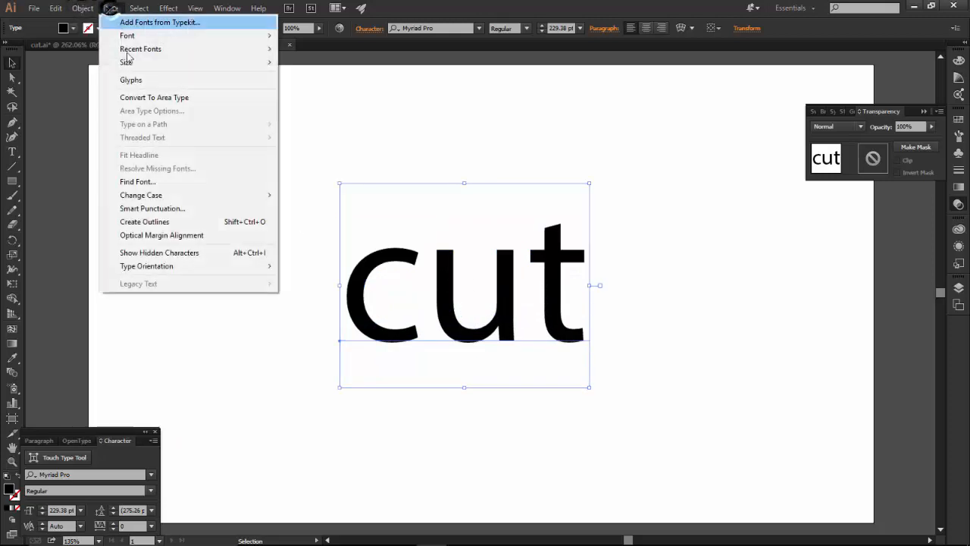
mouse_move(173, 196)
left_click(53, 195)
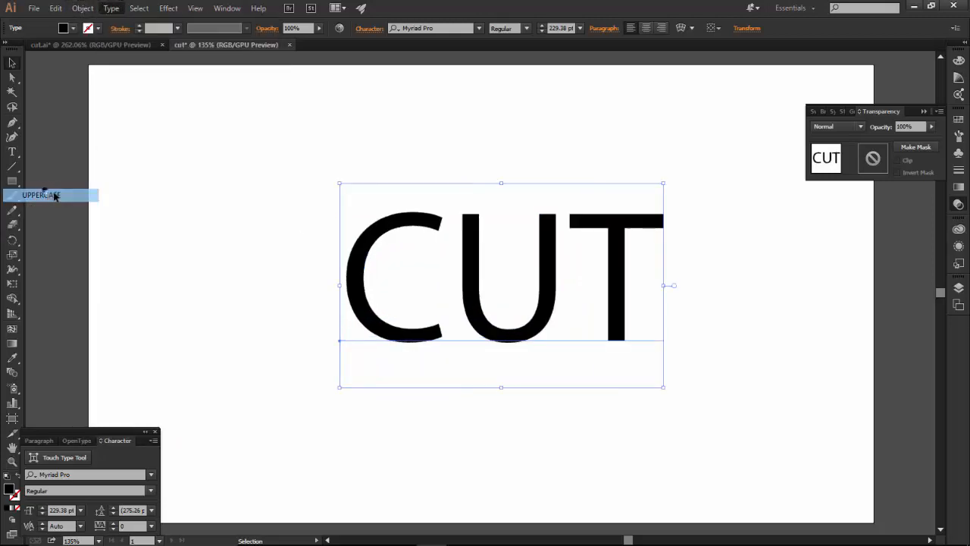
left_click_drag(476, 282, 465, 292)
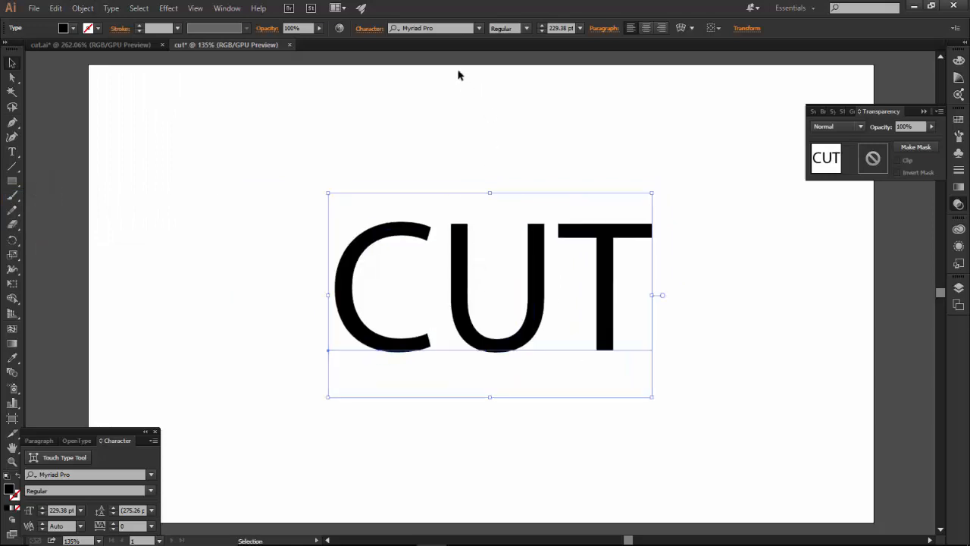
Step: Try Helvetica Bold and Helvetica LT 95 Black on the CUT text, recentring it after each font change
left_click(460, 28)
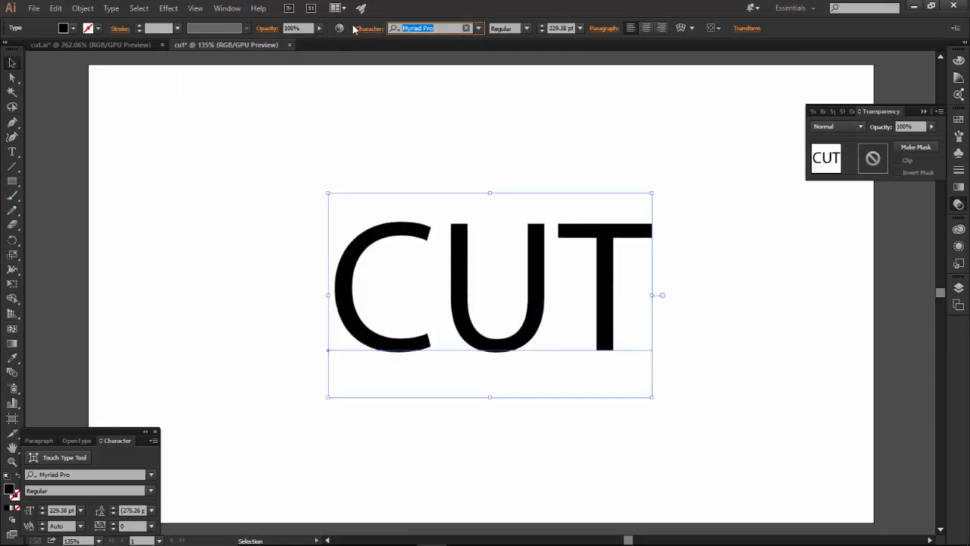
type("hel")
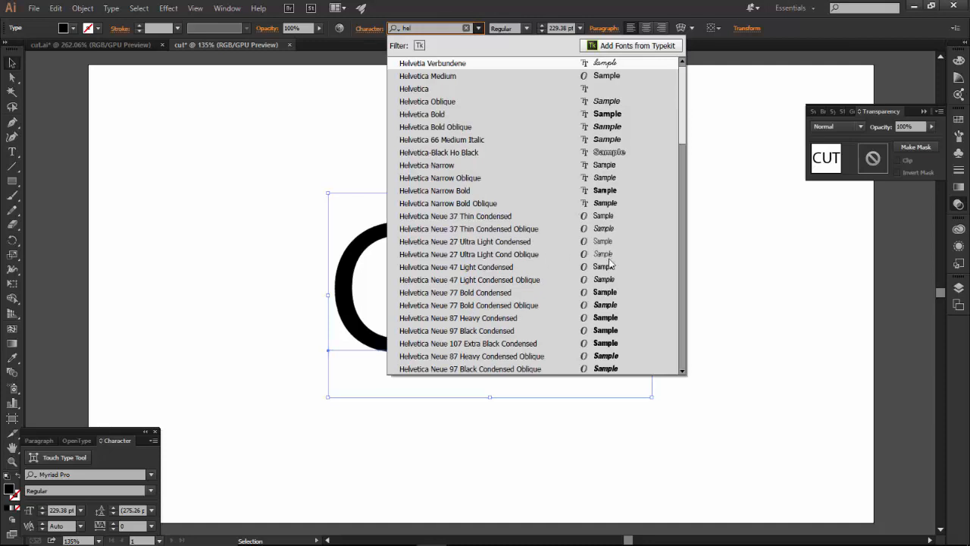
left_click(604, 114)
left_click_drag(490, 332, 442, 342)
left_click(479, 28)
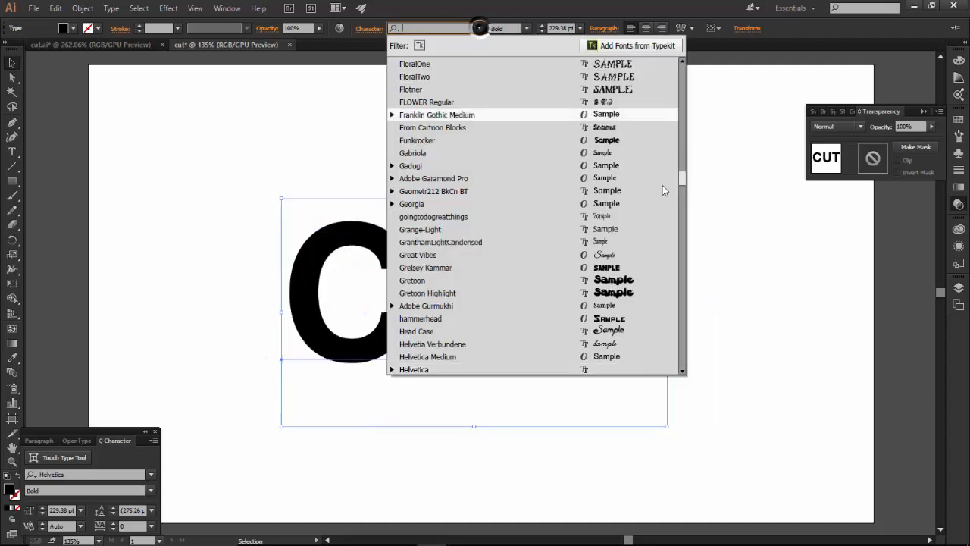
left_click_drag(684, 179, 683, 211)
left_click(616, 179)
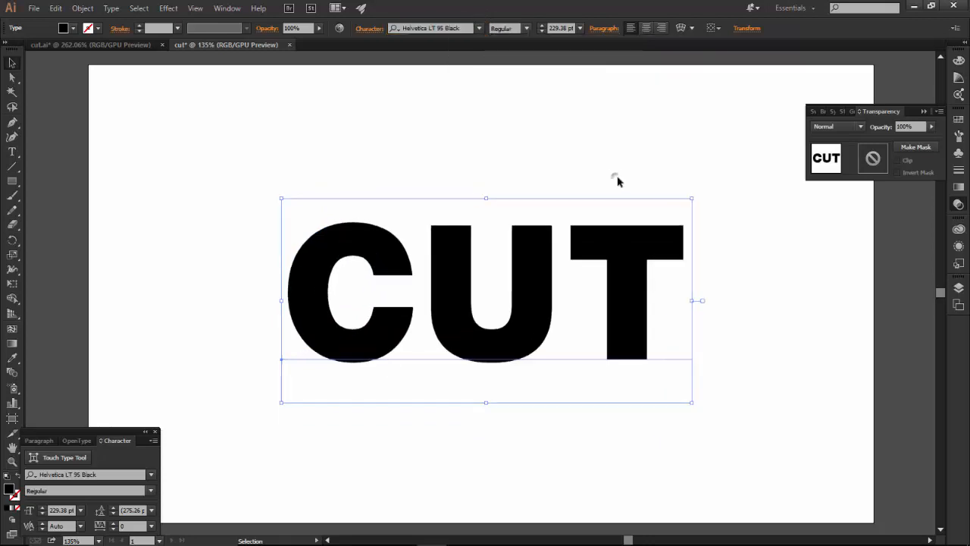
left_click_drag(531, 324, 518, 321)
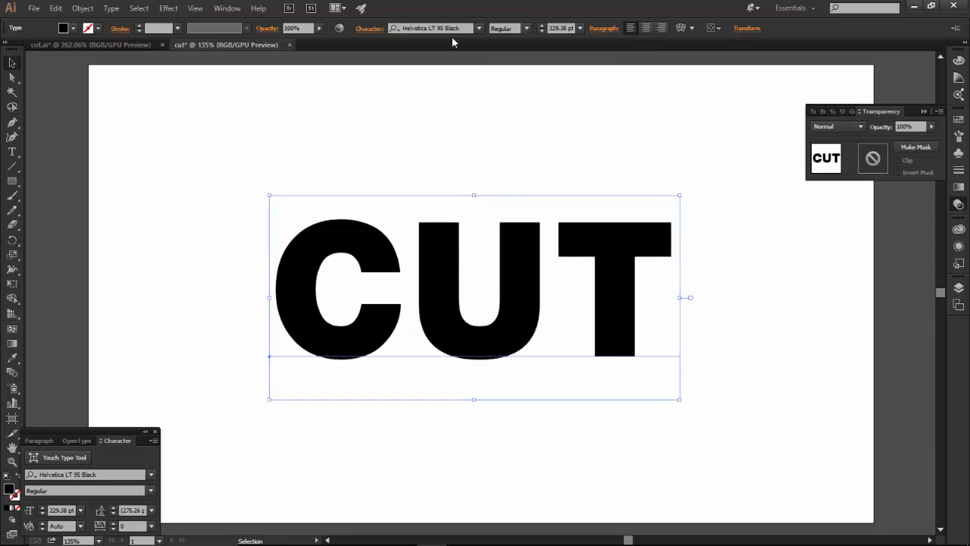
Step: Try the Star Jedi Logo DoubleLine1 and Grelsey Kammar fonts on the CUT text
left_click(478, 28)
left_click_drag(682, 218, 683, 278)
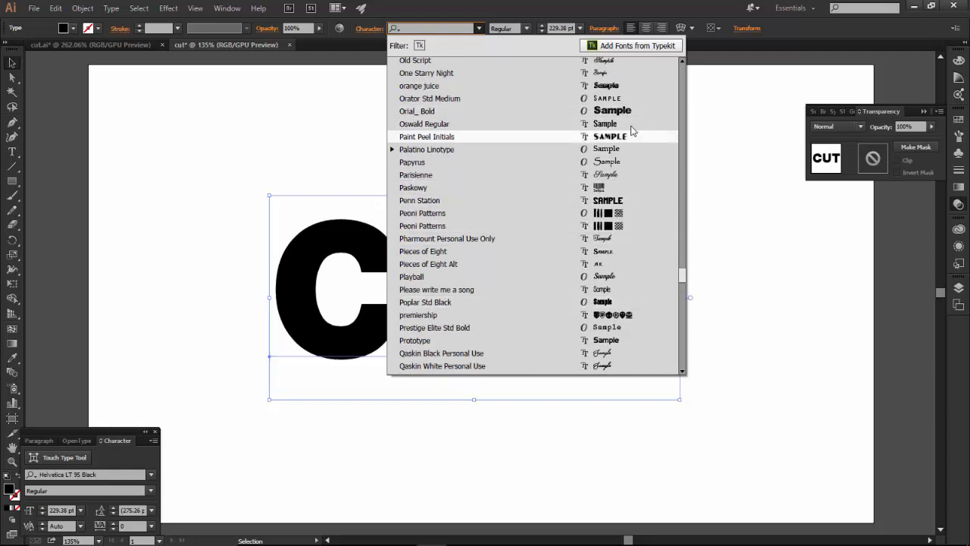
scroll(686, 286, "down", 3)
left_click_drag(686, 284, 687, 312)
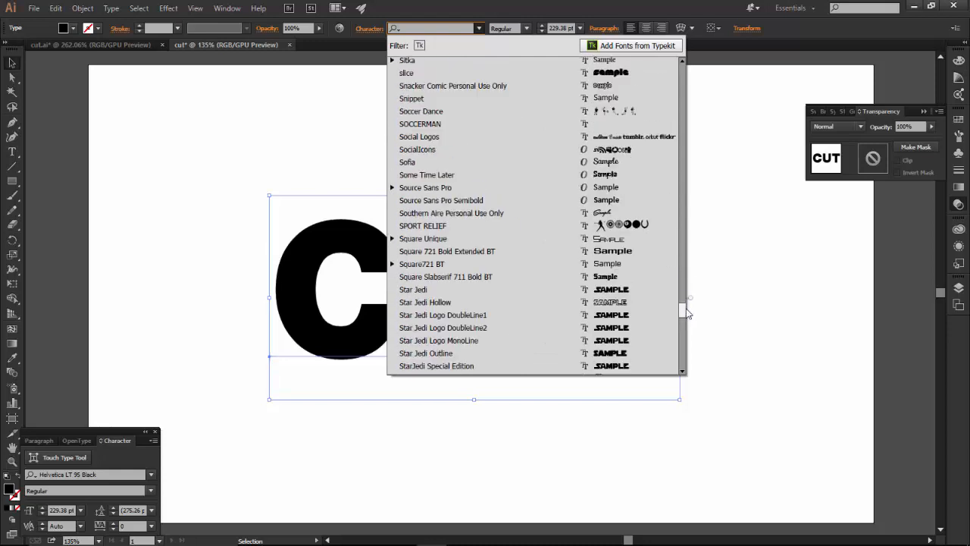
left_click(614, 315)
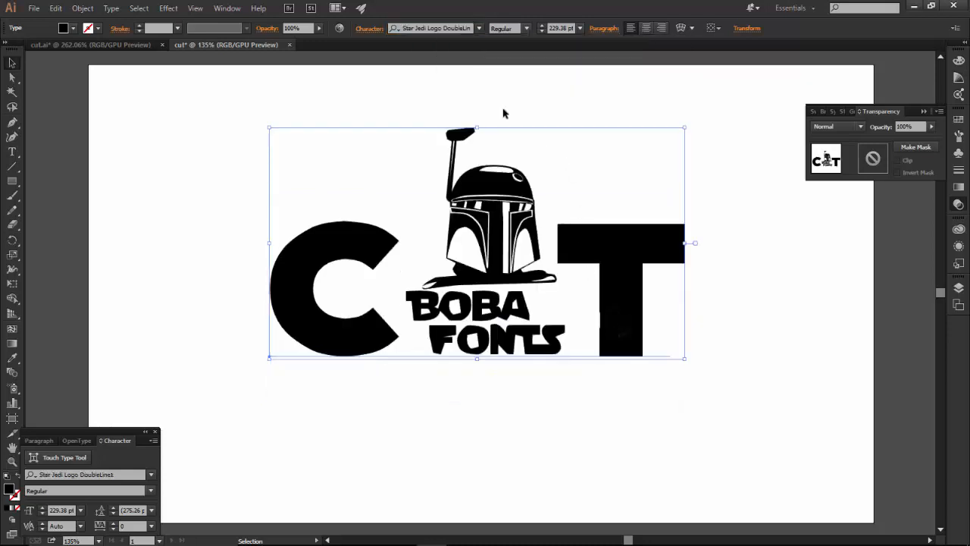
left_click(479, 28)
left_click_drag(682, 312, 670, 175)
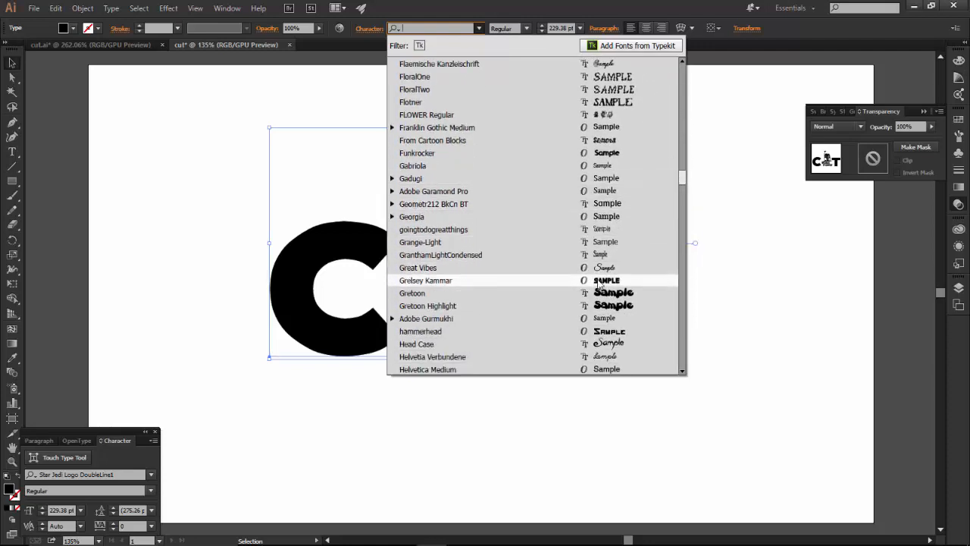
left_click(426, 280)
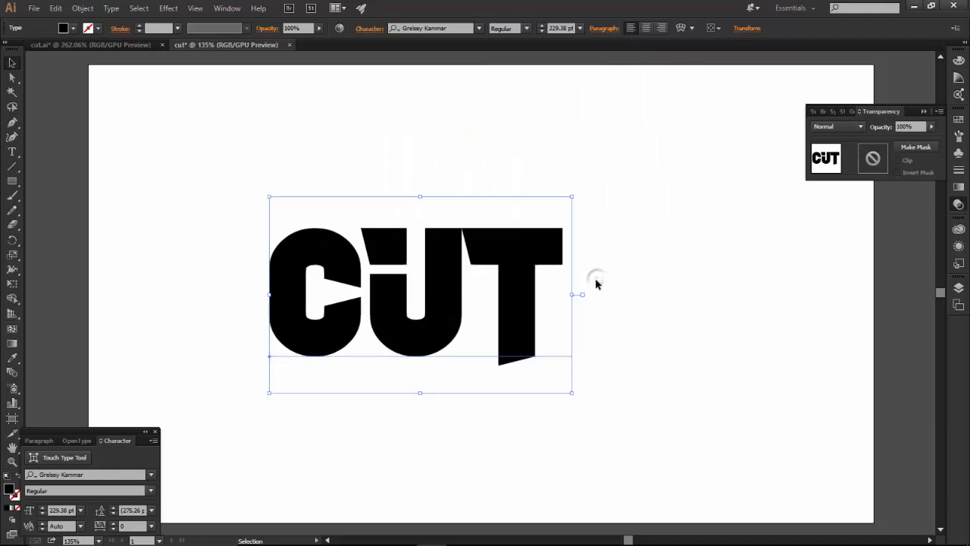
Step: Set the CUT text's font to Republica Minor, centre it on the artboard and deselect it
left_click(478, 28)
left_click_drag(683, 176, 686, 283)
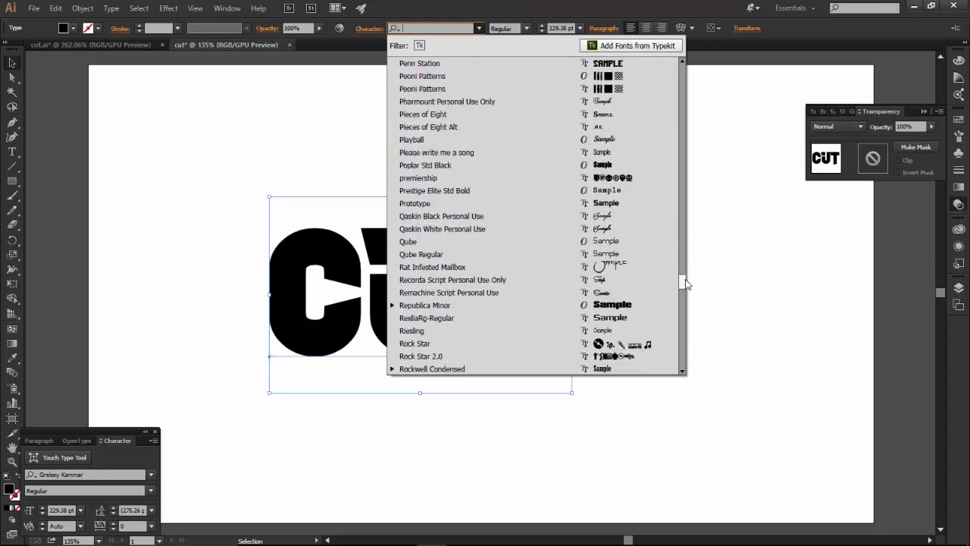
left_click(633, 306)
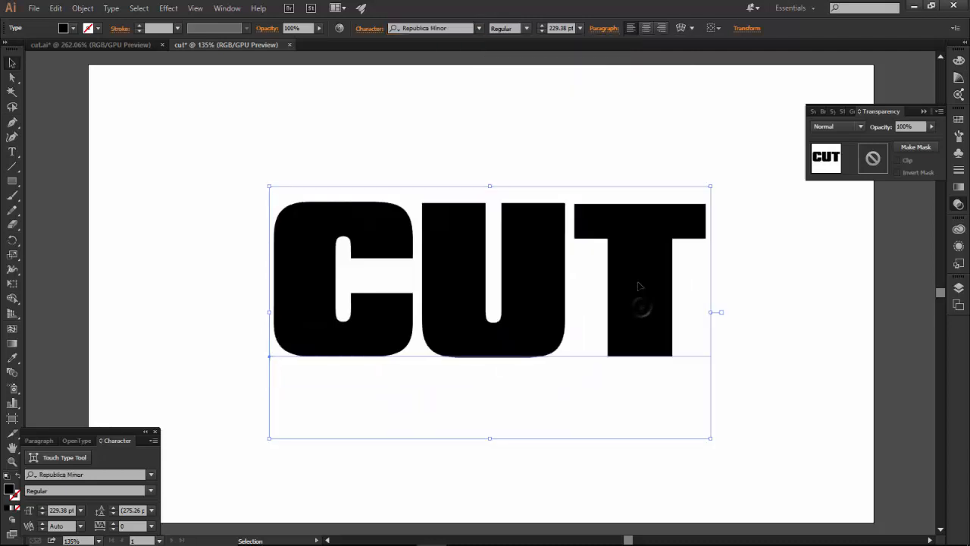
left_click_drag(530, 306, 526, 319)
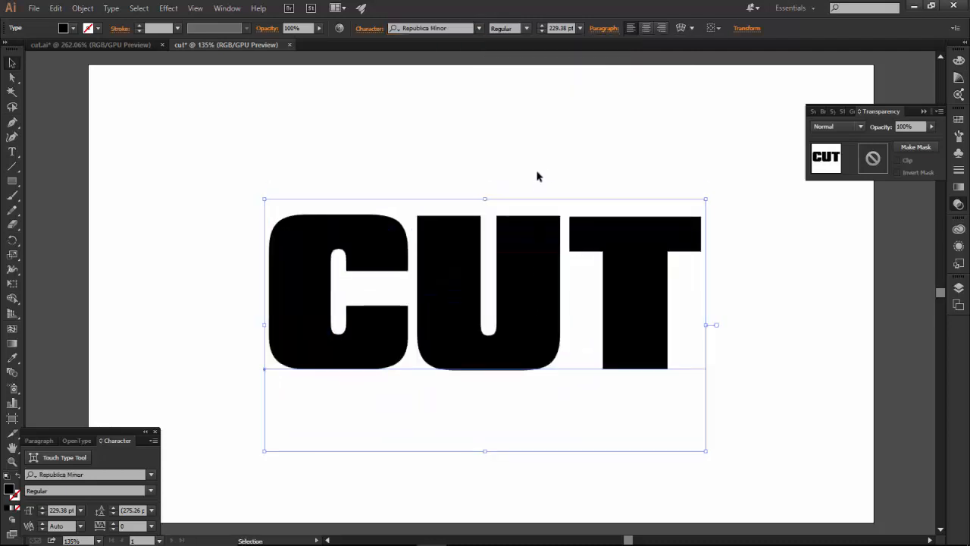
left_click(515, 141)
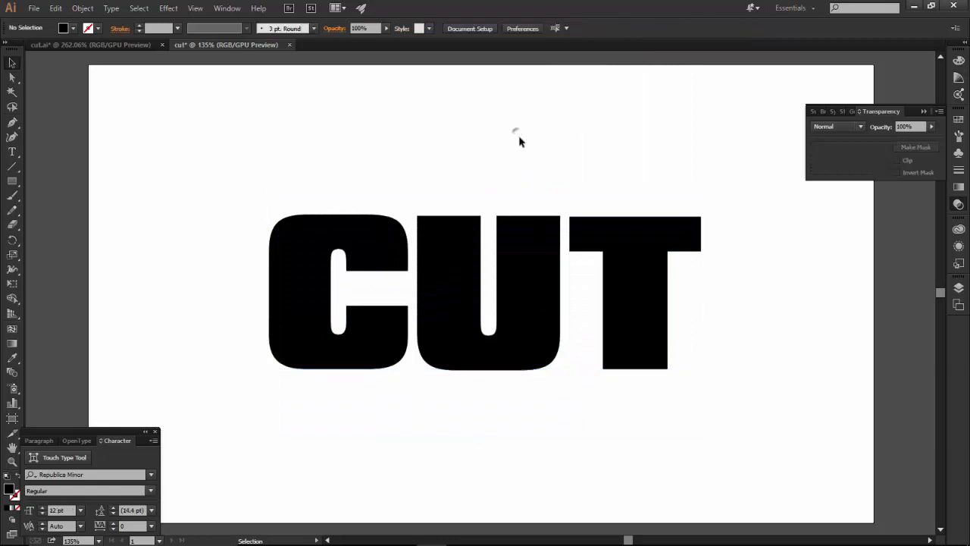
Step: Duplicate the CUT text and place the copy off the artboard's left edge
left_click(453, 297)
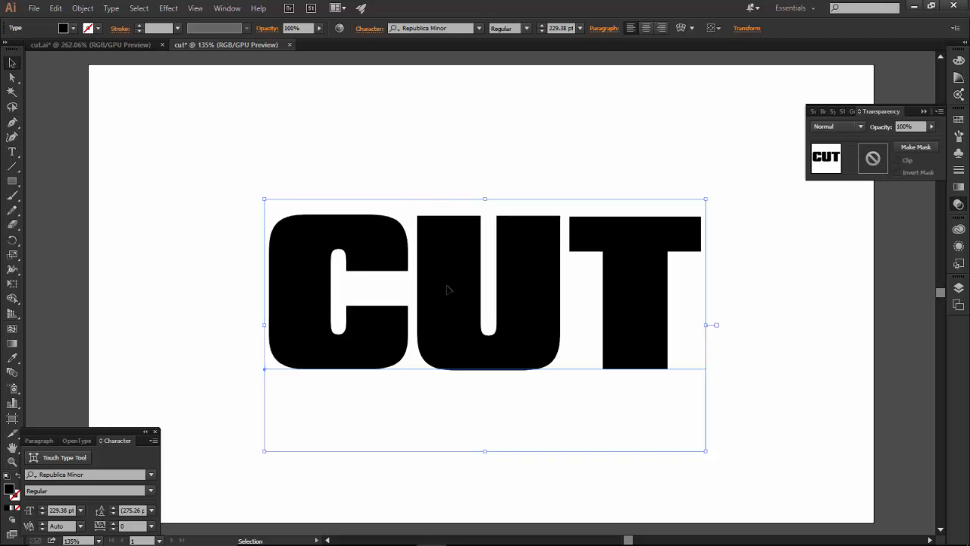
key("alt")
left_click_drag(459, 319, 188, 191)
left_click_drag(345, 161, 26, 192)
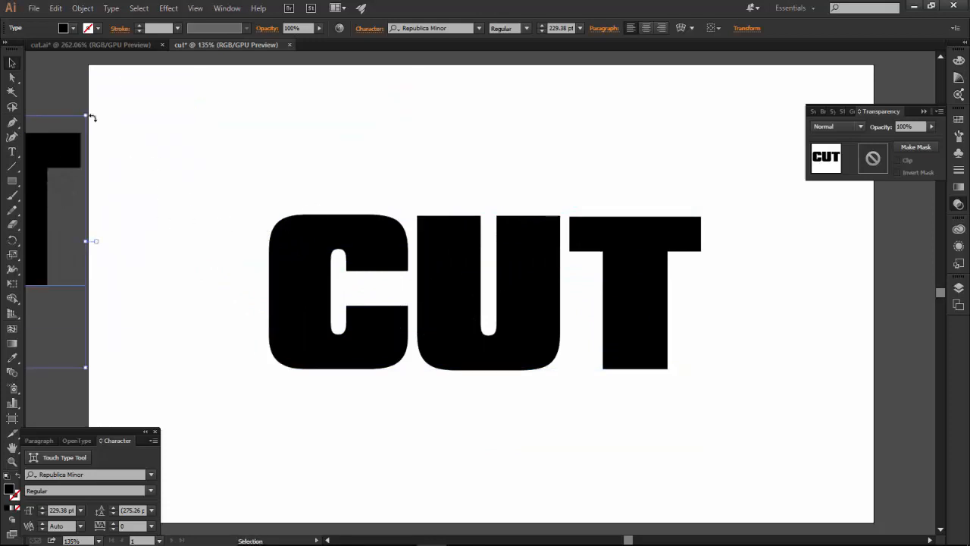
Step: In the finished cut.ai artwork, examine the metal texture's opacity mask by switching Clip and Invert Mask off and back on
left_click(121, 44)
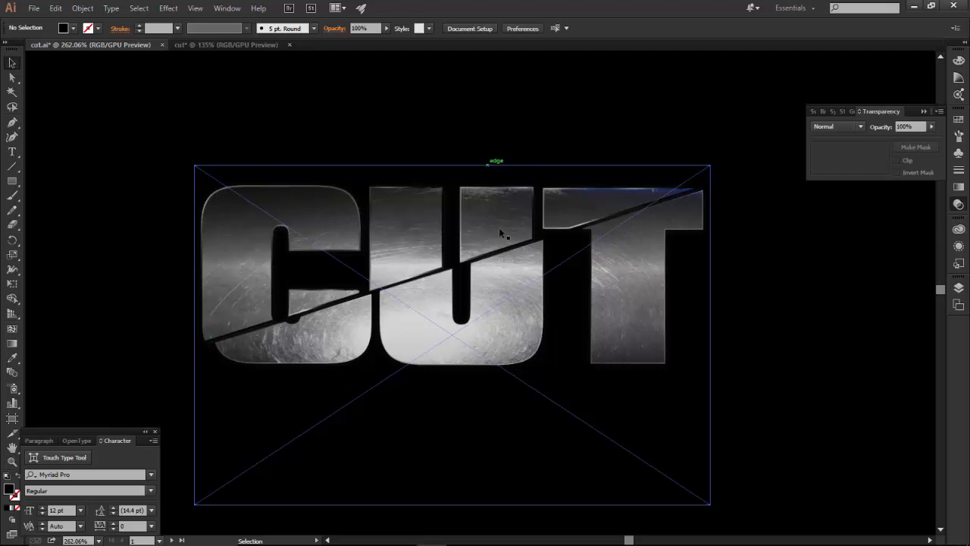
left_click(651, 216)
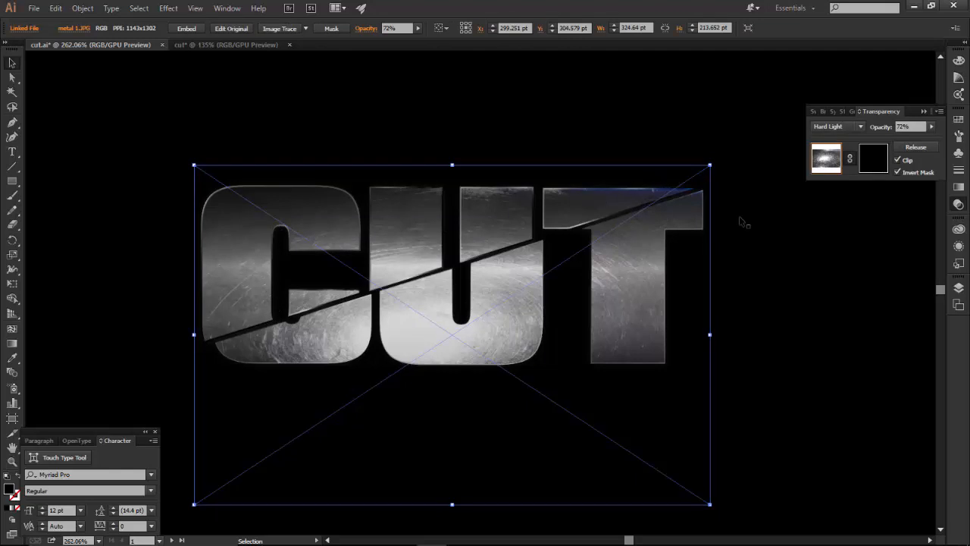
left_click(898, 161)
left_click(898, 173)
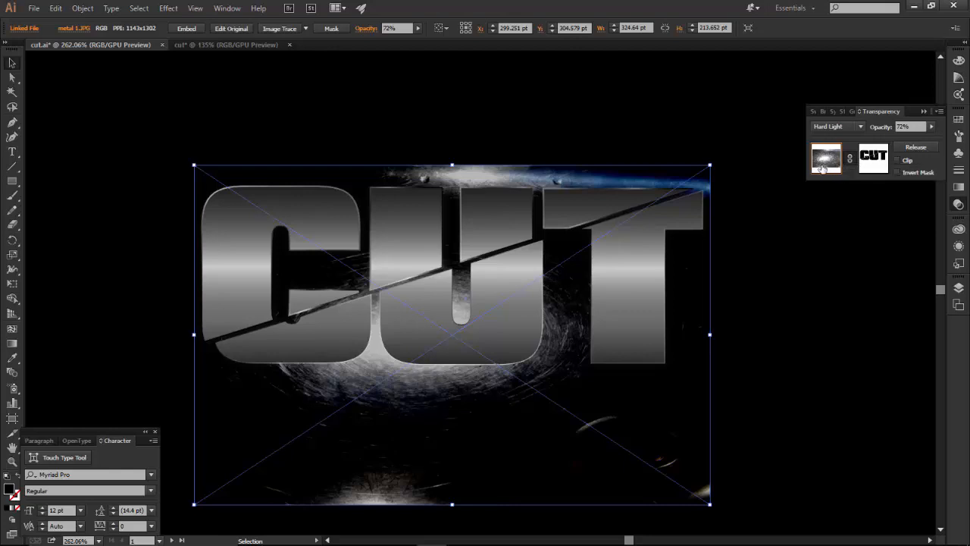
left_click(898, 161)
left_click(898, 172)
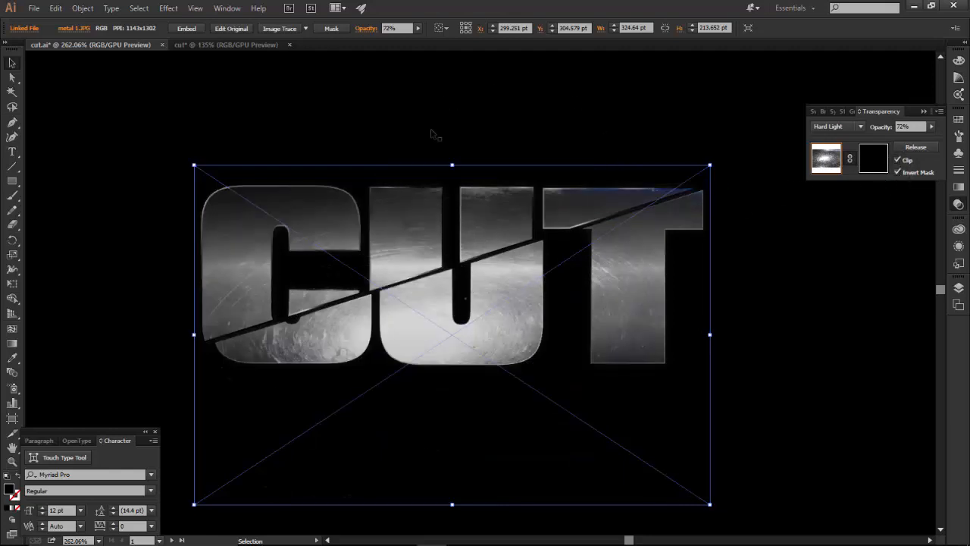
Step: Return to the working CUT document, convert the centred CUT text to outlines and close the character settings
left_click(262, 45)
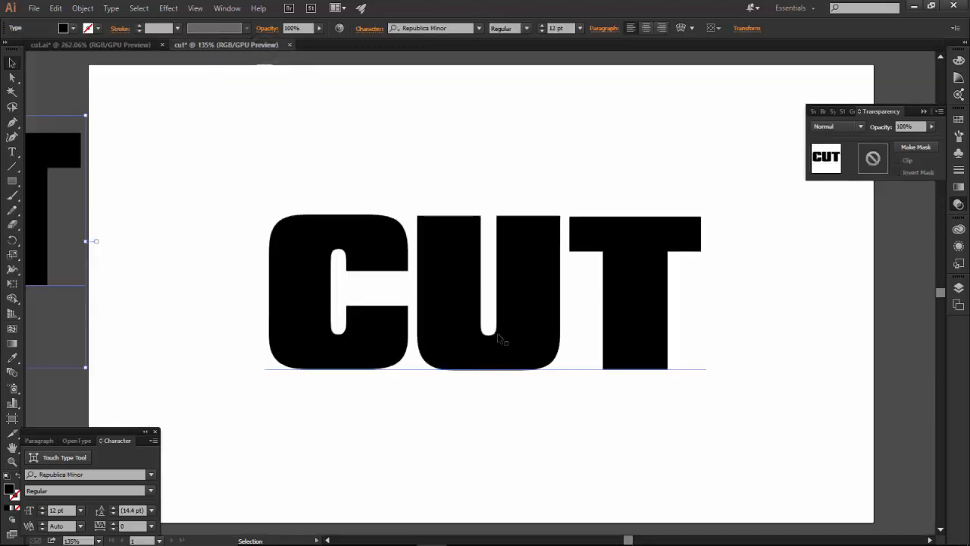
left_click(463, 296)
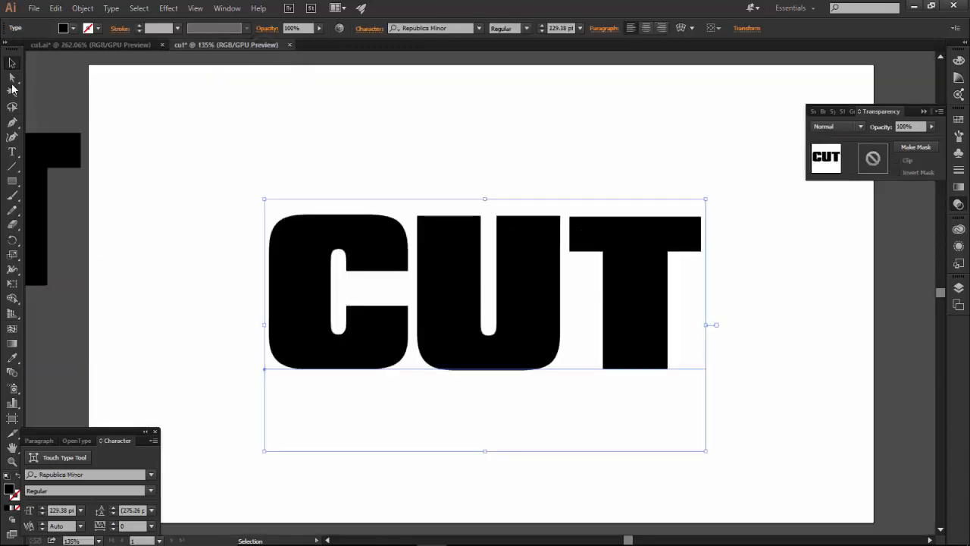
left_click(83, 8)
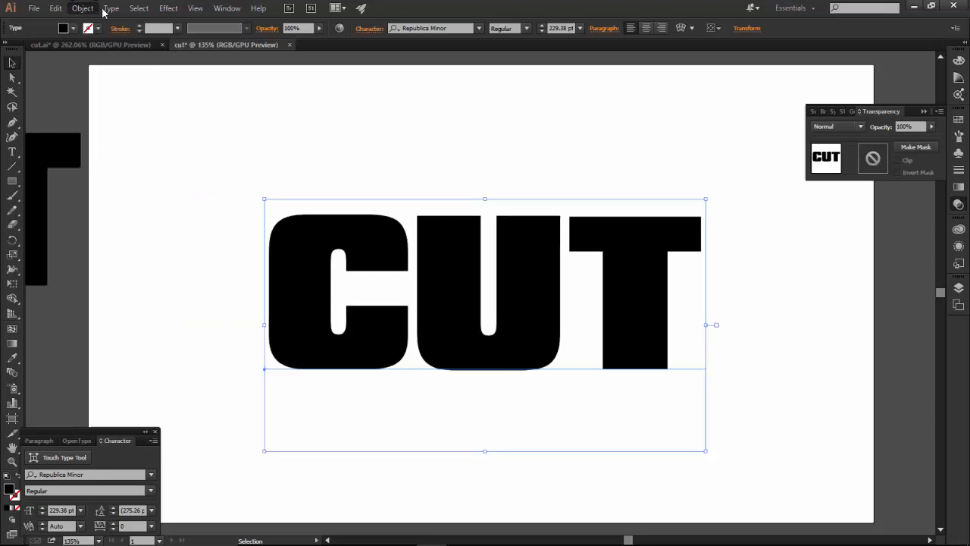
left_click(111, 138)
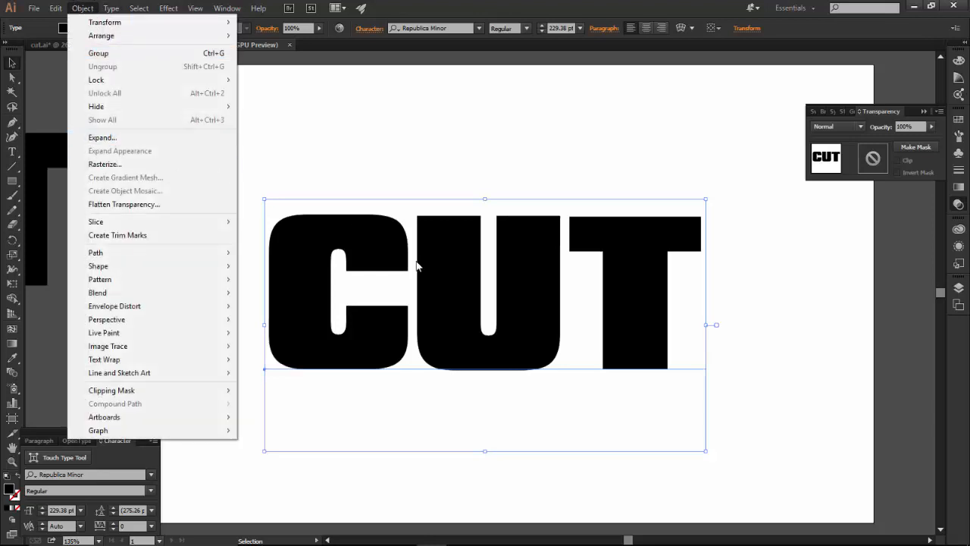
right_click(438, 291)
left_click(489, 371)
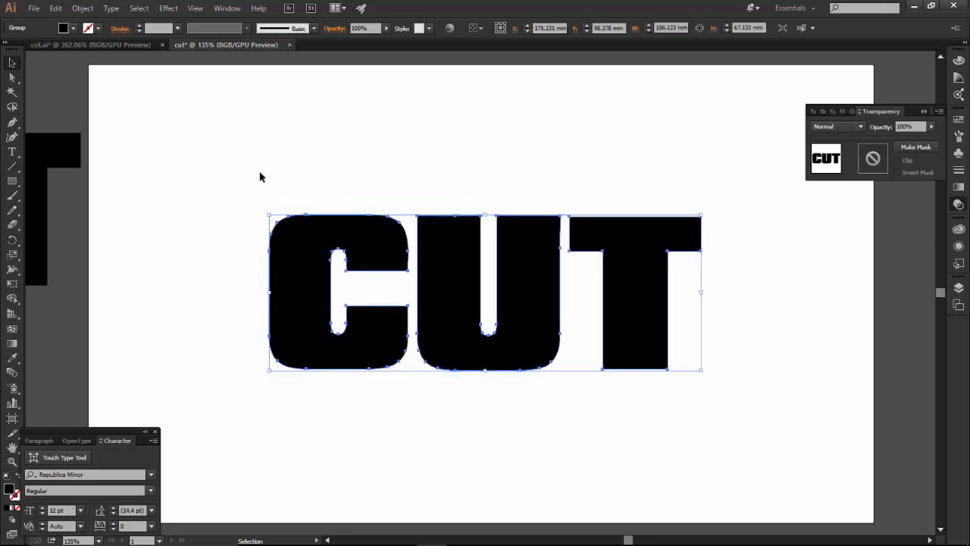
left_click(154, 431)
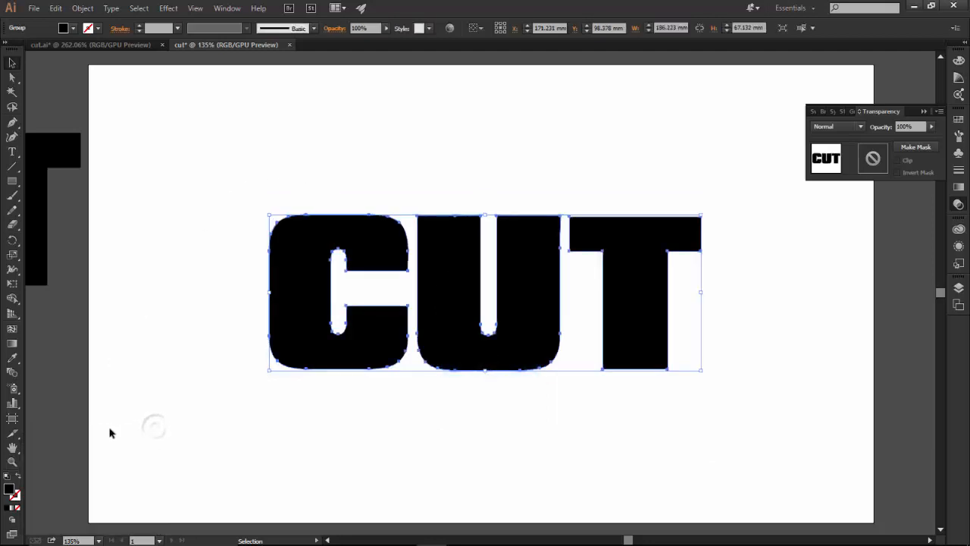
Step: Examine the letters' gradient in the finished cut.ai artwork with the metal texture's Clip and Invert Mask switched off
left_click(63, 232)
left_click(371, 261)
left_click(129, 47)
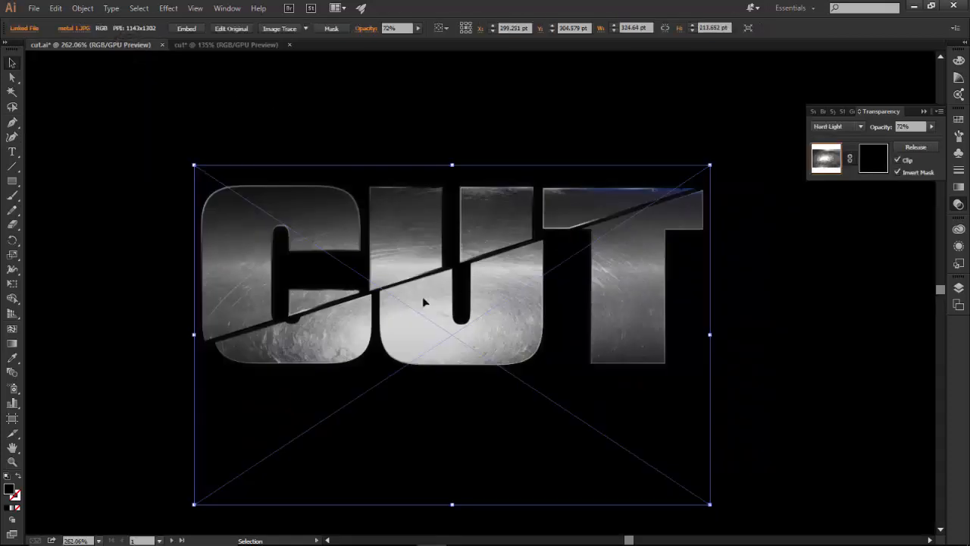
left_click(907, 159)
left_click(899, 172)
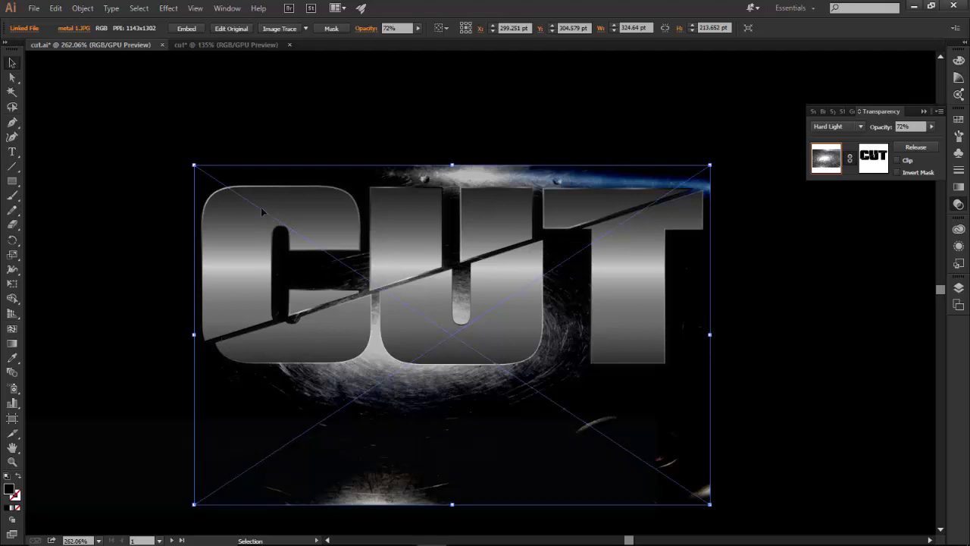
left_click(241, 45)
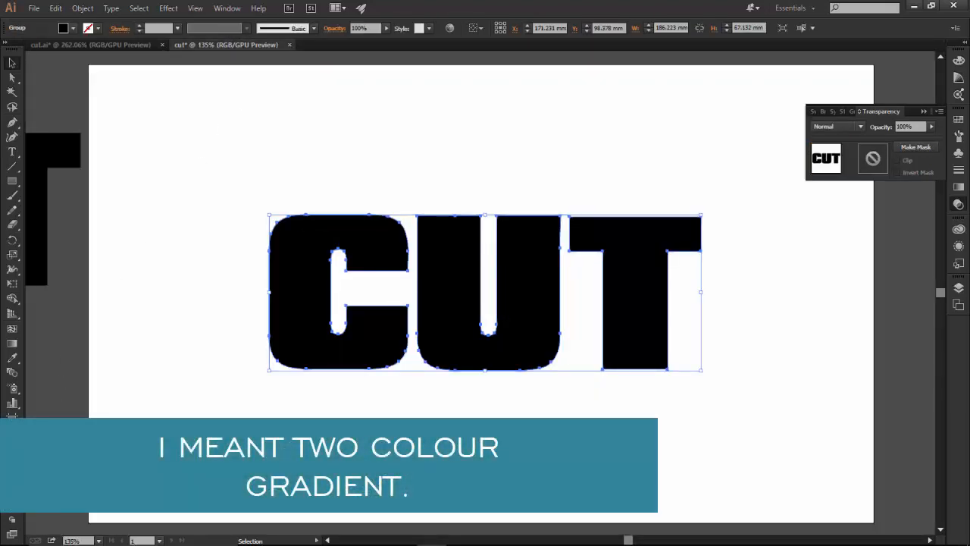
Step: Fill the outlined CUT letters with a linear gradient of dark ends and a white middle stop at 53.23%
left_click(12, 507)
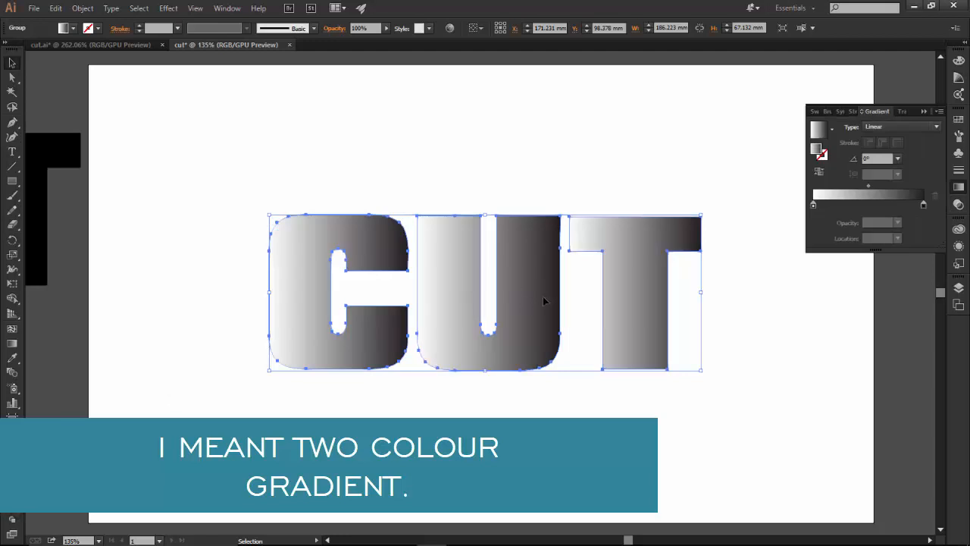
mouse_move(924, 206)
left_mouse_down()
mouse_move(866, 208)
mouse_move(938, 206)
left_mouse_up()
mouse_move(814, 207)
left_mouse_down()
mouse_move(872, 212)
mouse_move(815, 211)
left_mouse_up()
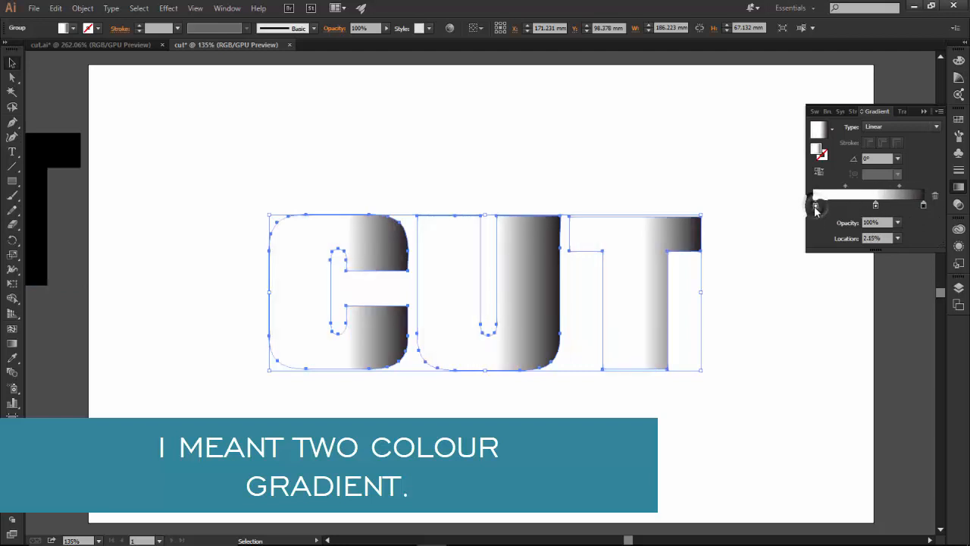
left_click(913, 217)
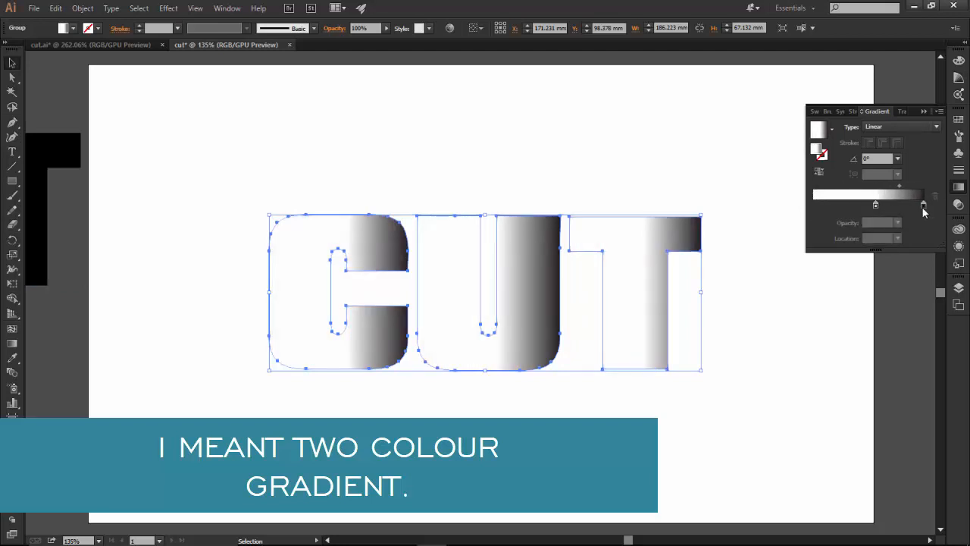
left_click_drag(923, 207, 814, 210)
left_click(875, 207)
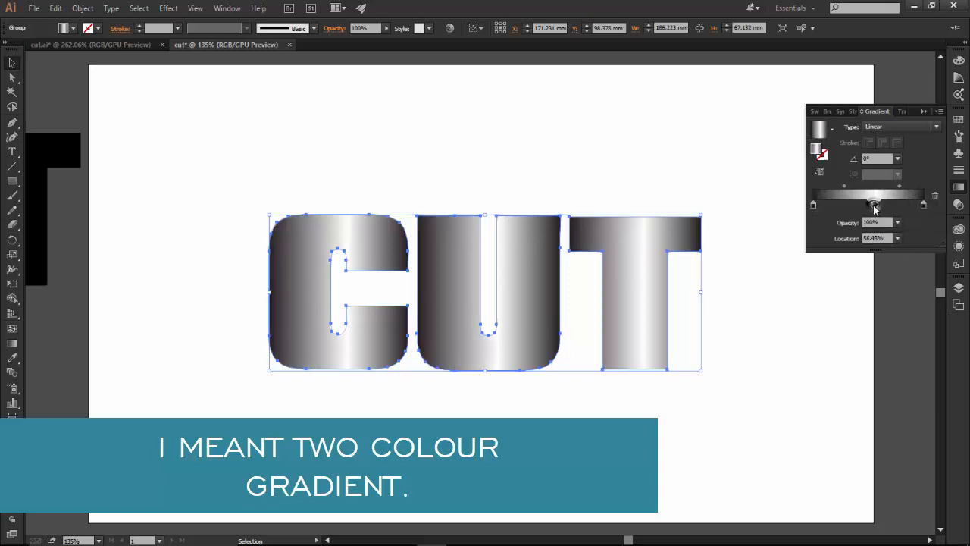
left_click_drag(874, 207, 837, 205)
left_click(596, 156)
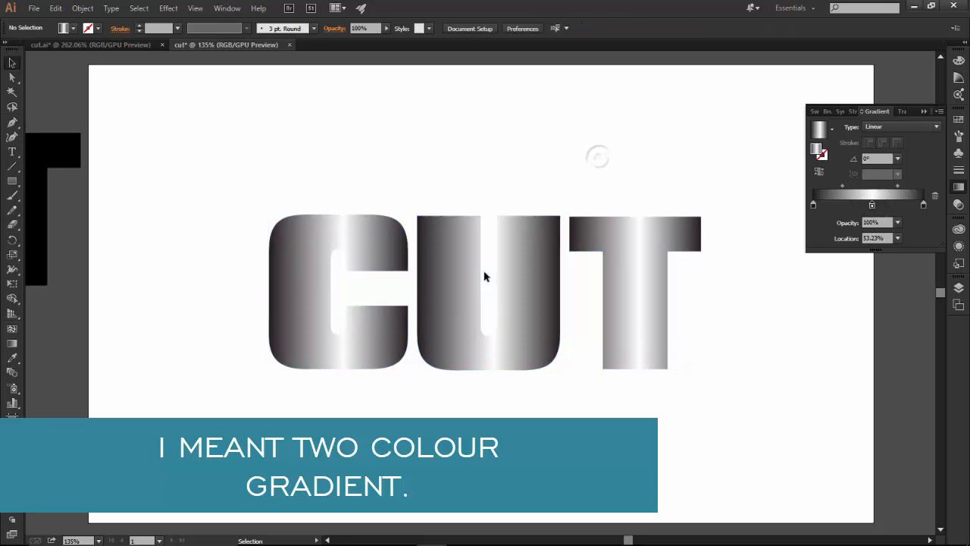
Step: Redirect the gradient vertically across the CUT letters with the Gradient tool, at an angle of about -88.3°, and deselect them
left_click(372, 249)
left_click(458, 264)
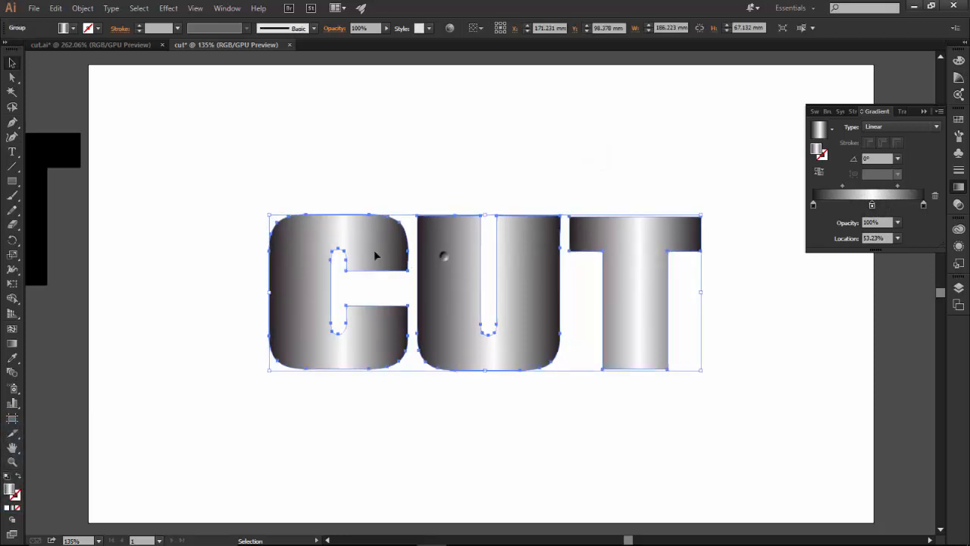
left_click(376, 183)
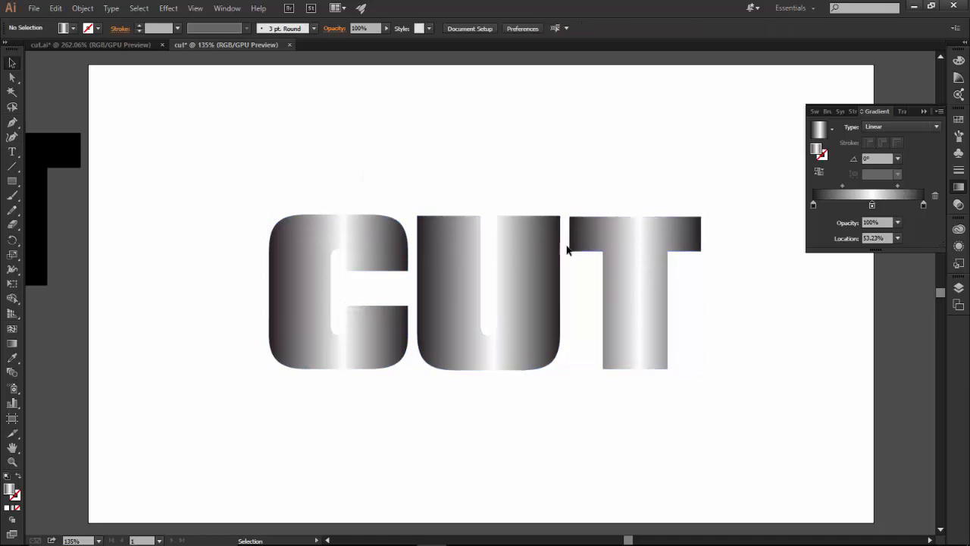
left_click(528, 278)
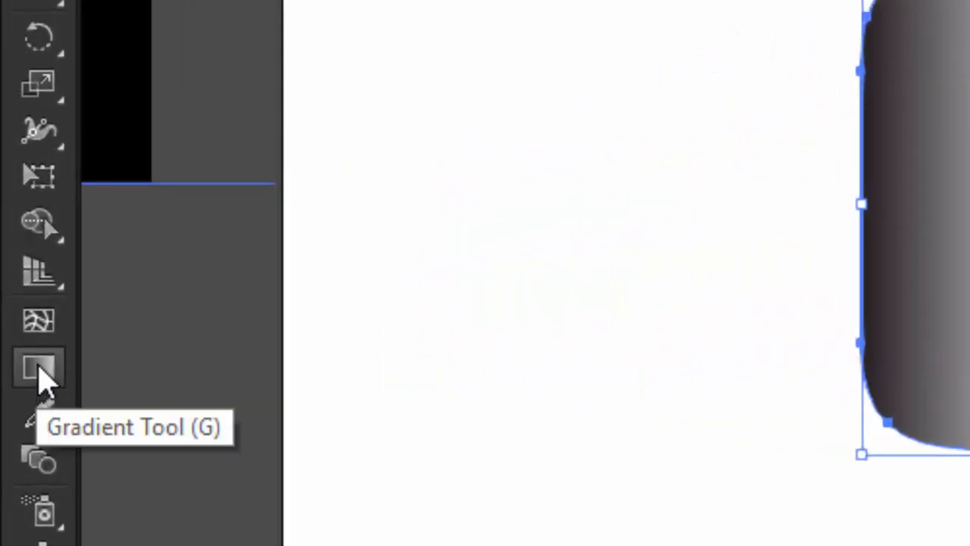
left_click(38, 379)
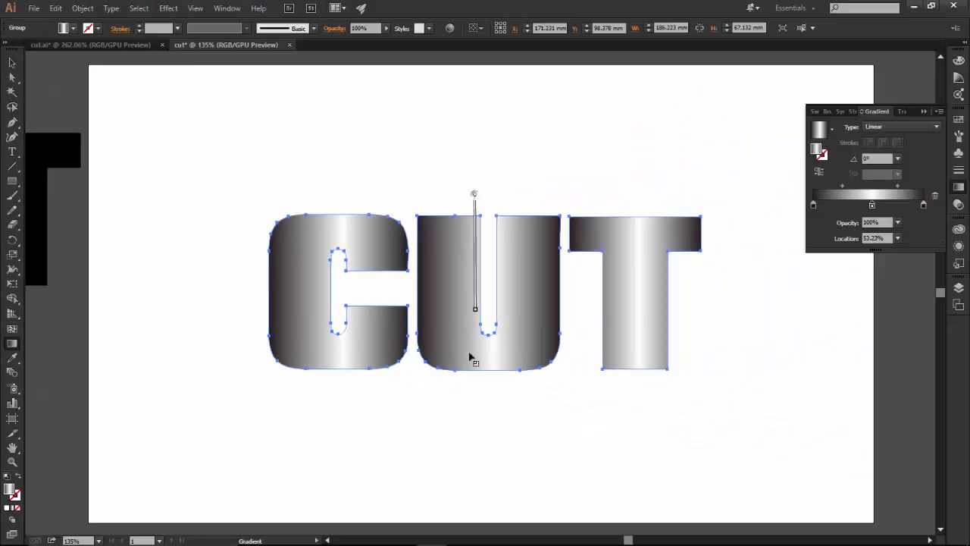
left_click_drag(474, 191, 458, 417)
left_click_drag(486, 165, 493, 350)
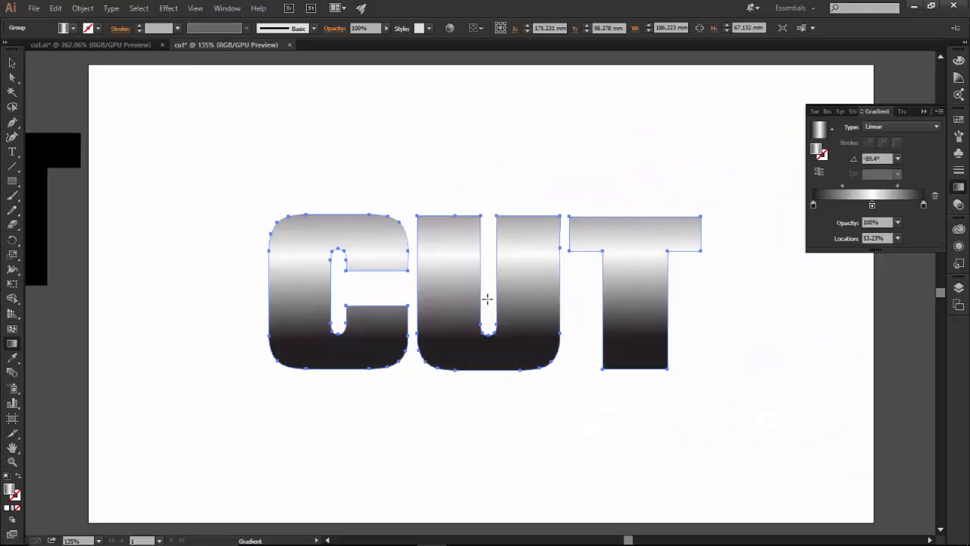
left_click_drag(482, 217, 490, 358)
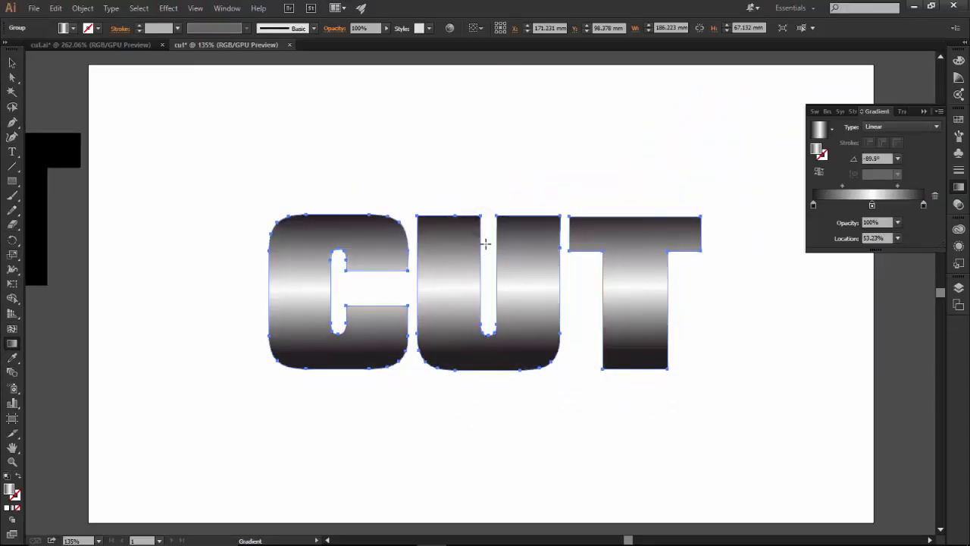
left_click_drag(485, 196, 492, 385)
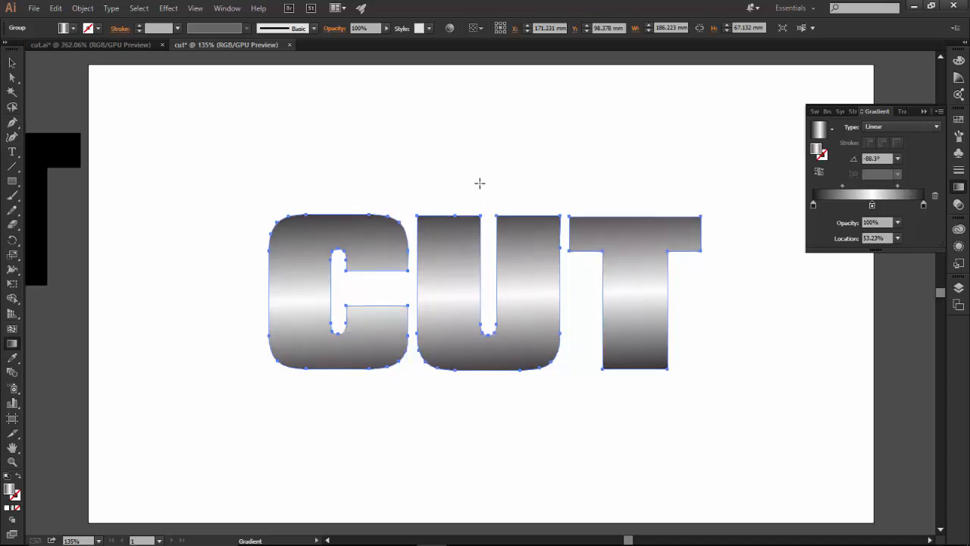
left_click(12, 62)
left_click(115, 125)
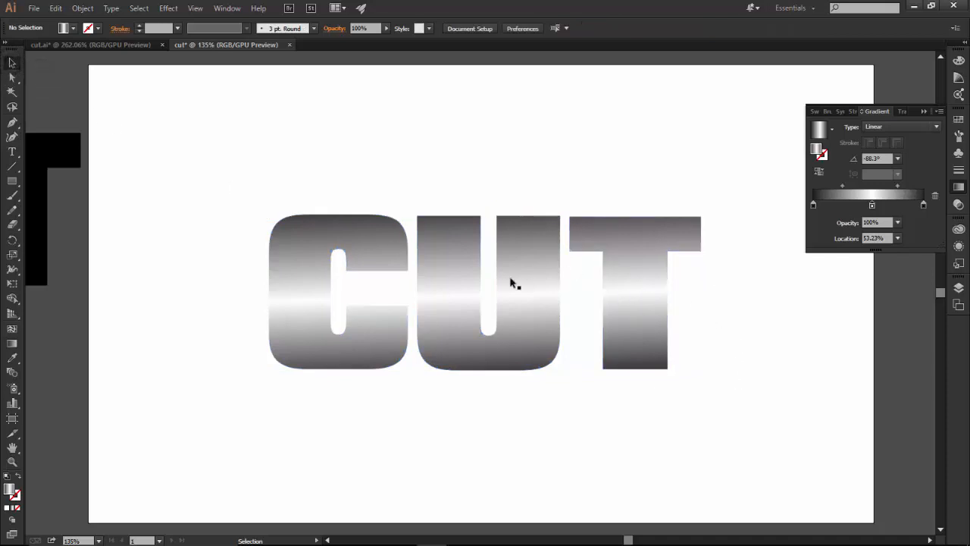
Step: Darken the middle stop of the CUT letters' fill gradient from white to a light grey
left_click(528, 268)
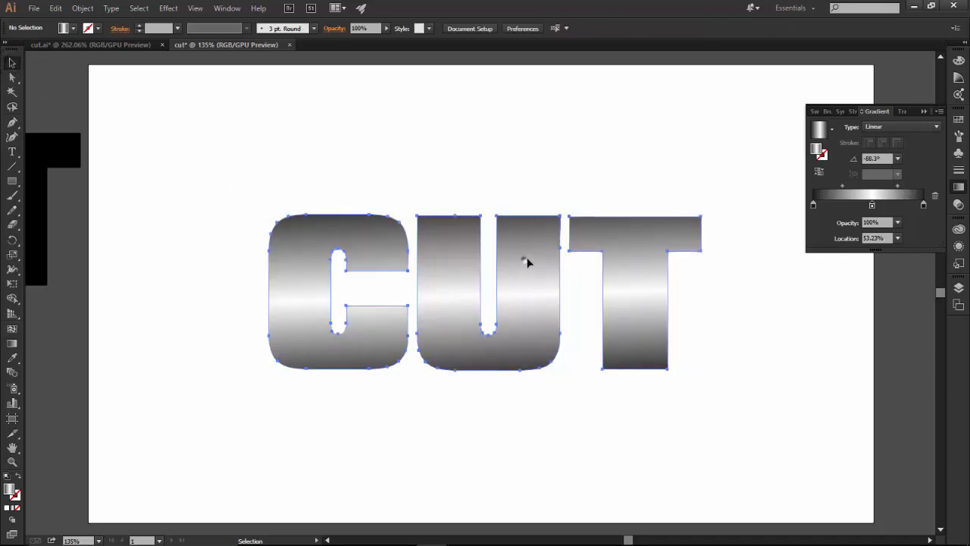
double_click(871, 203)
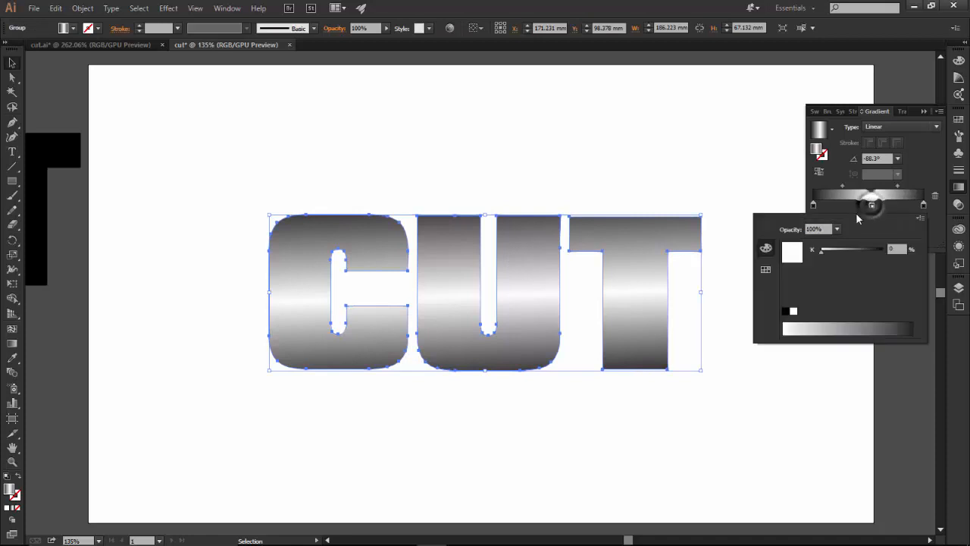
left_click_drag(825, 256, 827, 257)
left_click(461, 141)
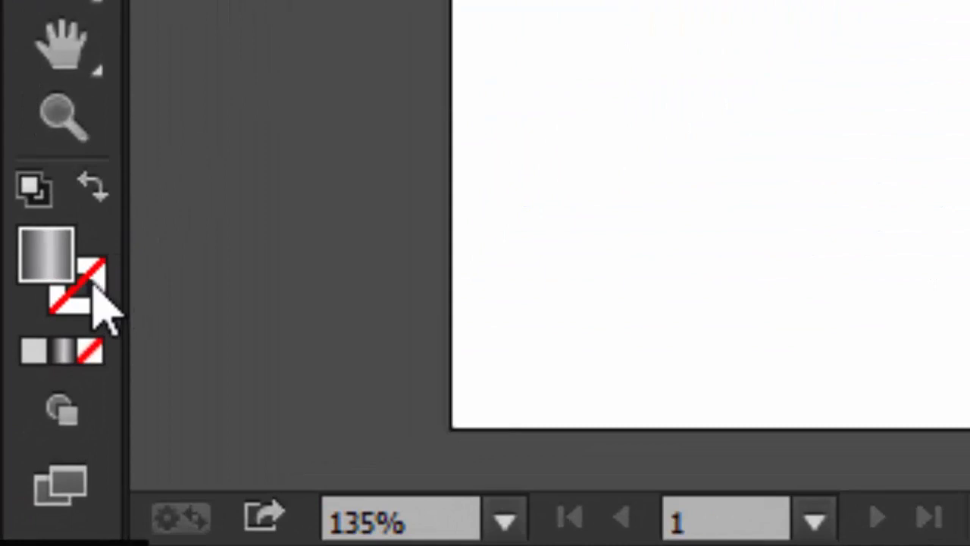
Step: Apply the linear gradient to the stroke of the CUT letters
left_click(97, 306)
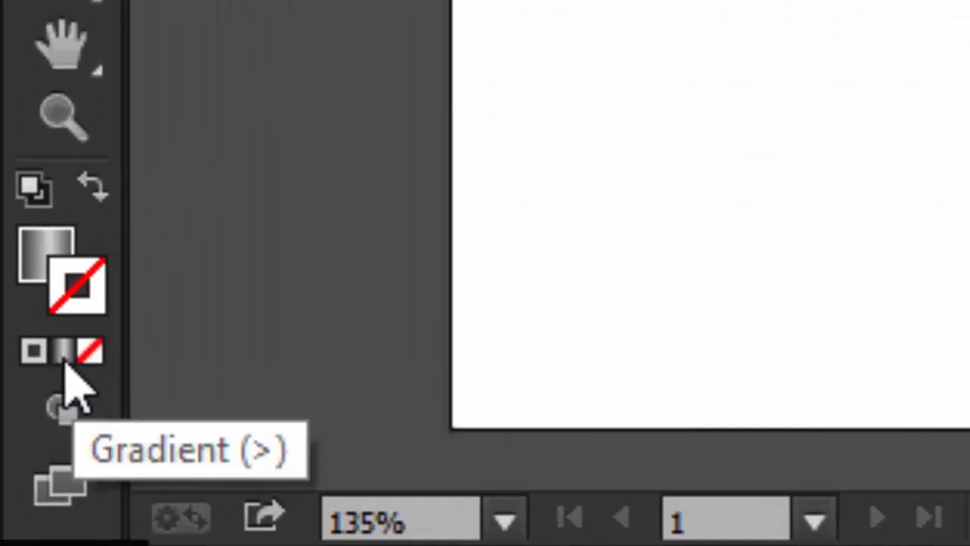
left_click(65, 359)
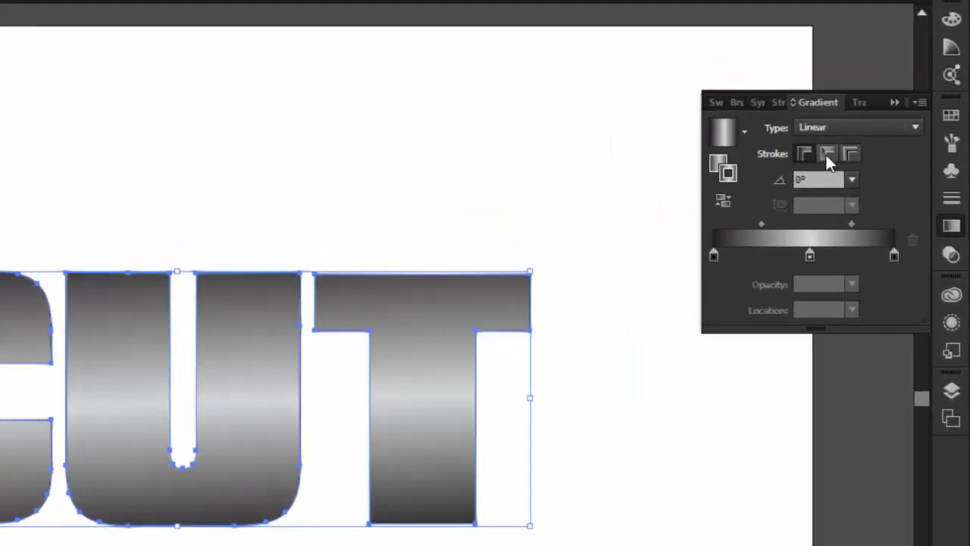
Step: Try applying the letters' stroke gradient along and across the stroke, and return it to within the stroke
left_click(882, 142)
left_click(762, 159)
left_click(201, 409)
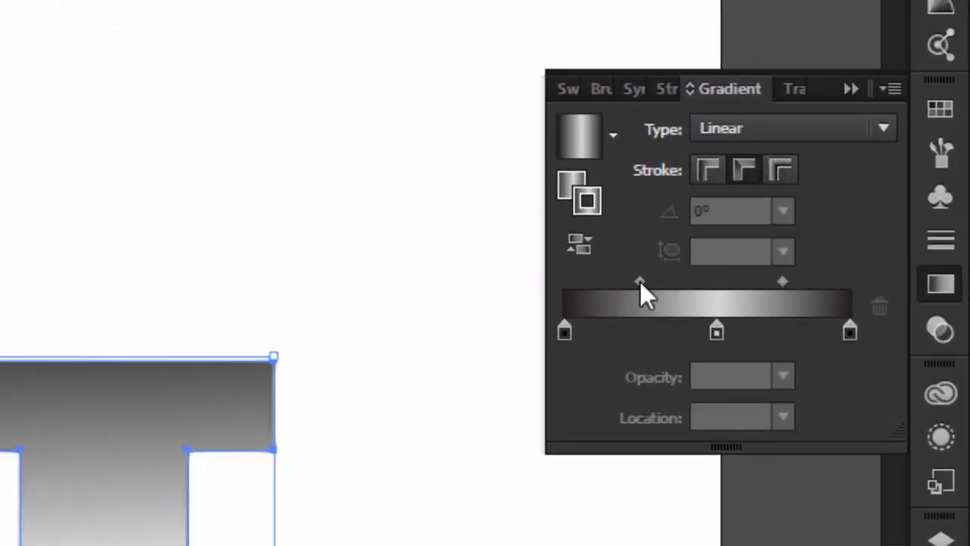
left_click(776, 168)
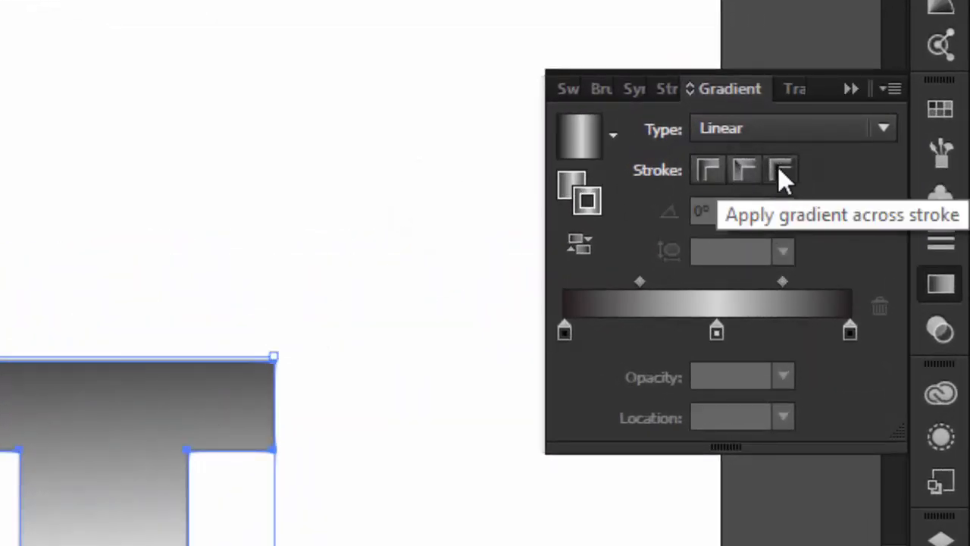
left_click(422, 195)
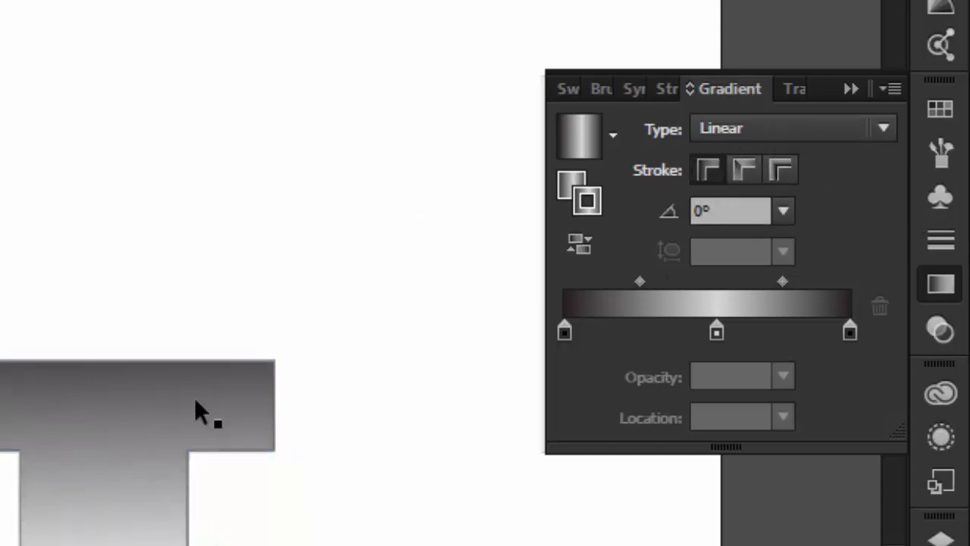
left_click(147, 441)
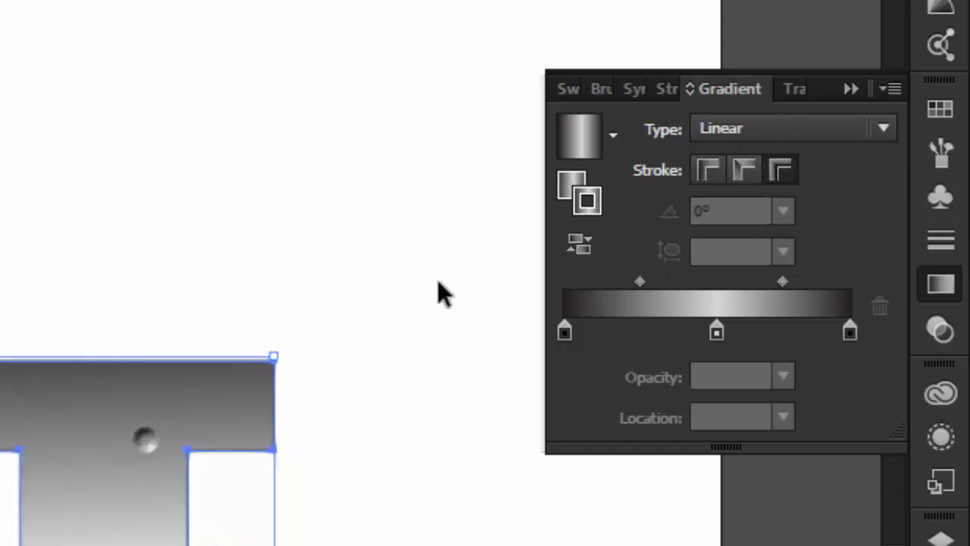
left_click(707, 168)
left_click(357, 193)
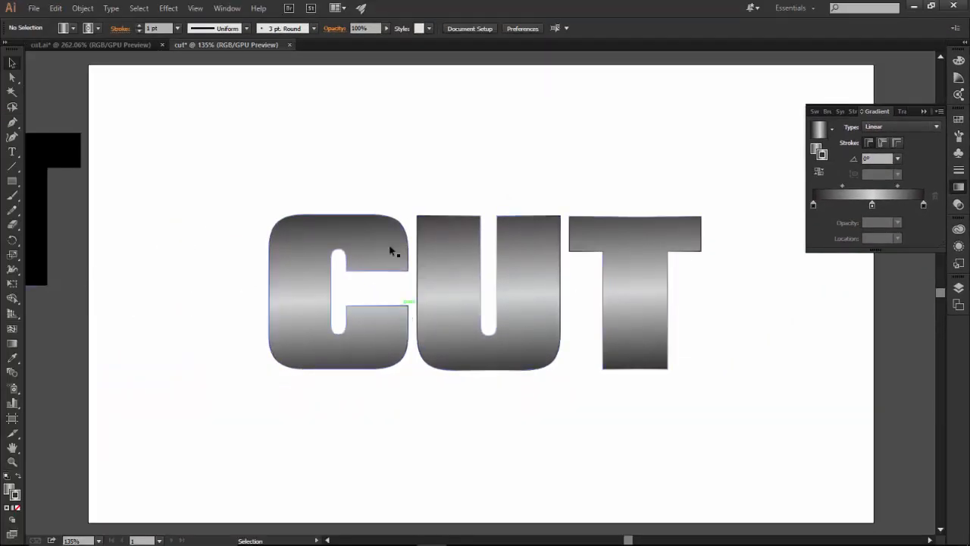
Step: Increase the stroke weight of the CUT letters to 6 pt and reselect the letters after checking them deselected
left_click(306, 225)
left_click(138, 25)
left_click(139, 25)
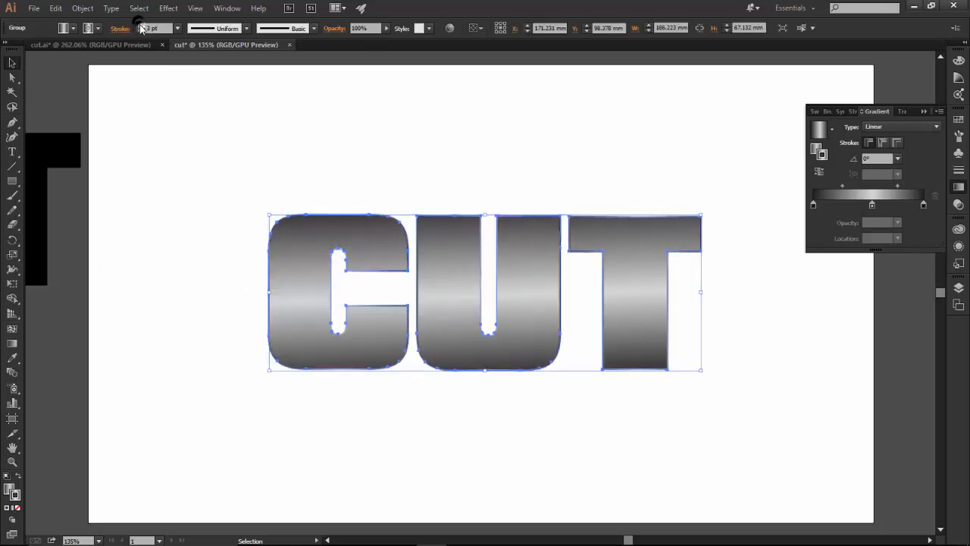
left_click(138, 25)
left_click(139, 25)
left_click(139, 25)
left_click(148, 85)
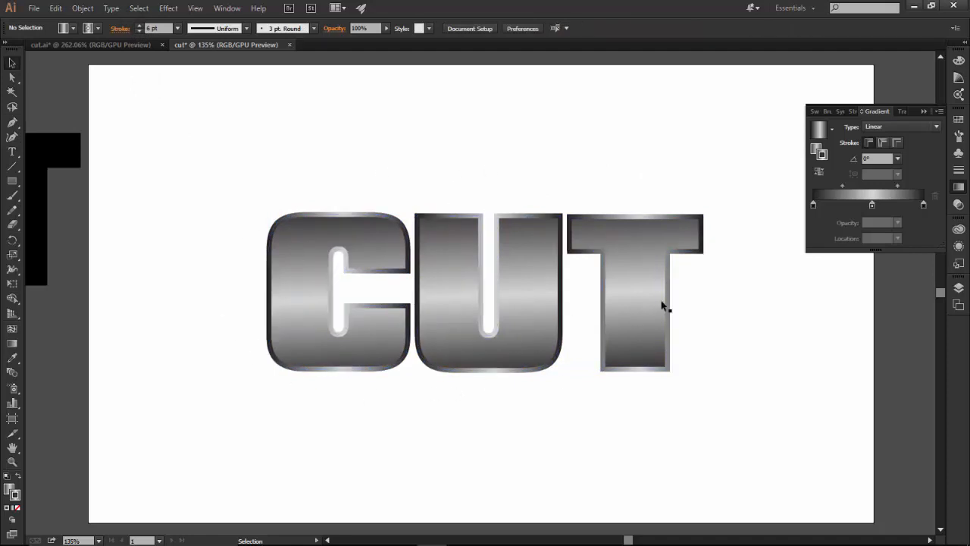
left_click(660, 217)
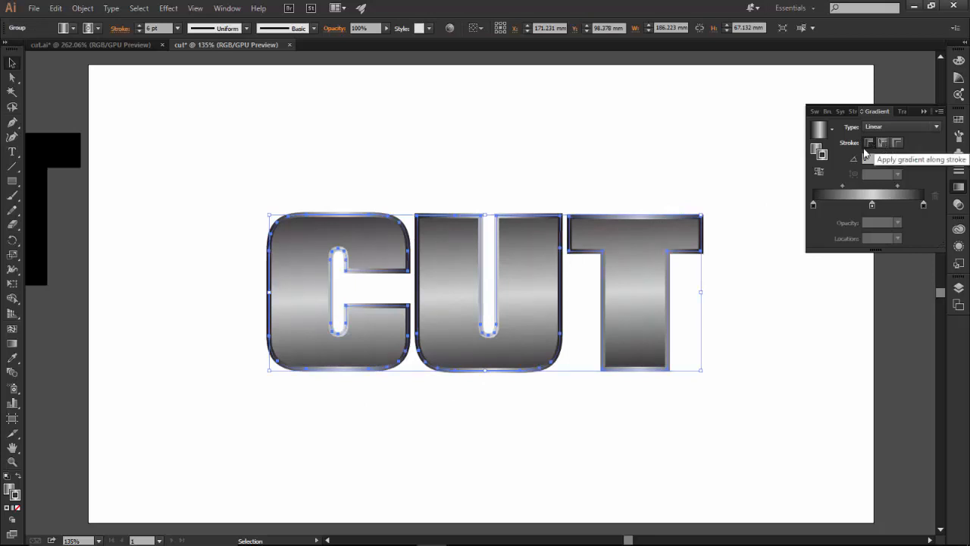
Step: Try applying the CUT letters' stroke gradient along the stroke and across the stroke, checking each look with the letters deselected
left_click(882, 144)
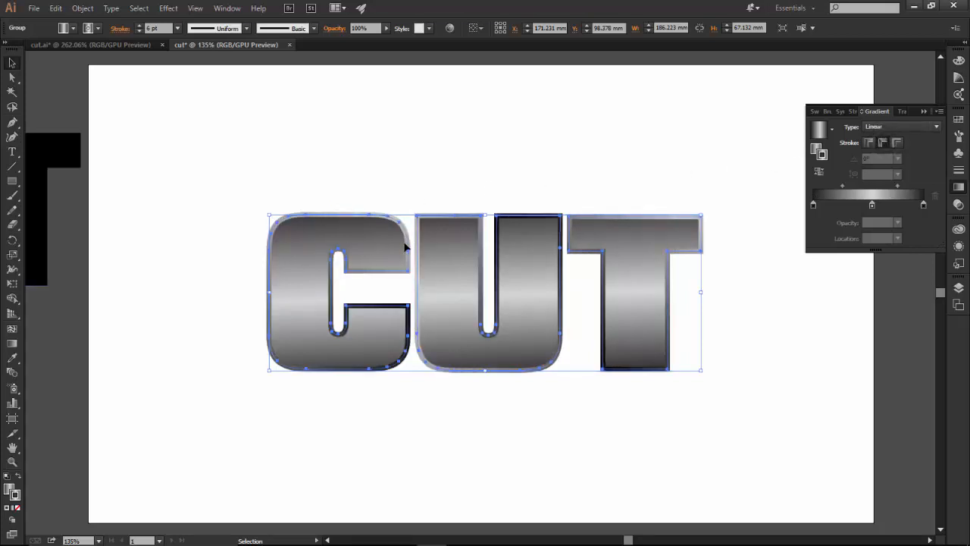
left_click(389, 162)
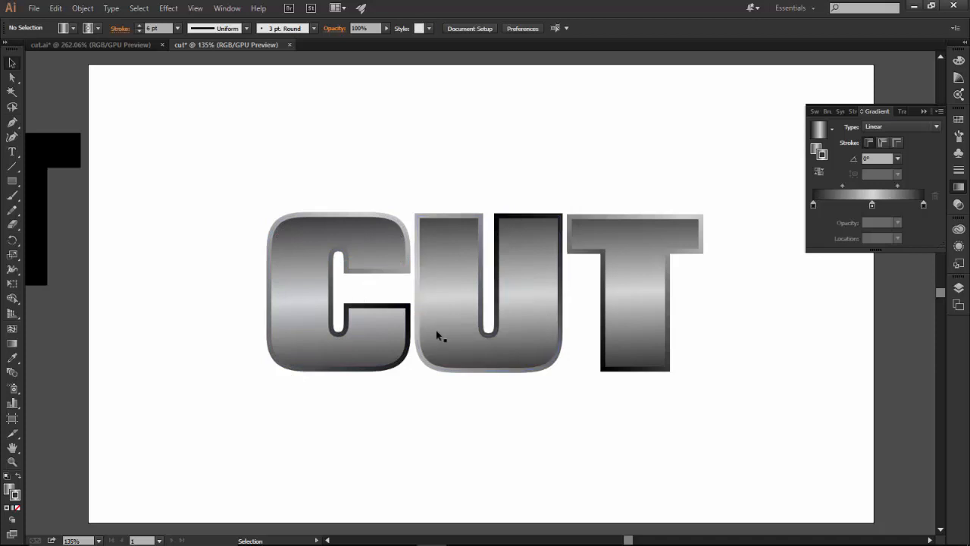
left_click(689, 223)
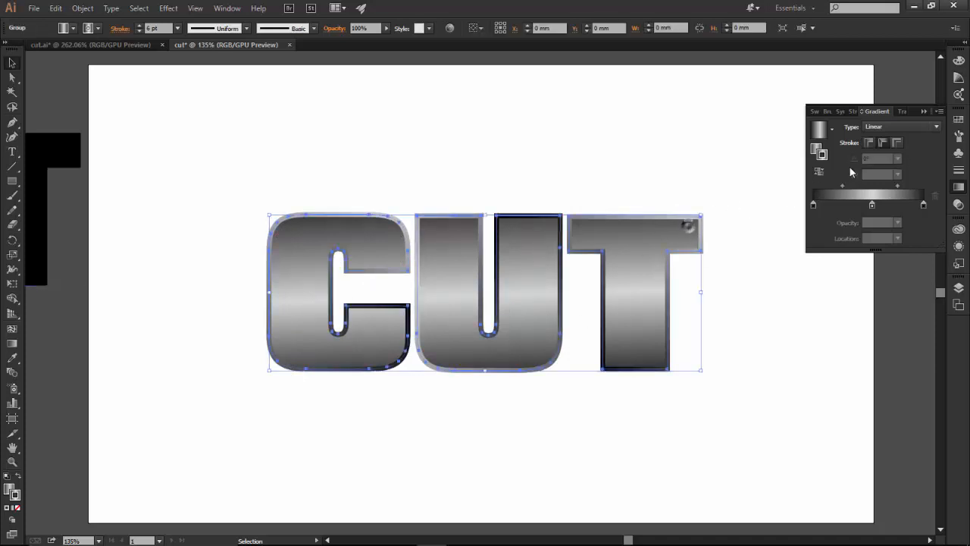
left_click(897, 144)
left_click(704, 165)
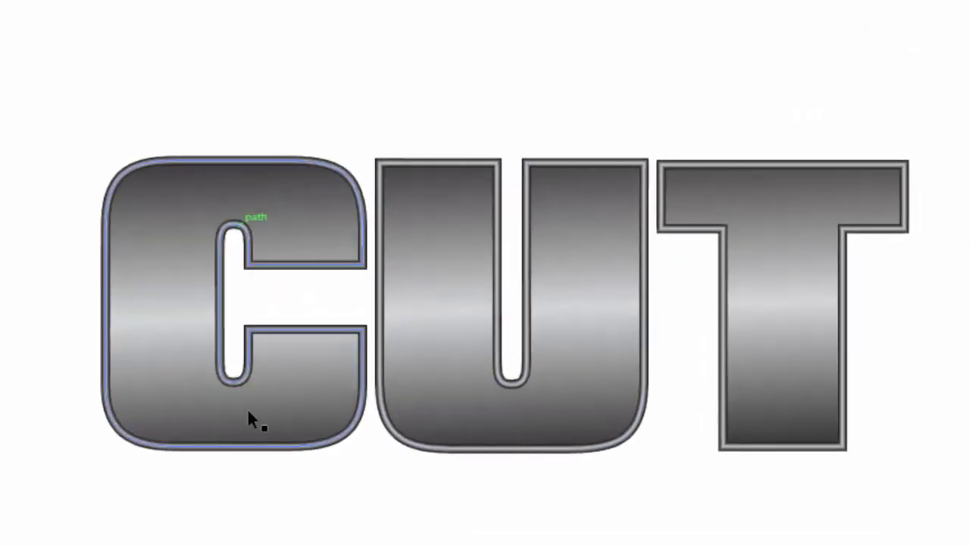
Step: Apply the CUT letters' stroke gradient within the stroke again
left_click(741, 232)
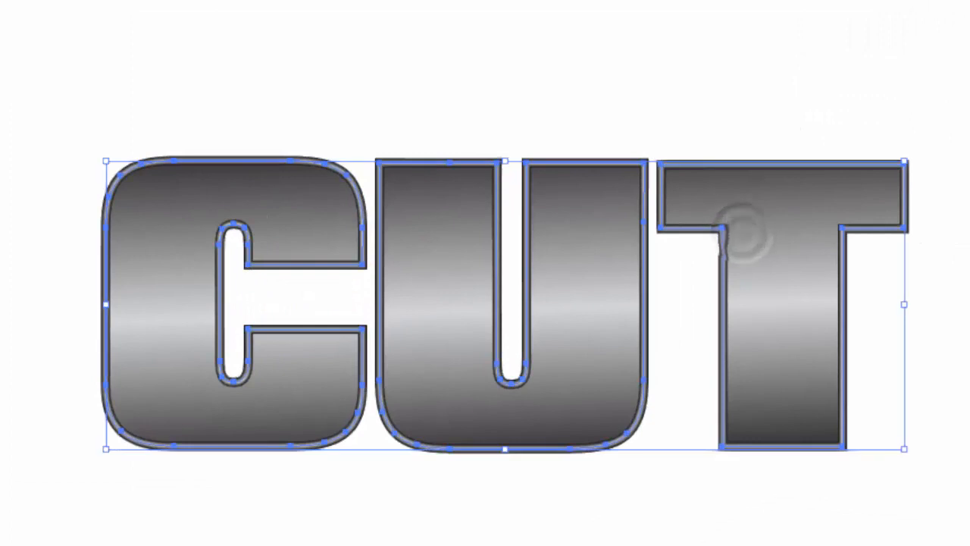
left_click(969, 114)
left_click(938, 85)
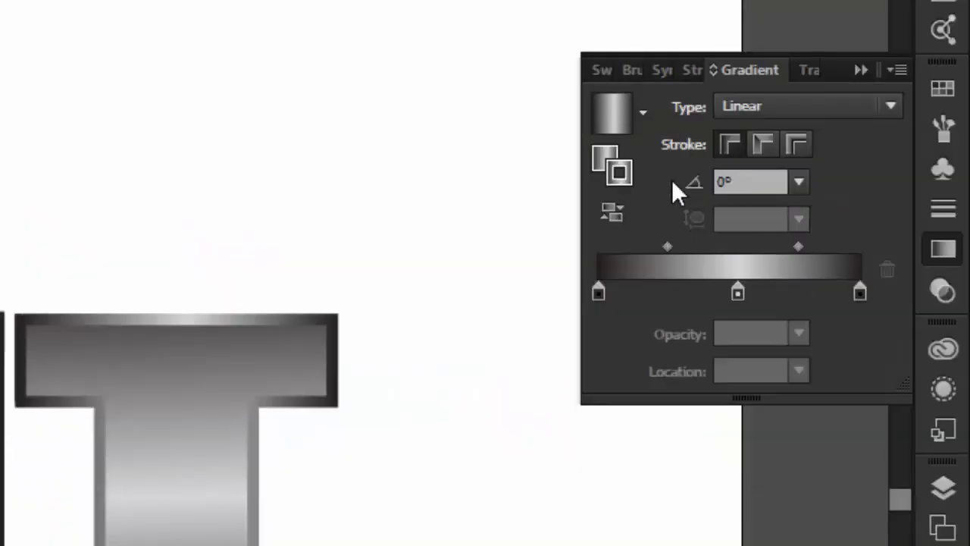
left_click(728, 147)
left_click(269, 333)
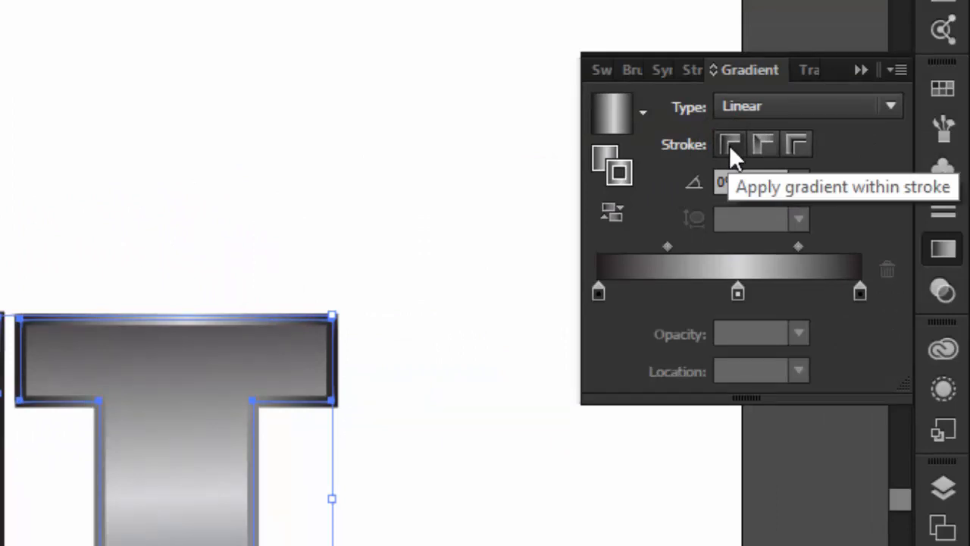
left_click(598, 293)
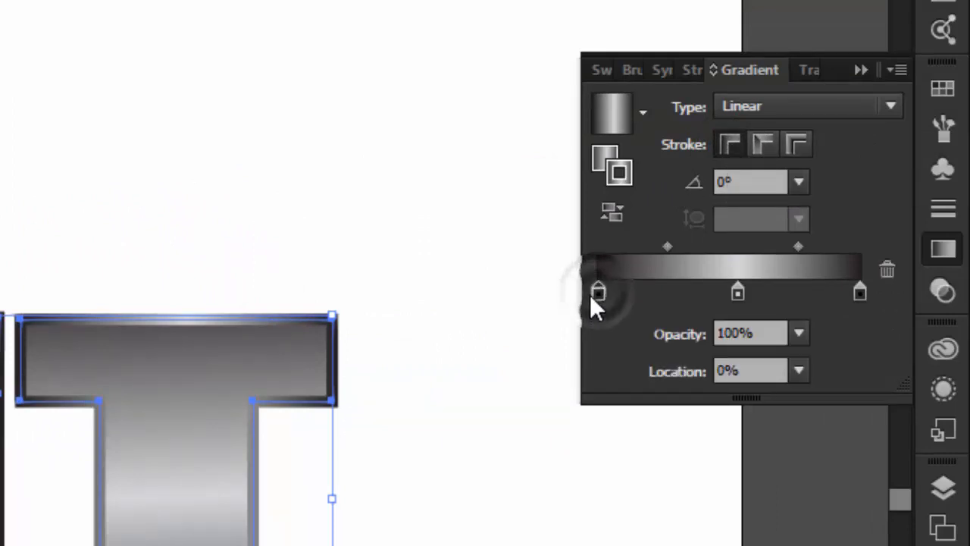
left_click(383, 331)
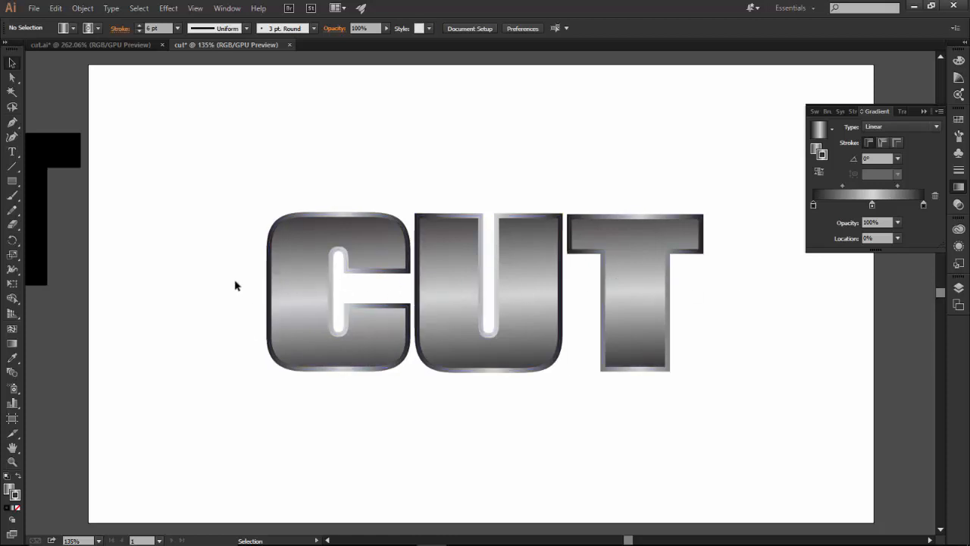
left_click(702, 221)
left_click(726, 279)
Step: Set the angle of the CUT letters' stroke gradient to 90° and deselect them to check the look
left_click(580, 217)
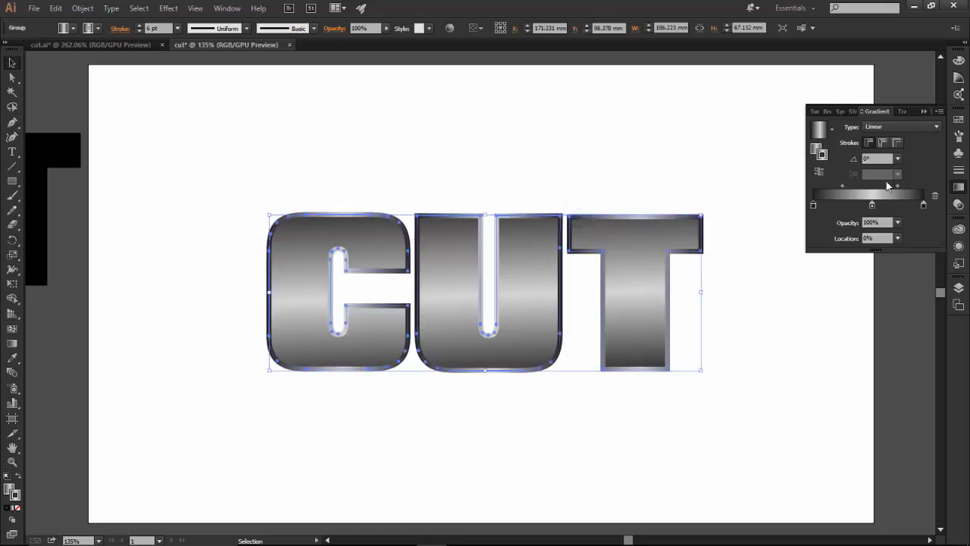
left_click(900, 160)
left_click(905, 227)
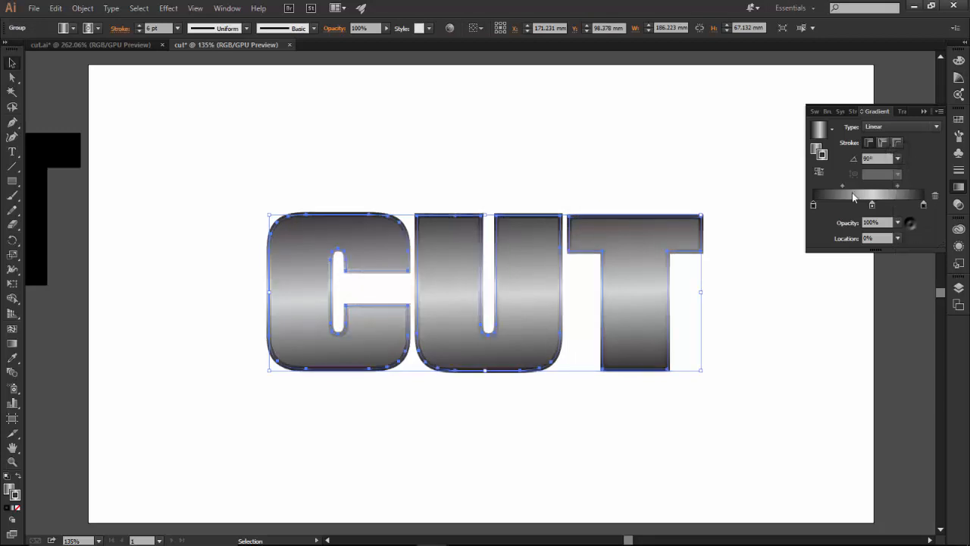
left_click(732, 158)
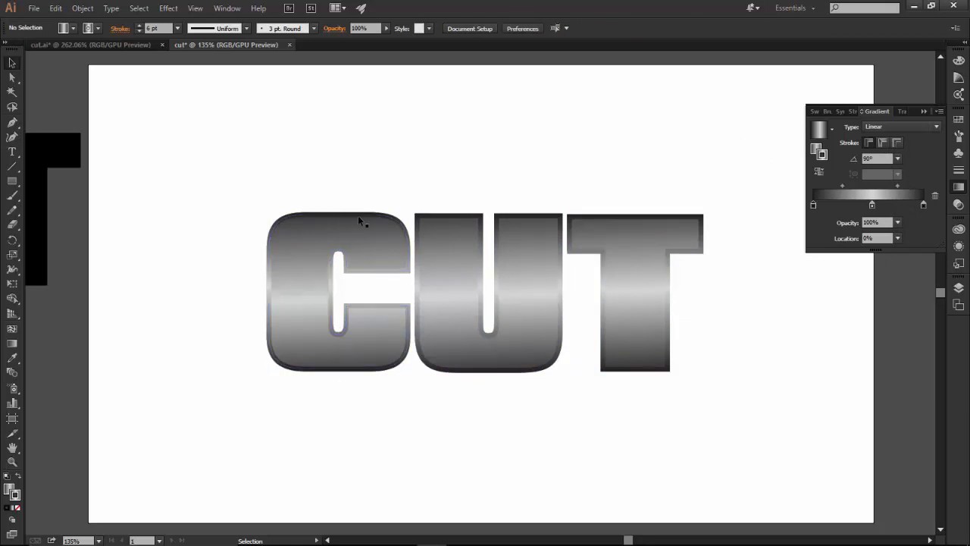
Step: Set the angle of the CUT letters' stroke gradient to 120° and deselect the letters
left_click(897, 159)
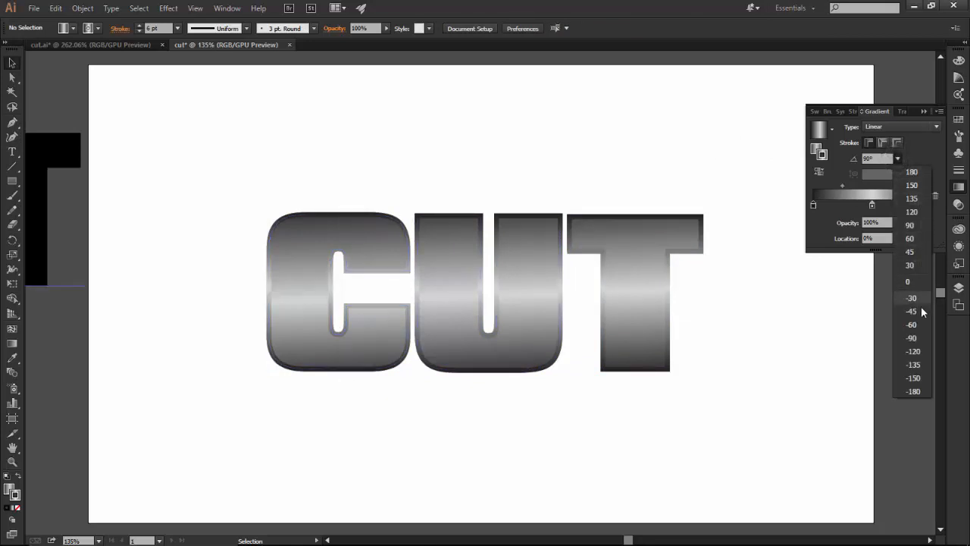
left_click(915, 211)
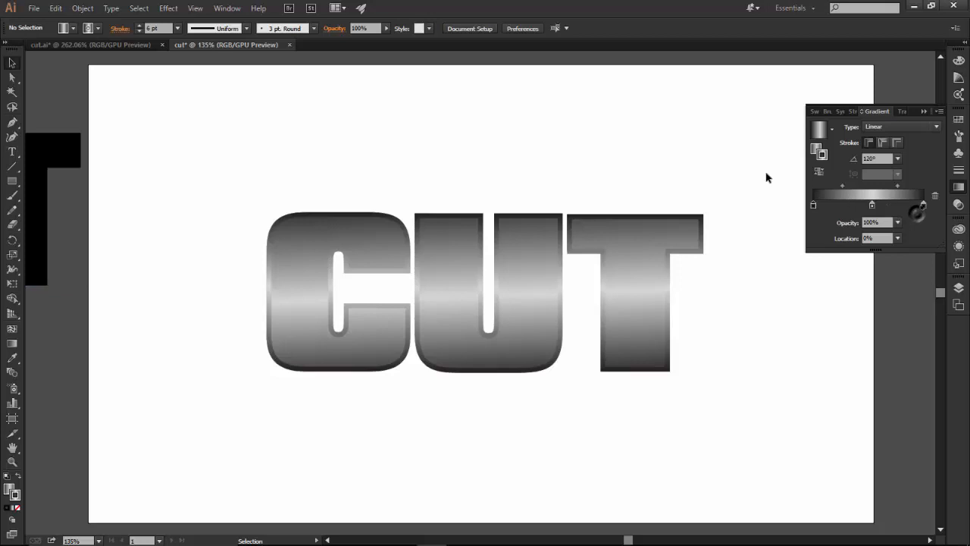
left_click(689, 245)
left_click(897, 159)
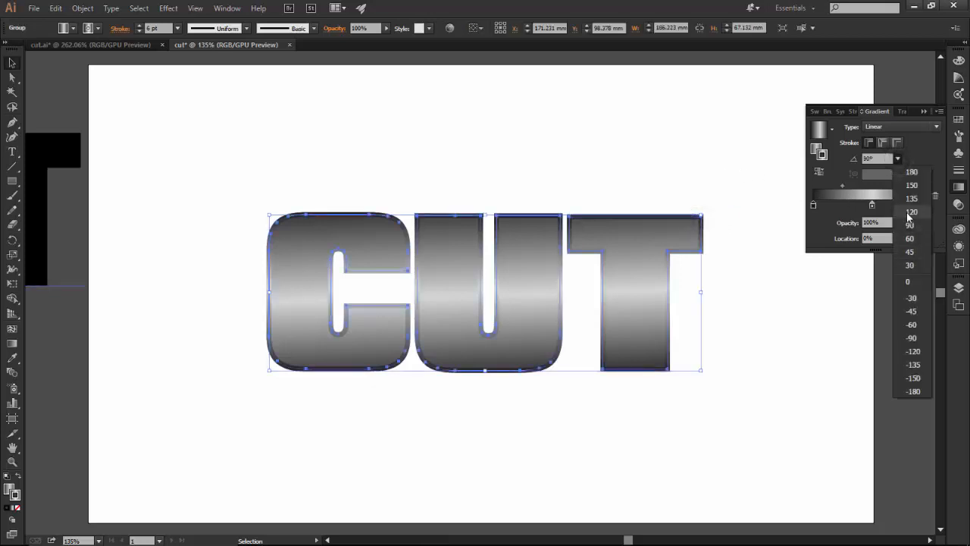
left_click(910, 217)
left_click(758, 196)
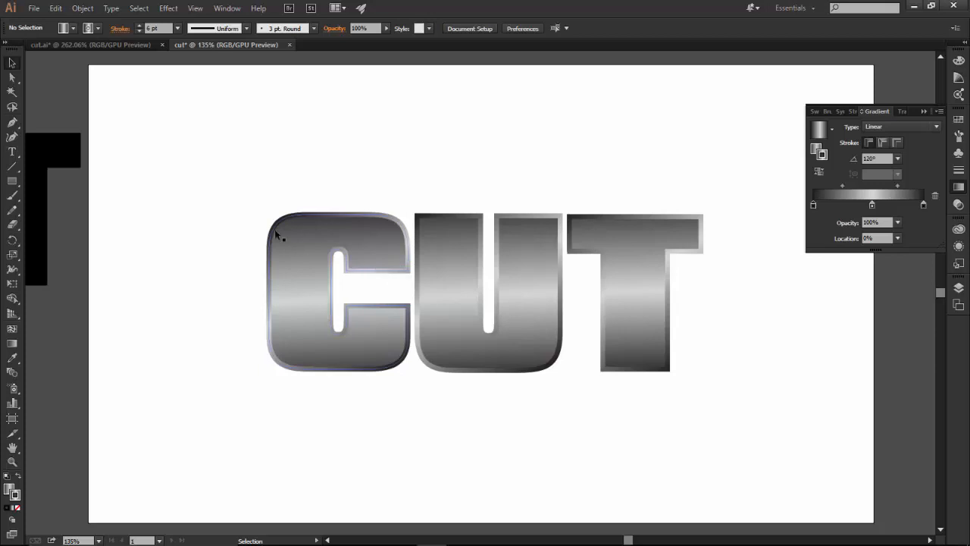
Step: Reduce the stroke weight of the CUT letters to 2 pt and deselect them
left_click(341, 246)
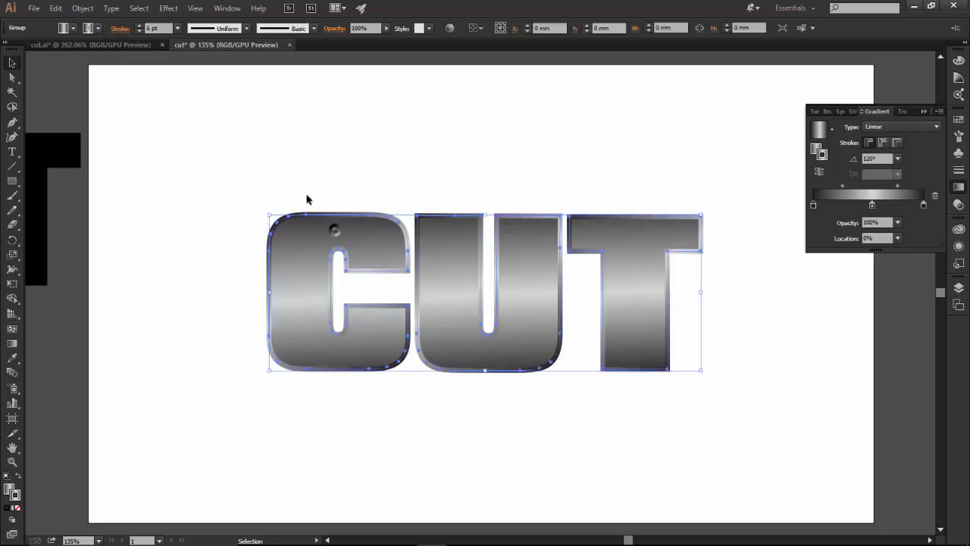
left_click(99, 29)
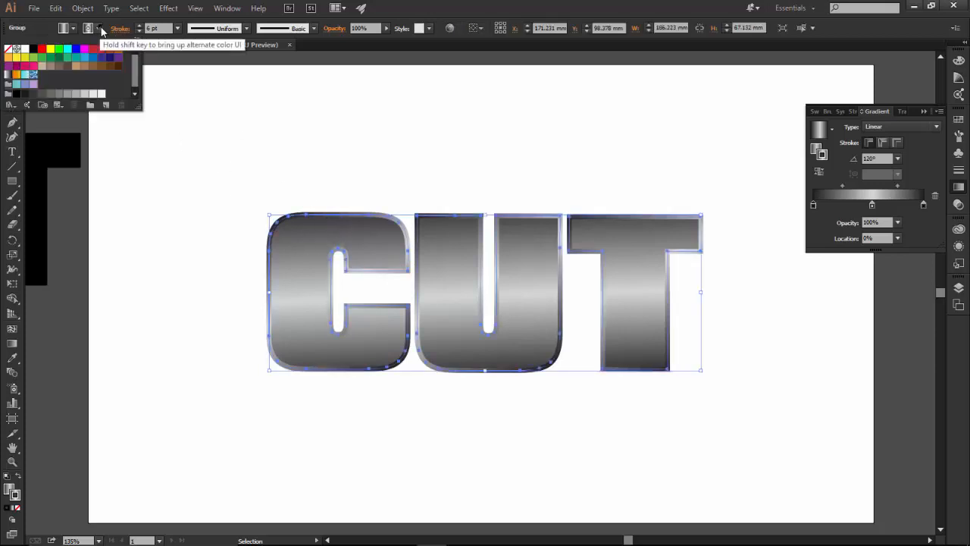
left_click(139, 31)
left_click(139, 31)
left_click(141, 102)
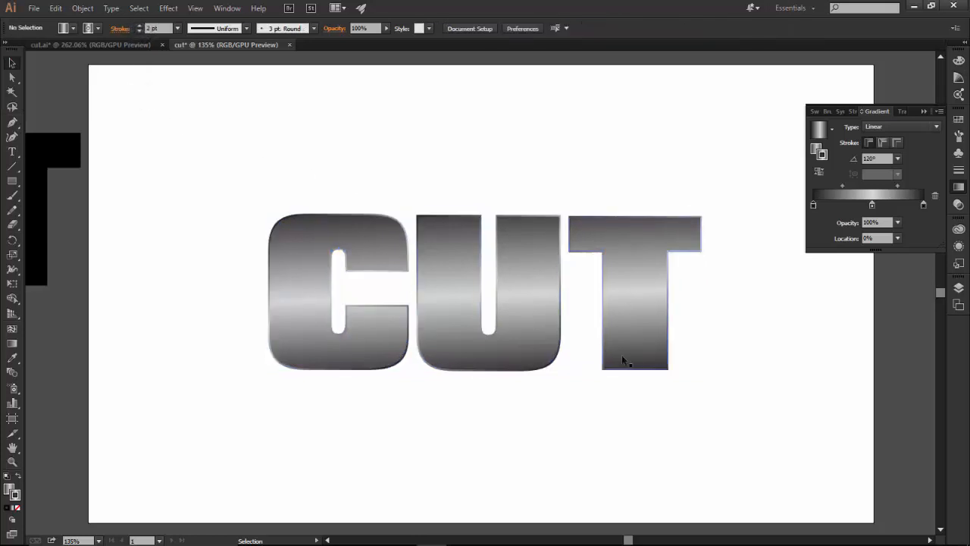
left_click(137, 44)
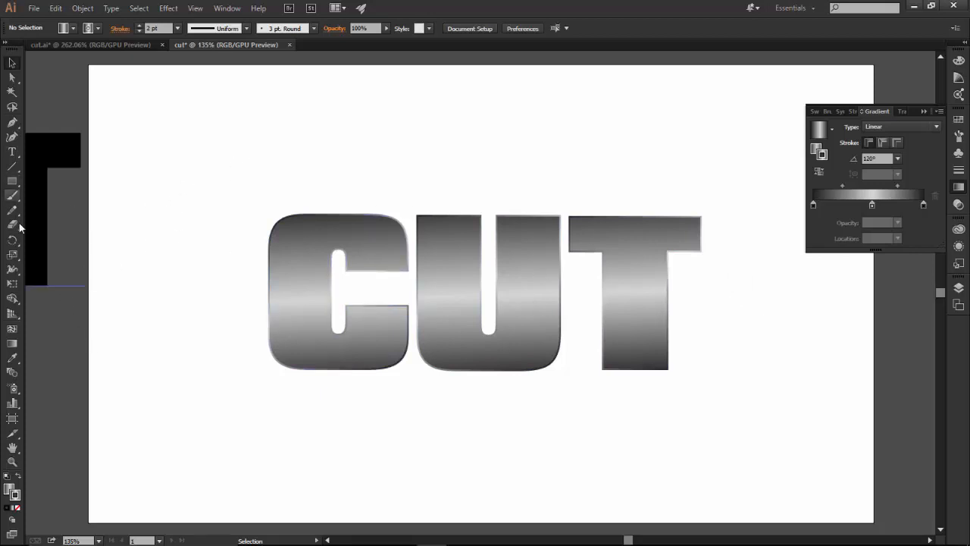
Step: Try slicing diagonally through the CUT letters with the Eraser, and undo the cut
key("shift+e")
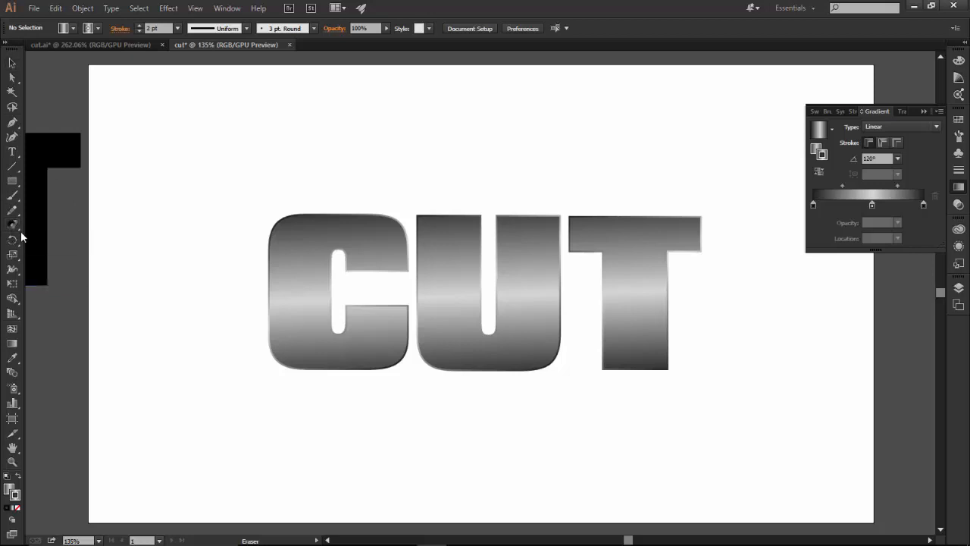
left_click_drag(243, 354, 824, 201)
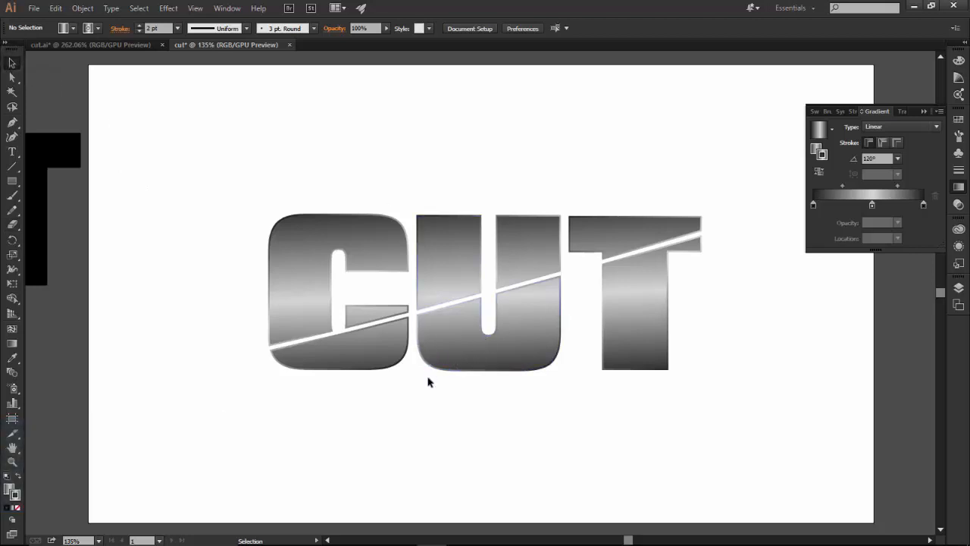
left_click(372, 319)
left_click(402, 416)
key("ctrl+z")
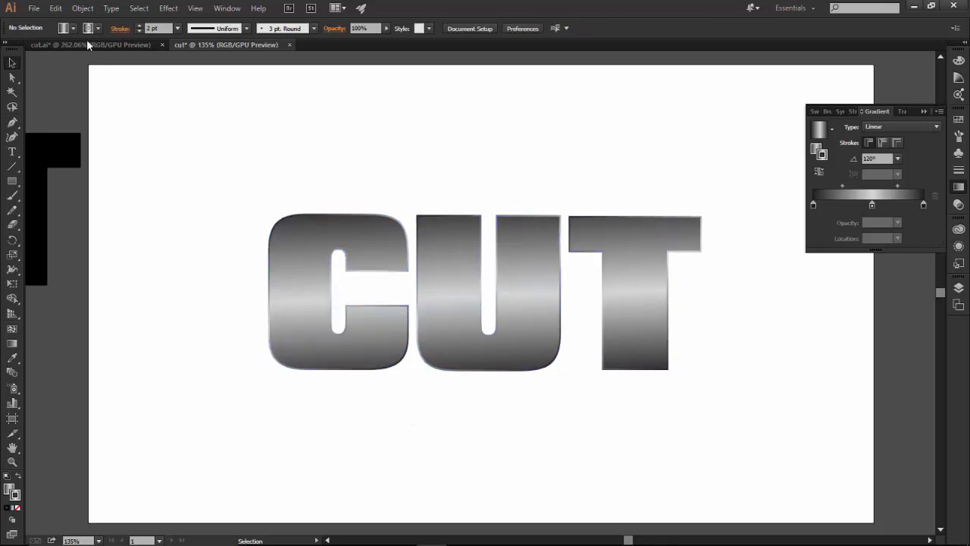
Step: Draw a thin rectangle rotated diagonally across the CUT letters and extend it past both ends, about 214 mm long and 1.8 mm thick
left_click(12, 180)
left_click_drag(258, 334, 722, 269)
left_click(12, 64)
left_click_drag(500, 326, 508, 285)
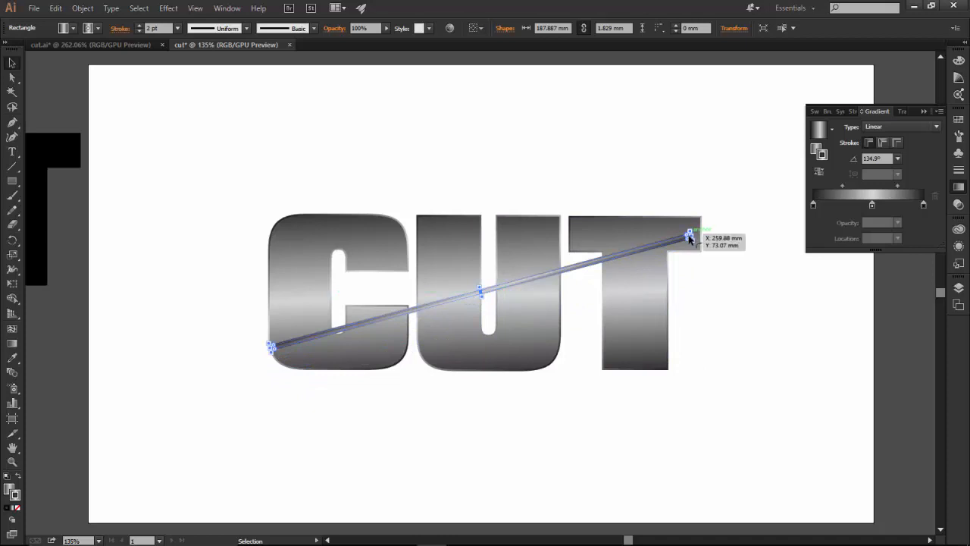
left_click_drag(690, 236, 728, 224)
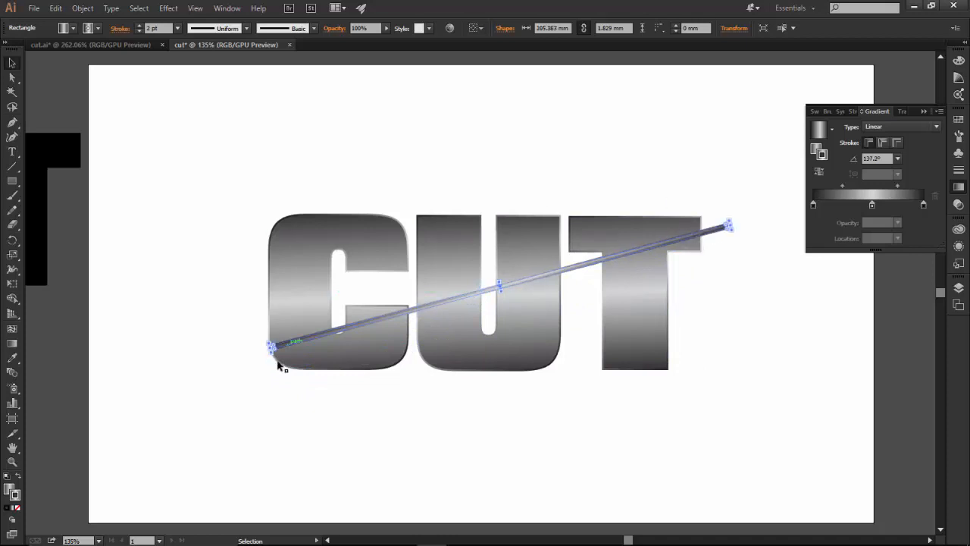
left_click_drag(269, 348, 254, 367)
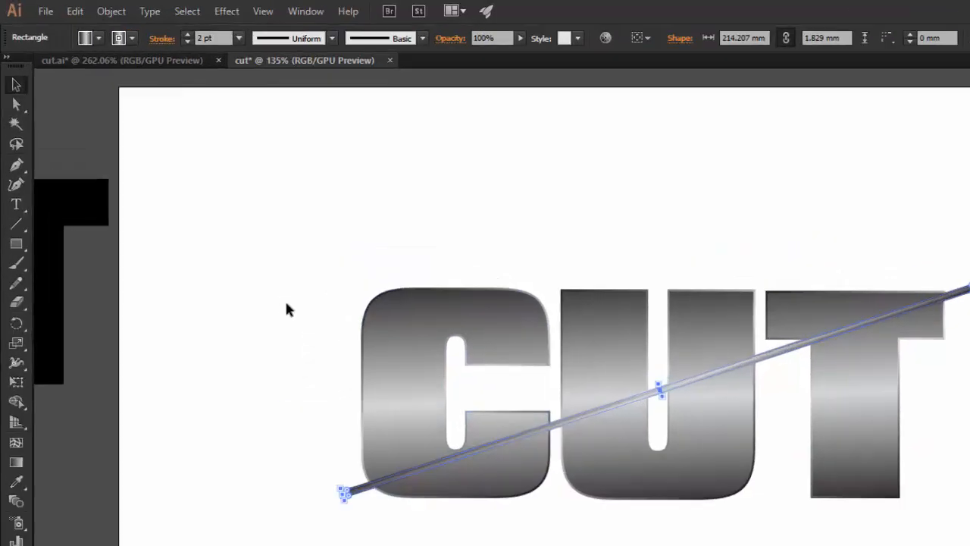
Step: Divide the CUT letters with the diagonal rectangle using Divide Objects Below, and ungroup the resulting pieces
left_click(110, 10)
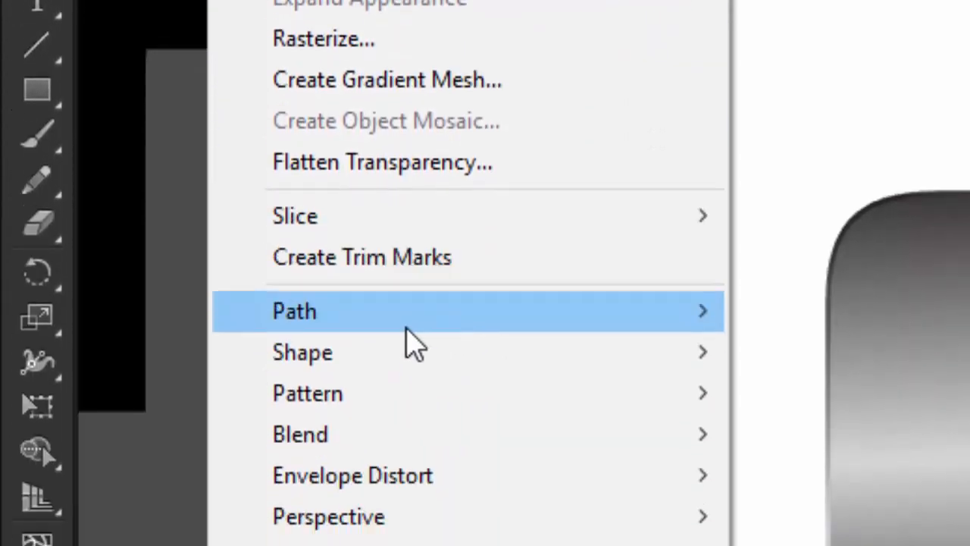
mouse_move(341, 327)
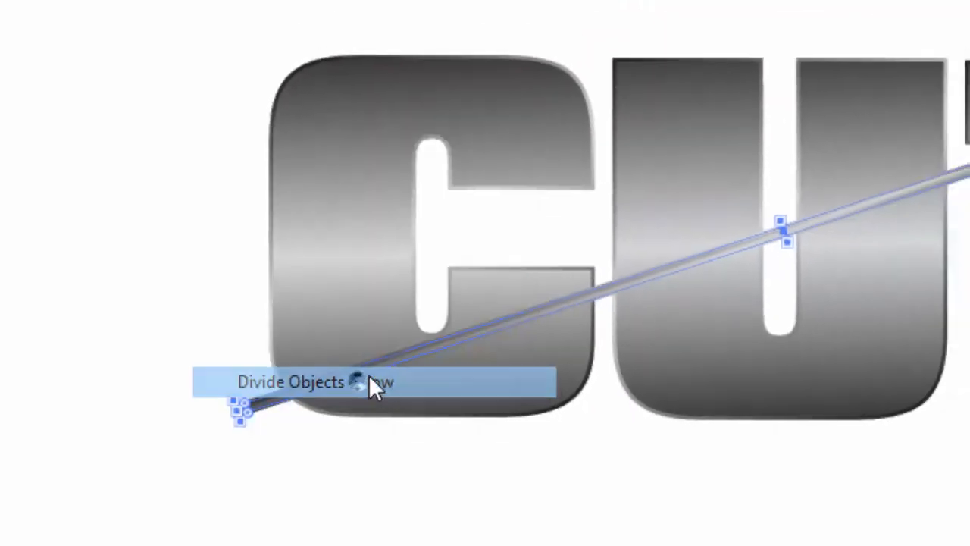
left_click(367, 409)
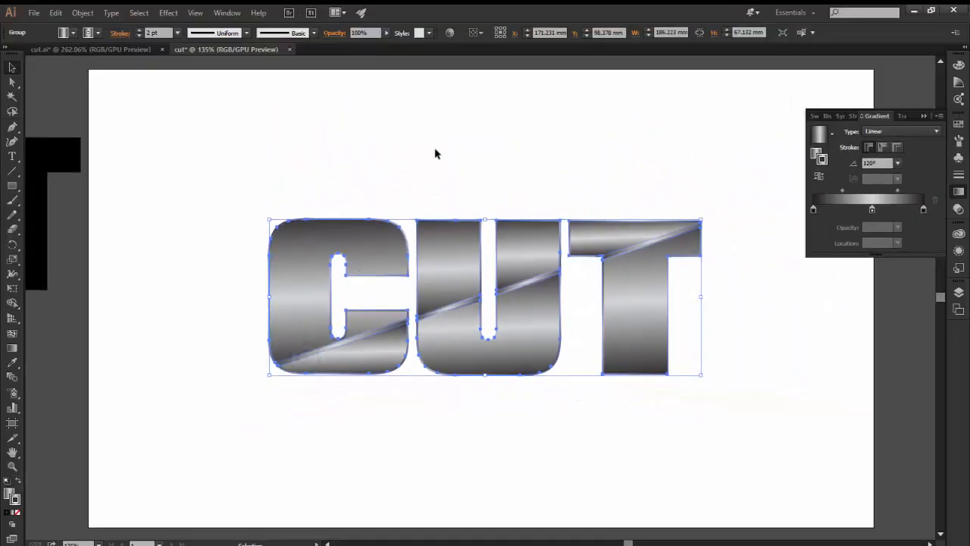
left_click(526, 282)
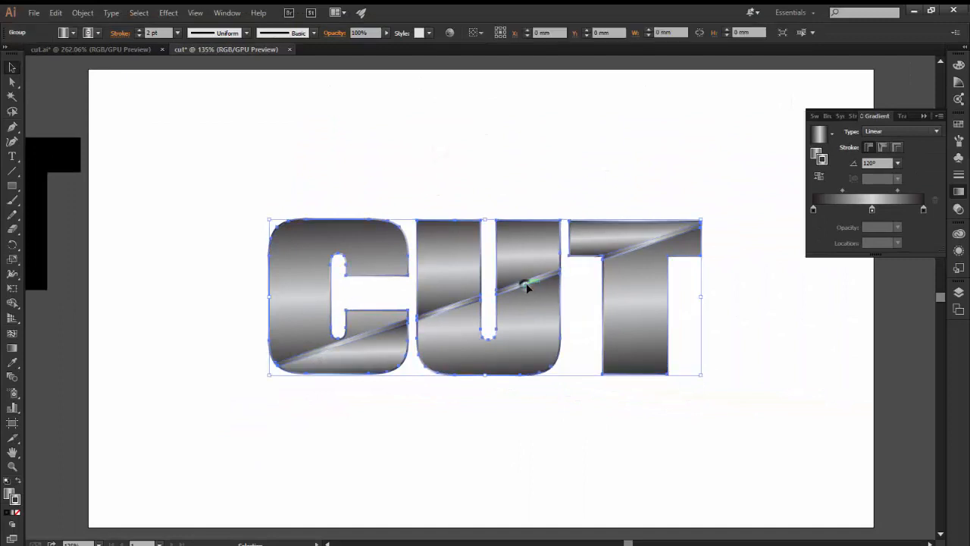
right_click(535, 281)
left_click(674, 209)
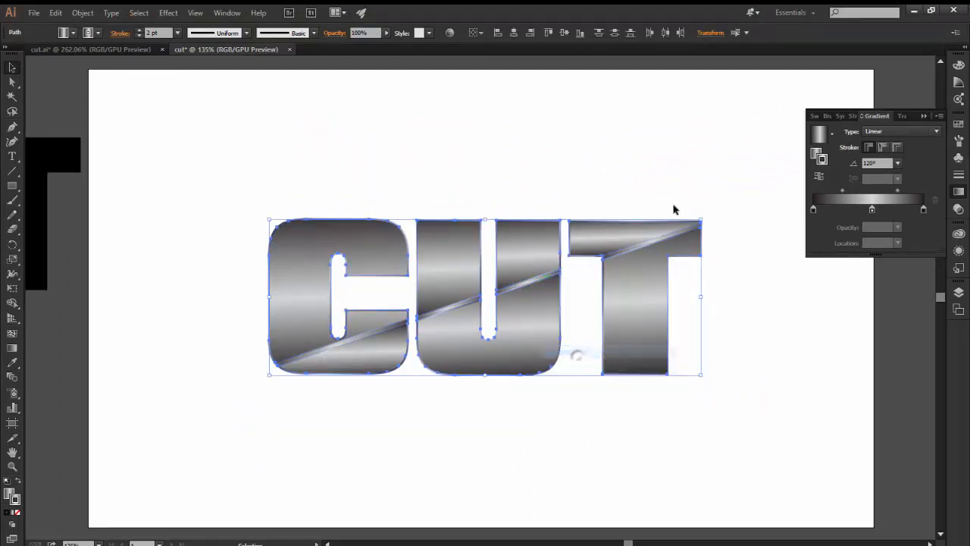
Step: Delete the thin strips along the diagonal cut from the T, both arms of the U, and the C
left_click(662, 244)
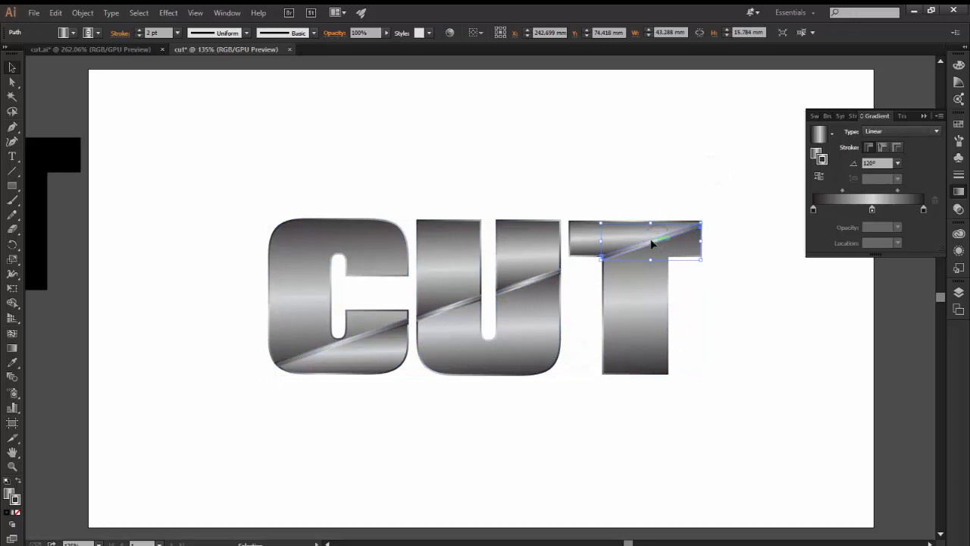
key("Delete")
left_click(527, 284)
key("Delete")
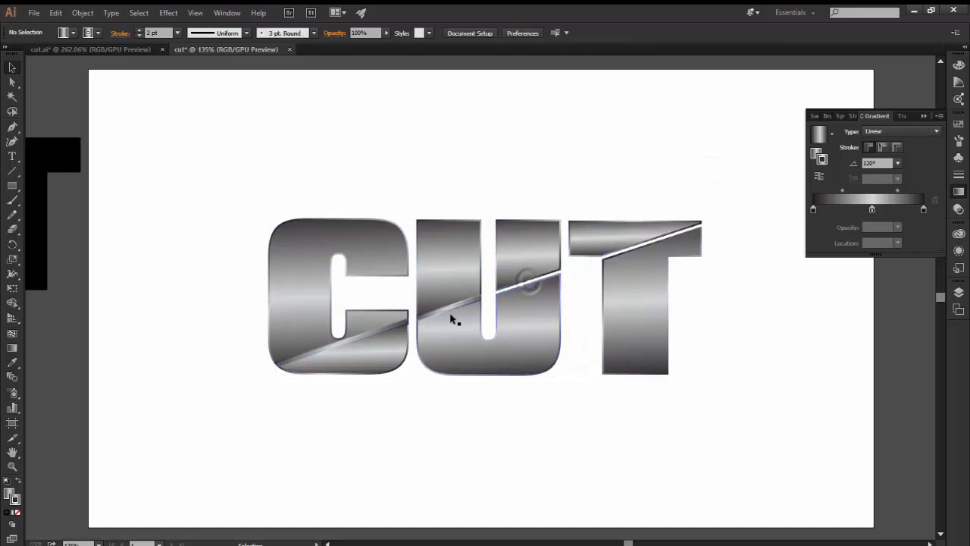
left_click(447, 308)
key("Delete")
left_click(368, 334)
key("Delete")
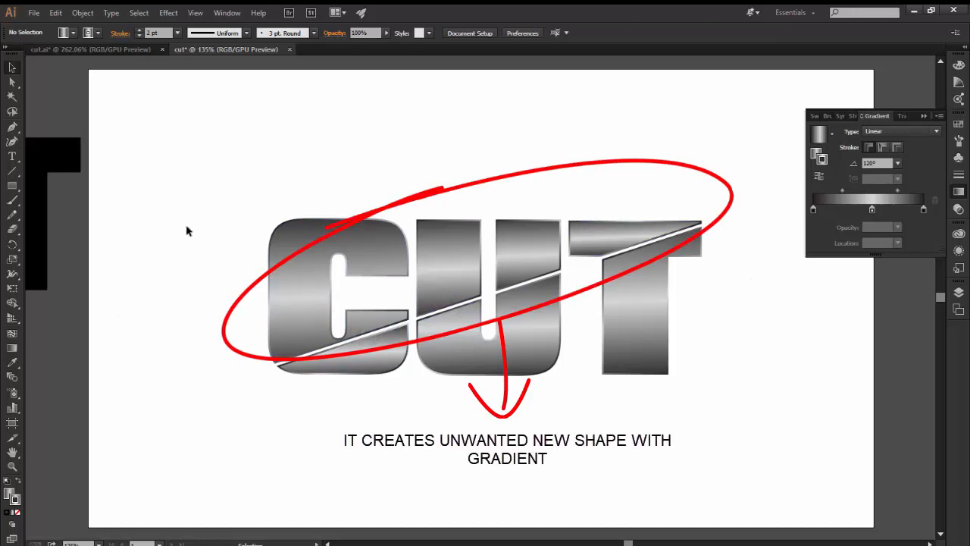
Step: Undo the deletion of the thin strips along the diagonal cut
key("ctrl+z")
key("ctrl+z")
key("ctrl+z")
key("v")
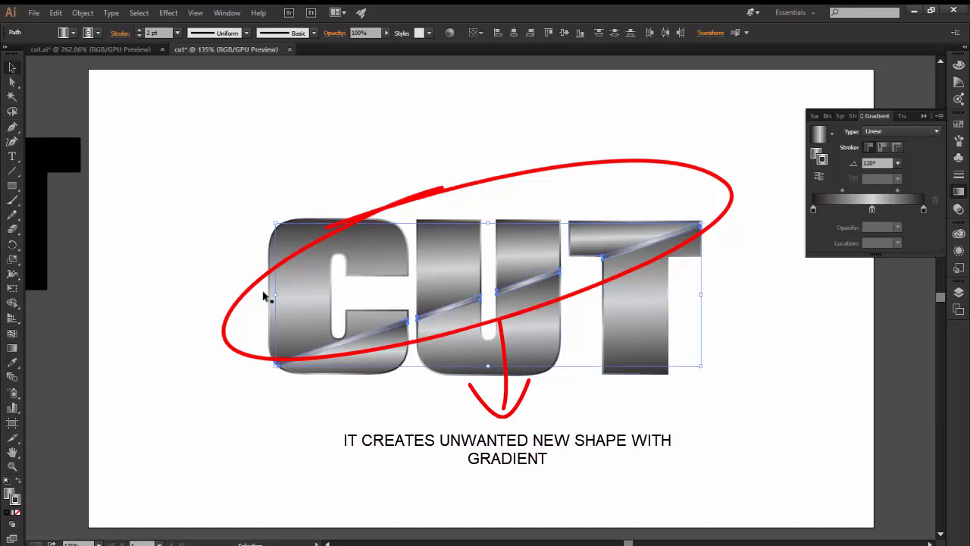
Step: Undo the division of the letters and the diagonal rectangle, back to the whole CUT lettering
key("z")
key("ctrl+a")
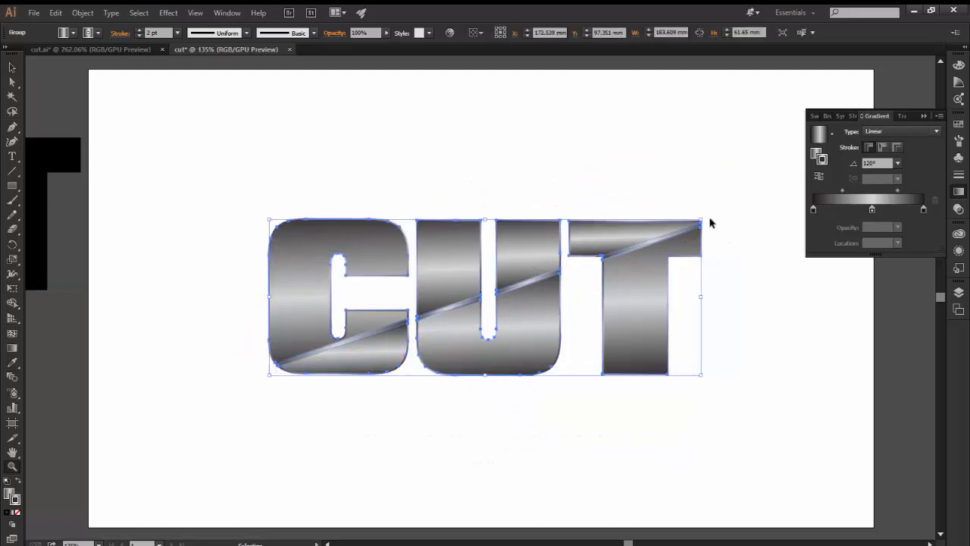
key("ctrl+z")
key("ctrl+z")
key("ctrl+z")
key("ctrl+z")
key("ctrl+z")
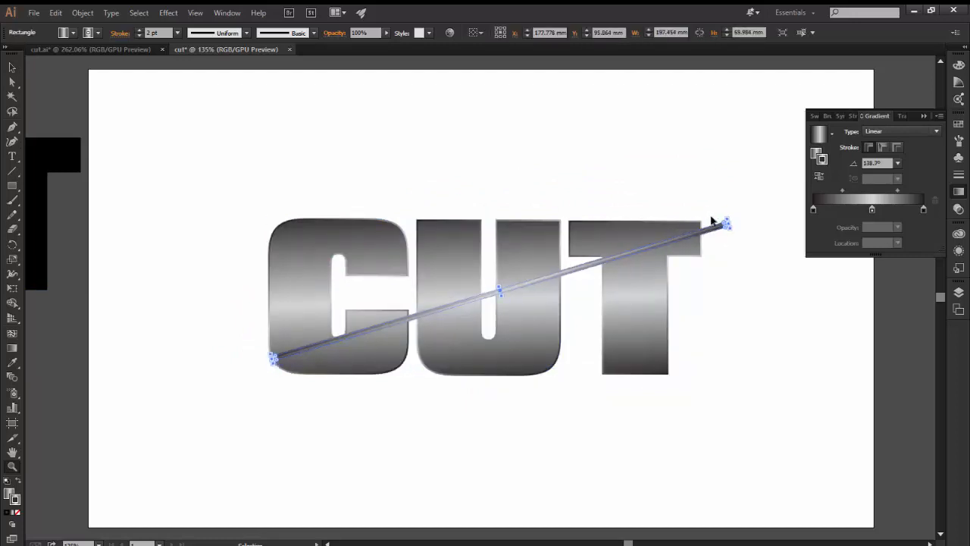
key("ctrl+z")
key("ctrl+z")
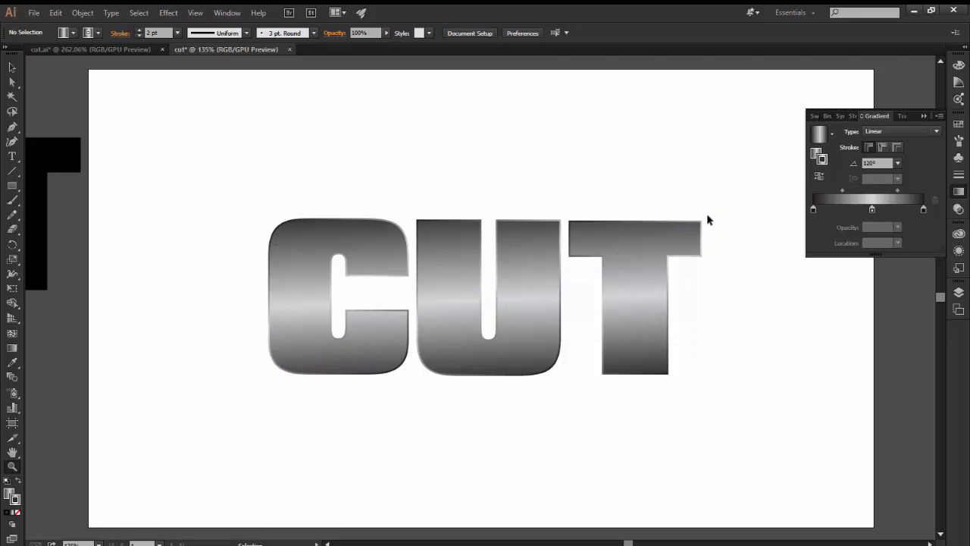
Step: Step further back through the lettering's earlier stroke edits and return it to the 2 pt gradient stroke
key("ctrl+z")
key("ctrl+z")
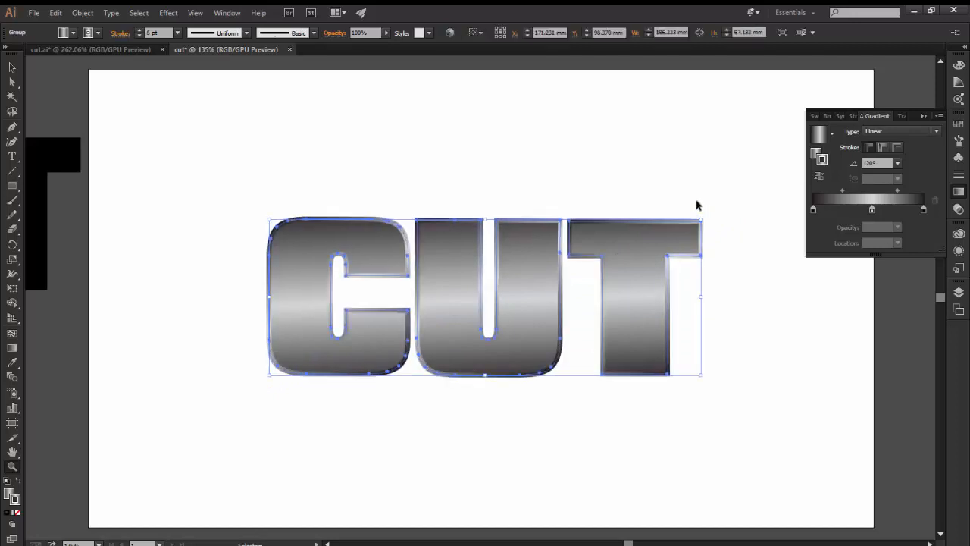
key("v")
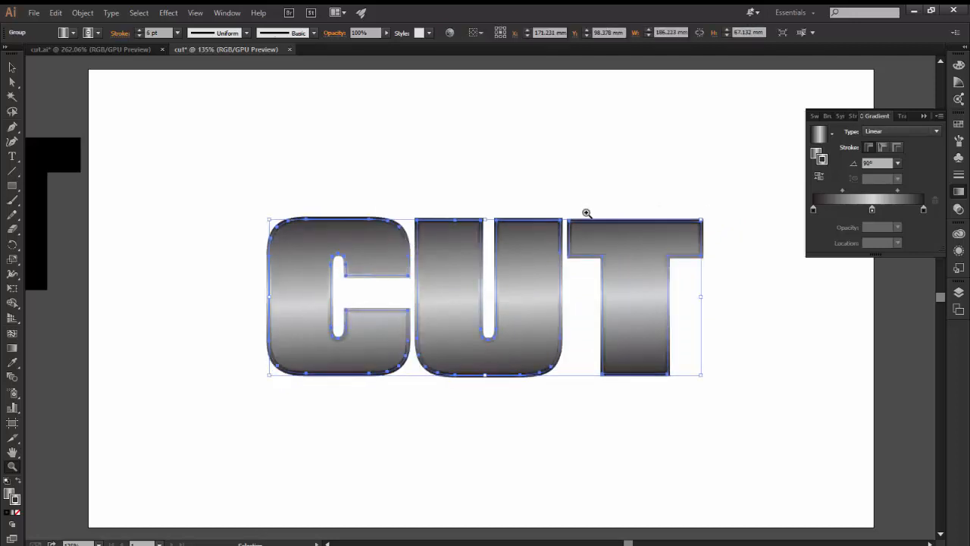
key("ctrl+z")
key("ctrl+z")
key("ctrl+z")
key("ctrl+z")
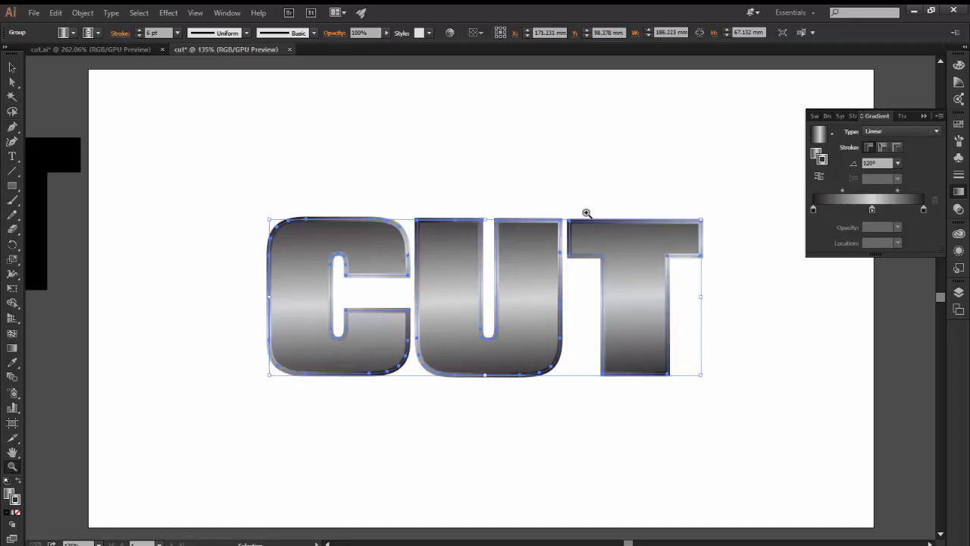
key("ctrl+z")
key("ctrl+z")
Step: Slice the CUT lettering with the Eraser in one straight diagonal from the C's lower-left corner to the T's upper-right corner
left_click(13, 228)
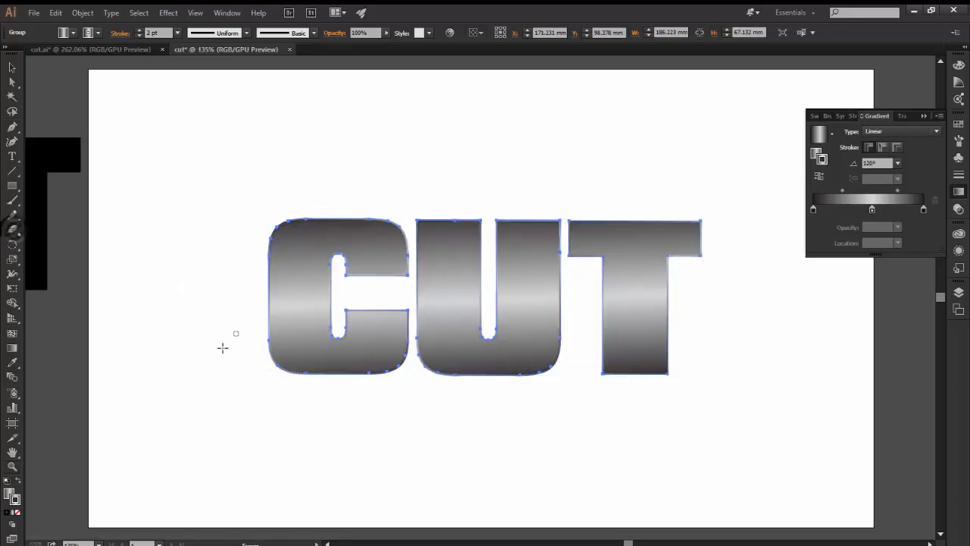
mouse_move(247, 370)
left_mouse_down()
mouse_move(664, 204)
mouse_move(636, 214)
left_mouse_up()
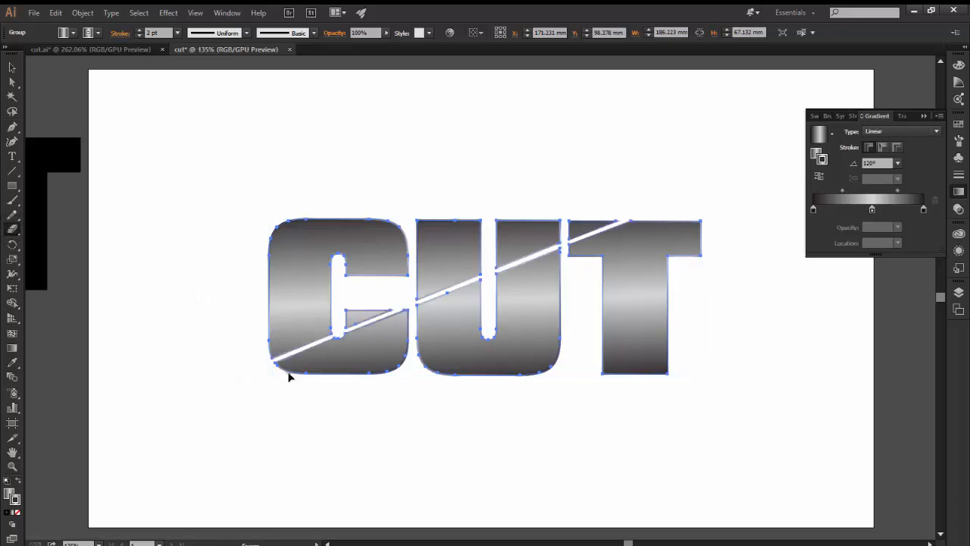
key("ctrl+z")
left_click_drag(244, 376, 710, 210)
key("ctrl+z")
left_click_drag(221, 379, 784, 191)
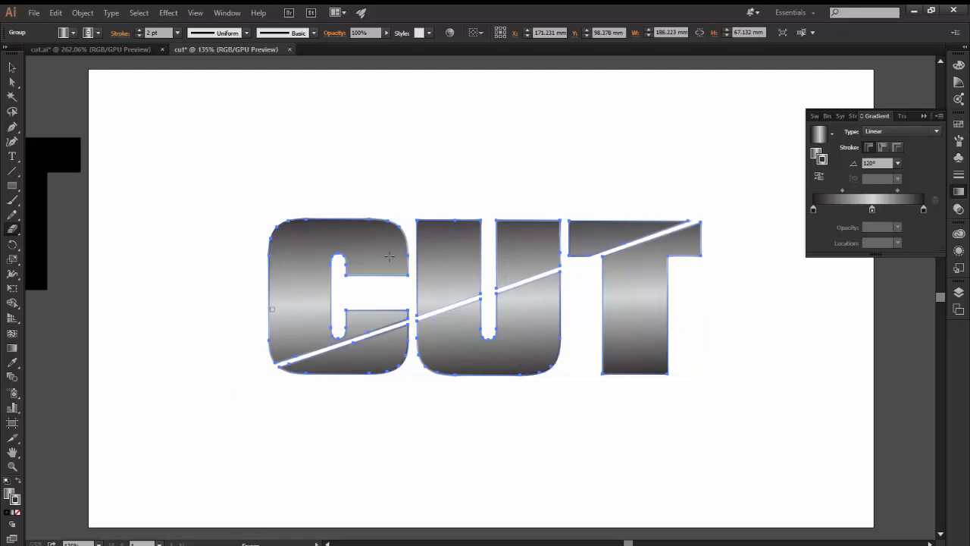
Step: Compare the sliced lettering with the finished artwork in the cut.ai document
left_click(130, 47)
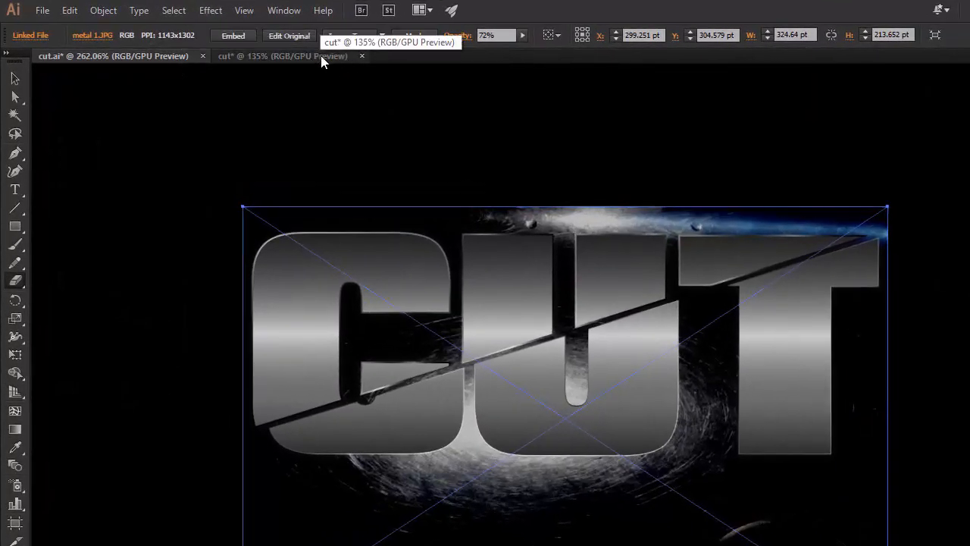
left_click(320, 56)
left_click(149, 57)
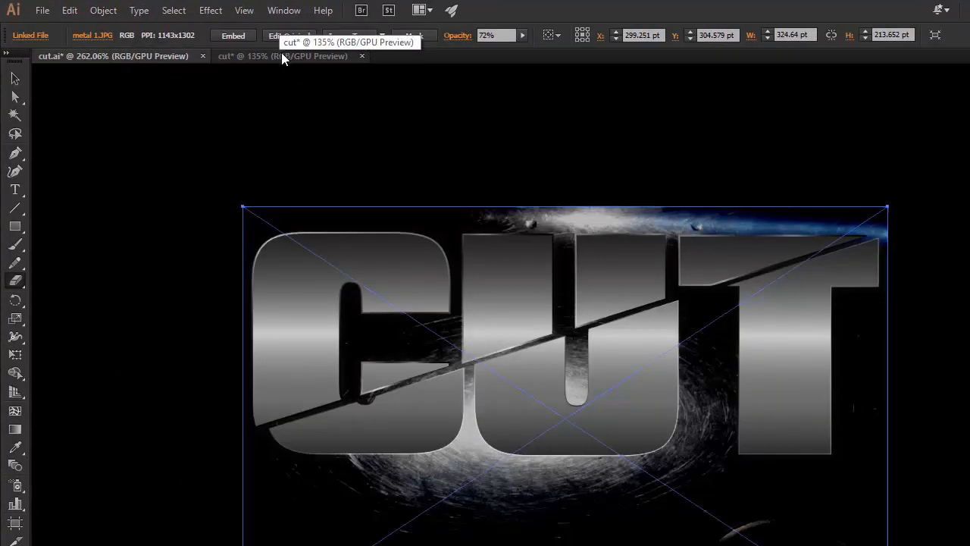
left_click(282, 57)
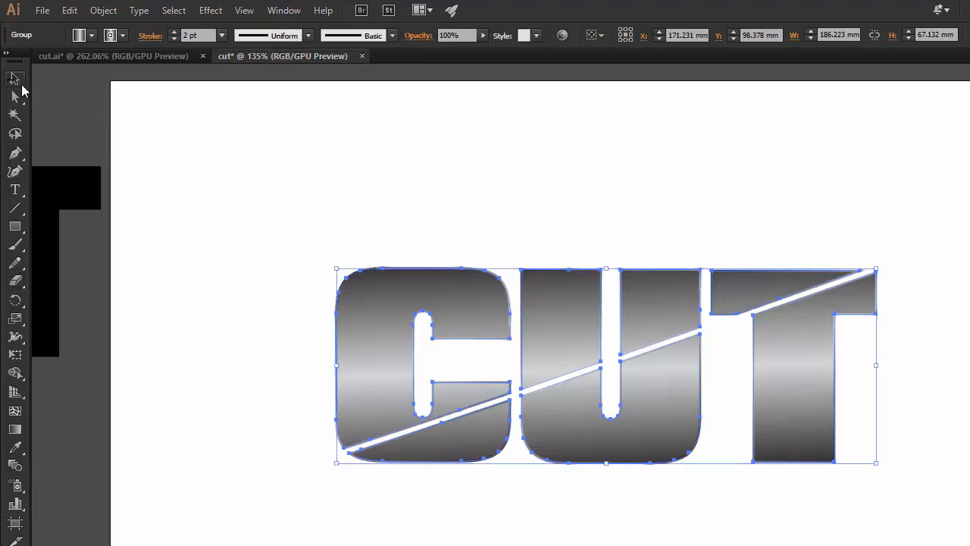
Step: Duplicate the sliced CUT lettering toward the upper-left part of the artboard
left_click(57, 100)
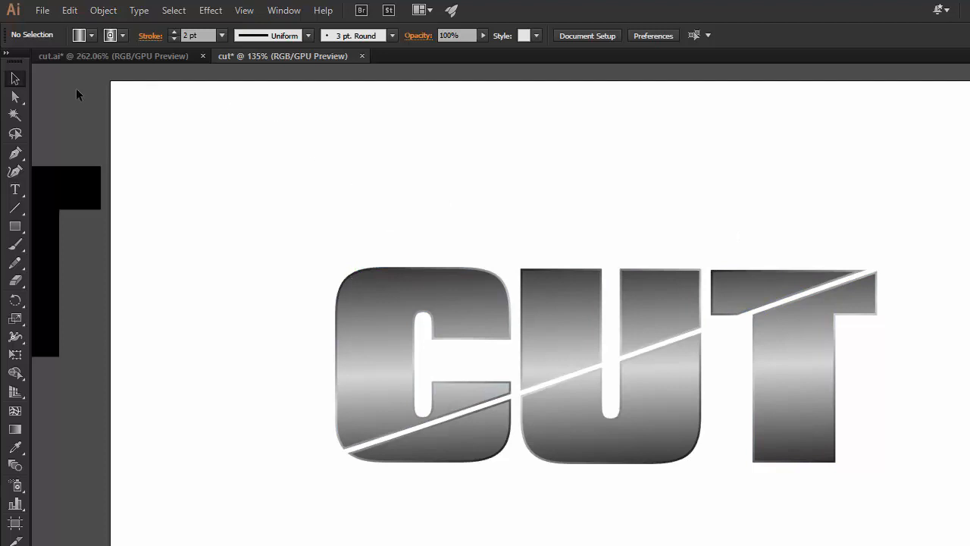
left_click(444, 299)
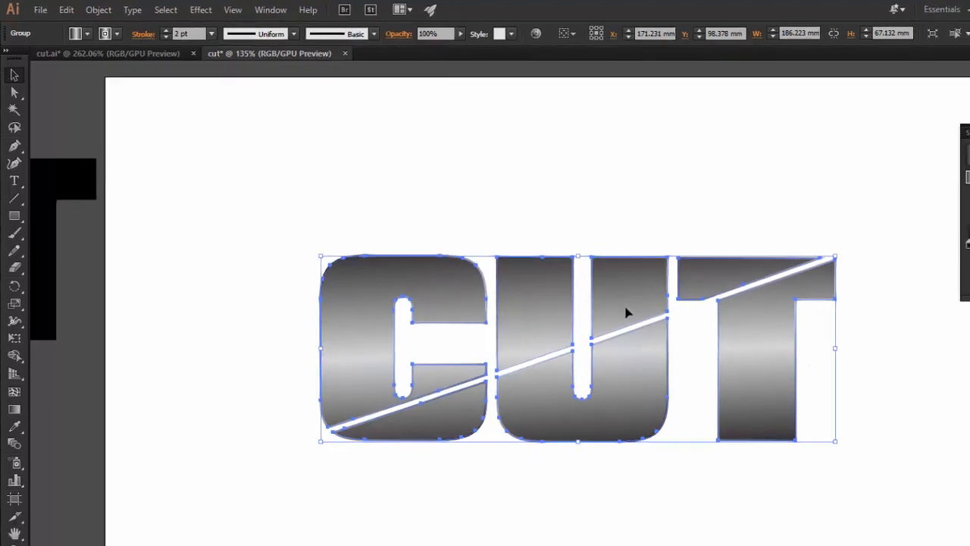
left_click_drag(626, 312, 459, 194)
left_click_drag(385, 163, 404, 161)
left_click_drag(508, 169, 545, 252)
left_click_drag(576, 294, 611, 320)
left_click_drag(603, 314, 629, 317)
key("Delete")
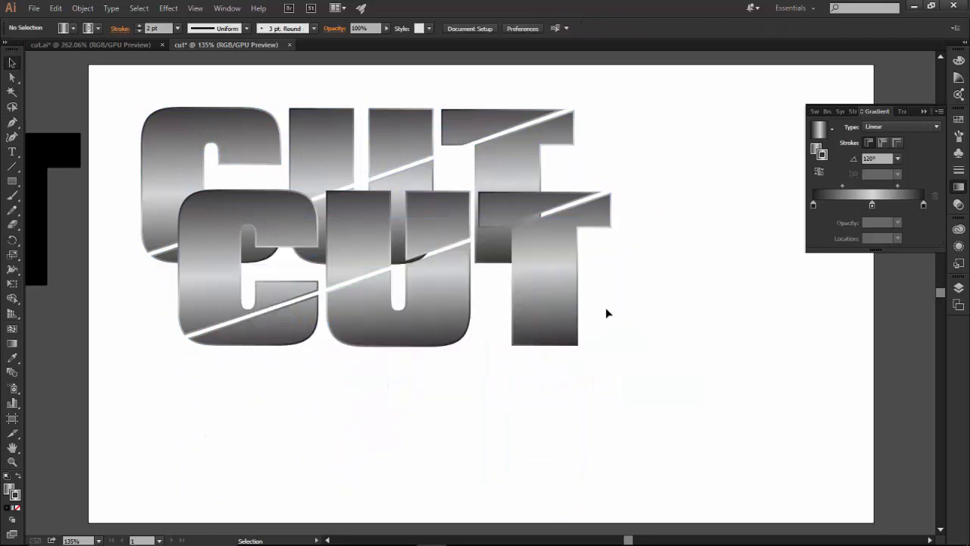
Step: Move one CUT copy to the artboard's upper-left corner and the other to the middle of the artboard
left_click_drag(510, 284, 598, 326)
left_click_drag(361, 174, 259, 119)
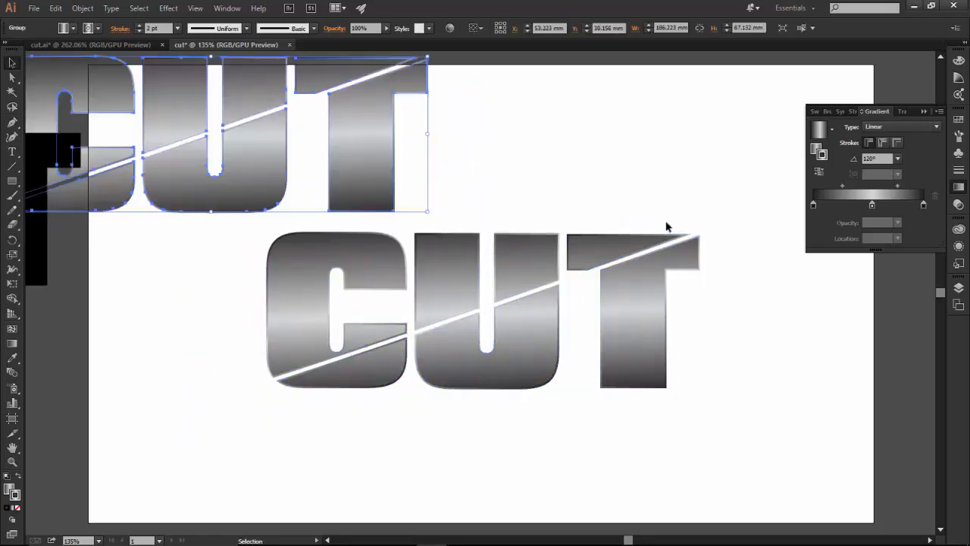
left_click_drag(633, 300, 637, 304)
left_click(722, 251)
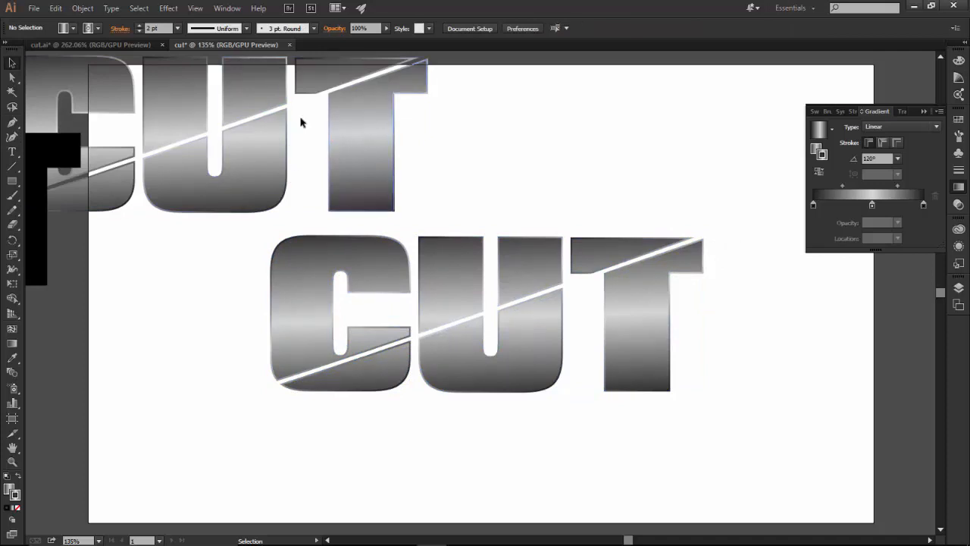
Step: Place the metal 1 image from the materials folder as a linked file over the centred lettering
left_click(34, 9)
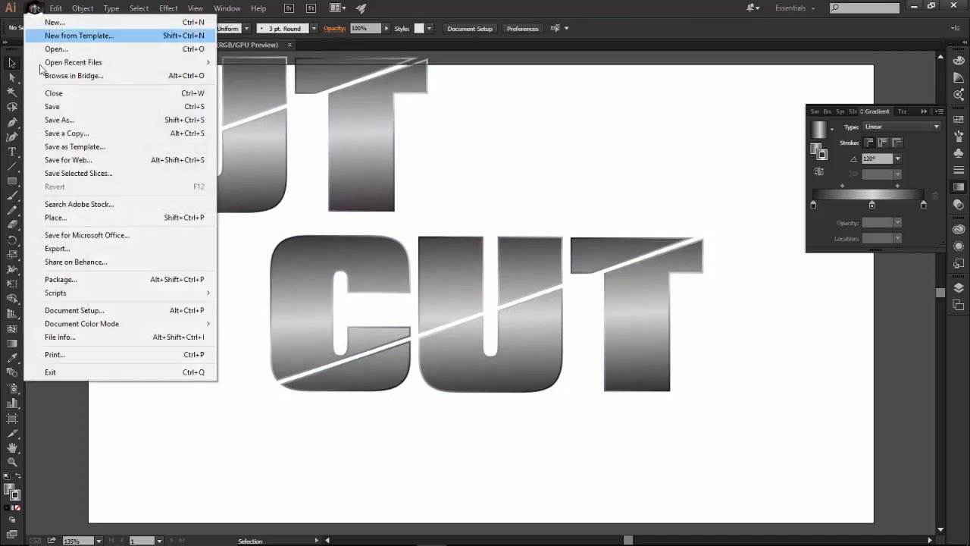
left_click(46, 218)
left_click(438, 9)
left_click(35, 9)
left_click(72, 216)
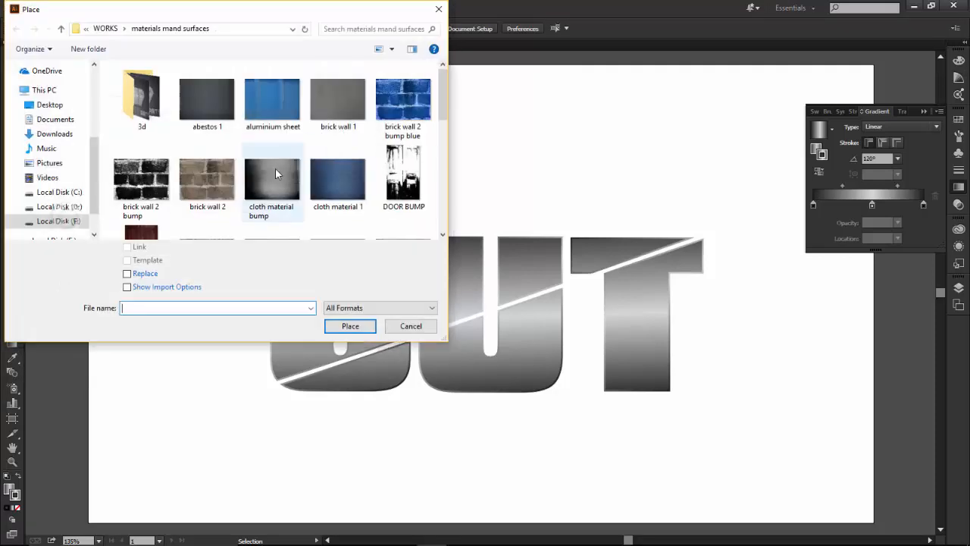
left_click_drag(441, 89, 441, 176)
left_click(203, 141)
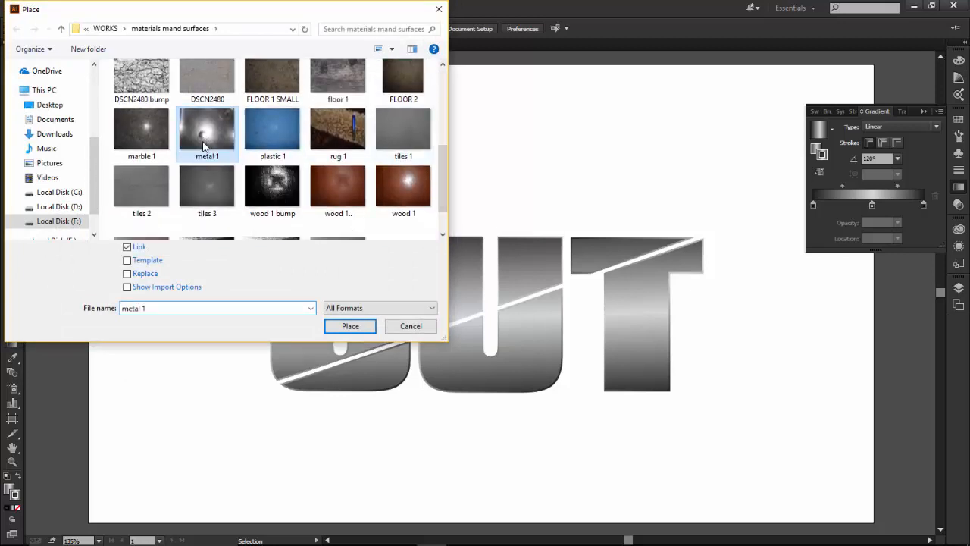
left_click(347, 325)
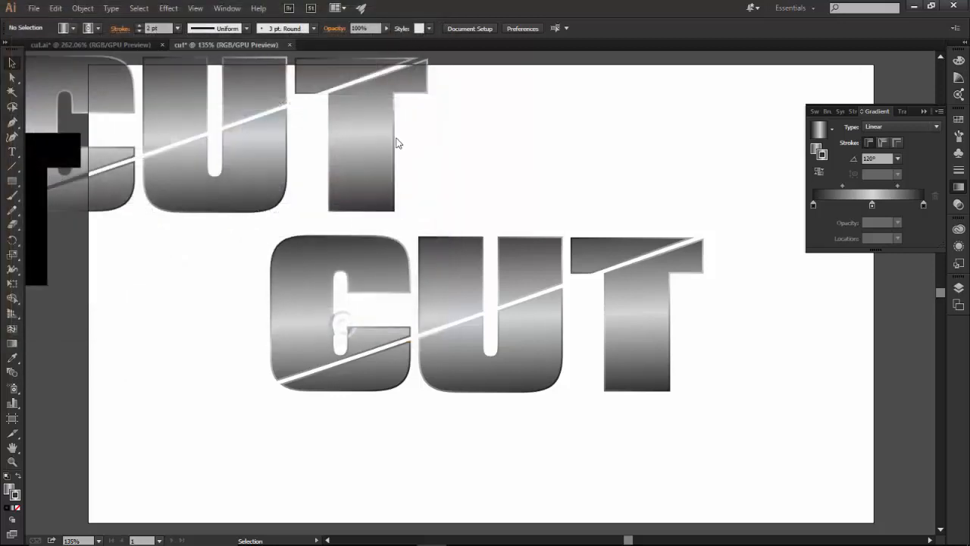
left_click_drag(440, 135, 841, 394)
Step: Scale the metal image to about 193 by 145 mm and position it so it covers the centred CUT lettering
left_click_drag(652, 232, 462, 206)
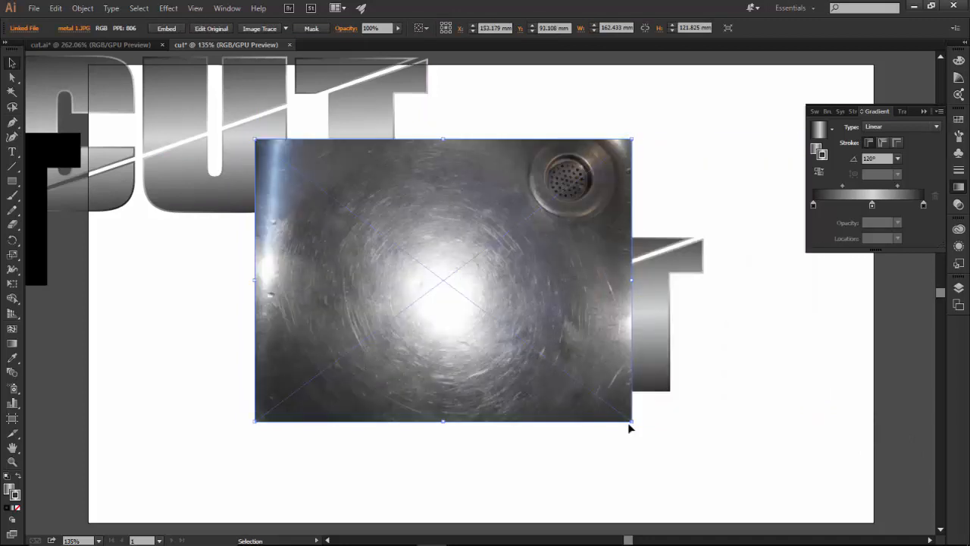
left_click_drag(634, 423, 678, 447)
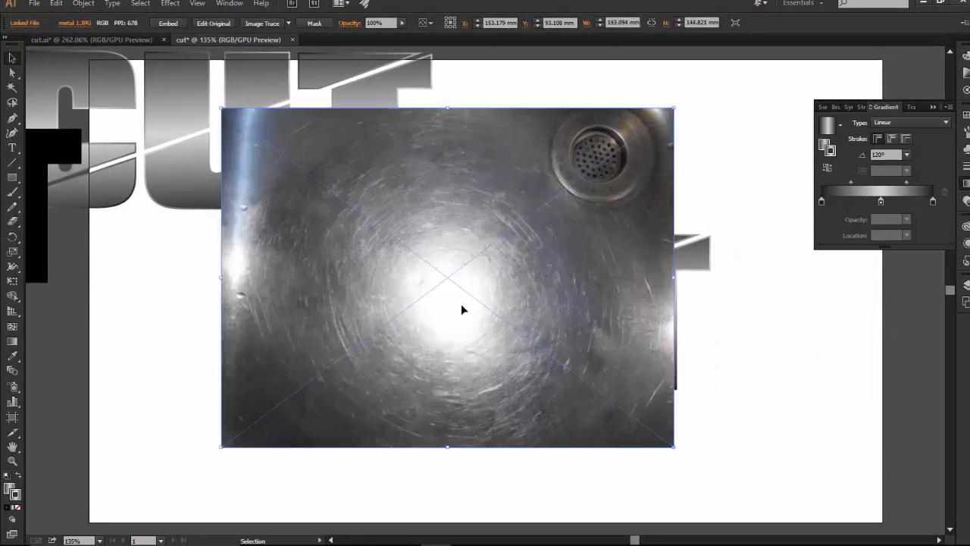
left_click_drag(549, 281, 579, 237)
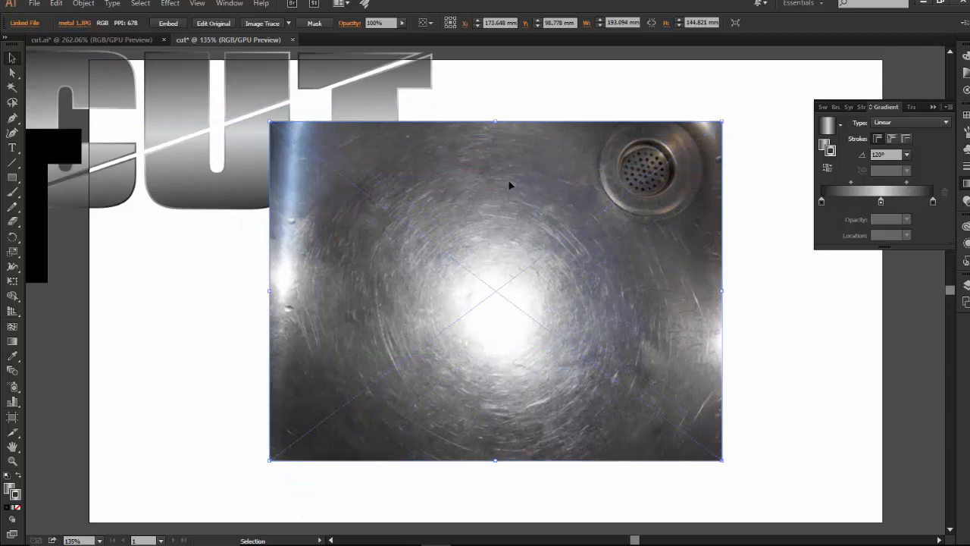
Step: Give the spare CUT lettering a solid black fill with no stroke and position it within the metal image's area
left_click_drag(175, 97, 266, 292)
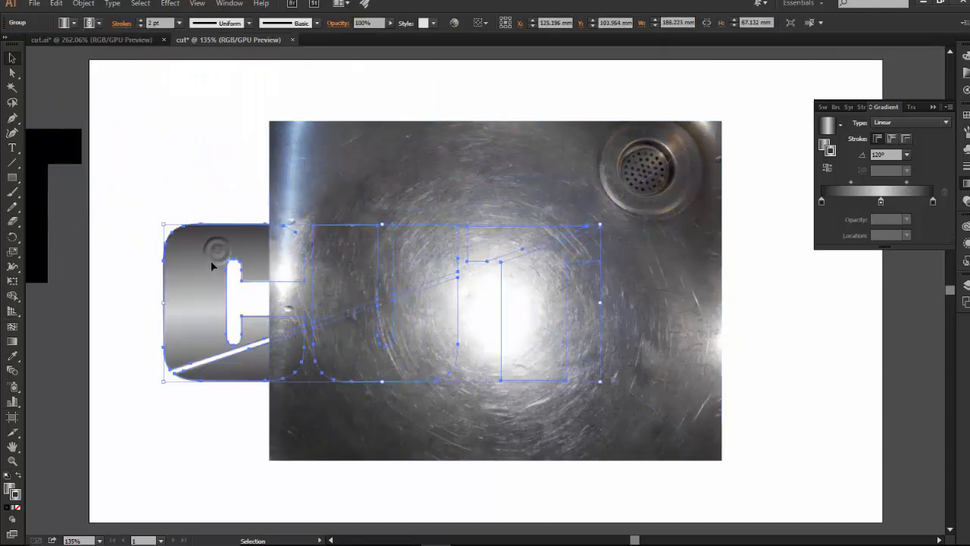
left_click(6, 506)
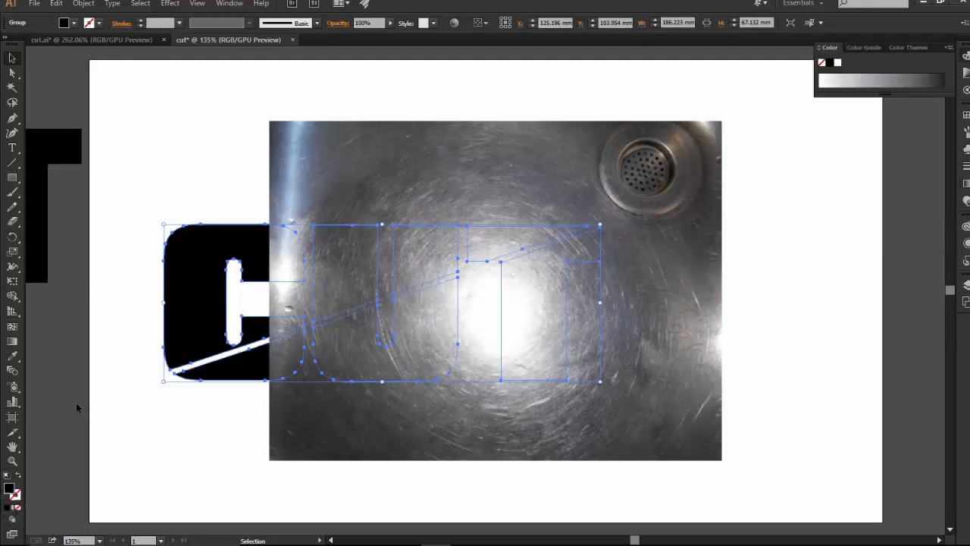
left_click_drag(205, 262, 313, 256)
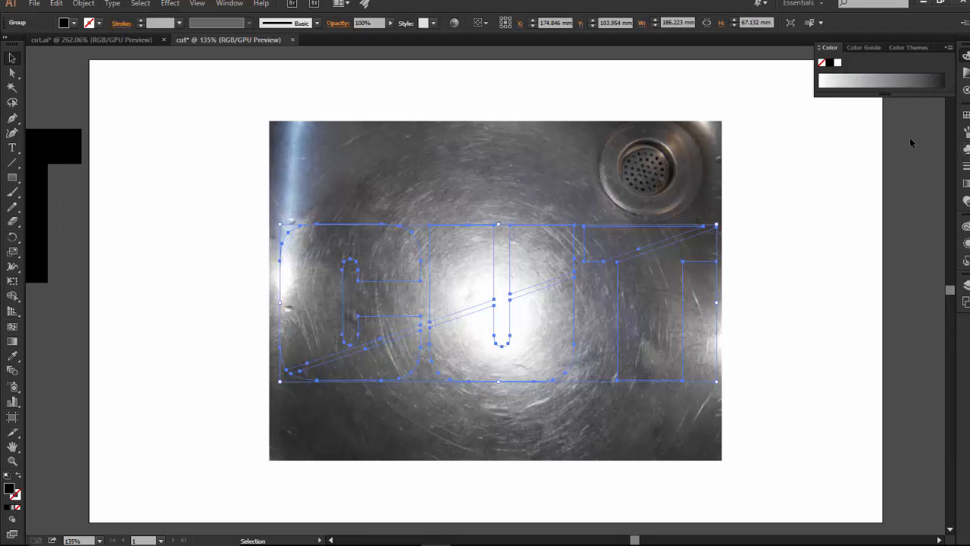
Step: Make an opacity mask from the metal image and the black CUT lettering
left_click(716, 161, "shift")
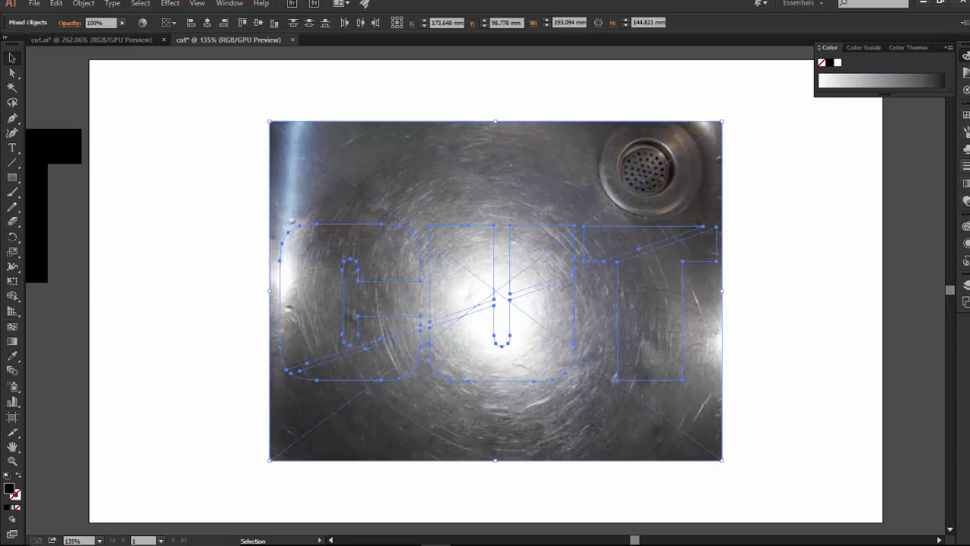
left_click(966, 200)
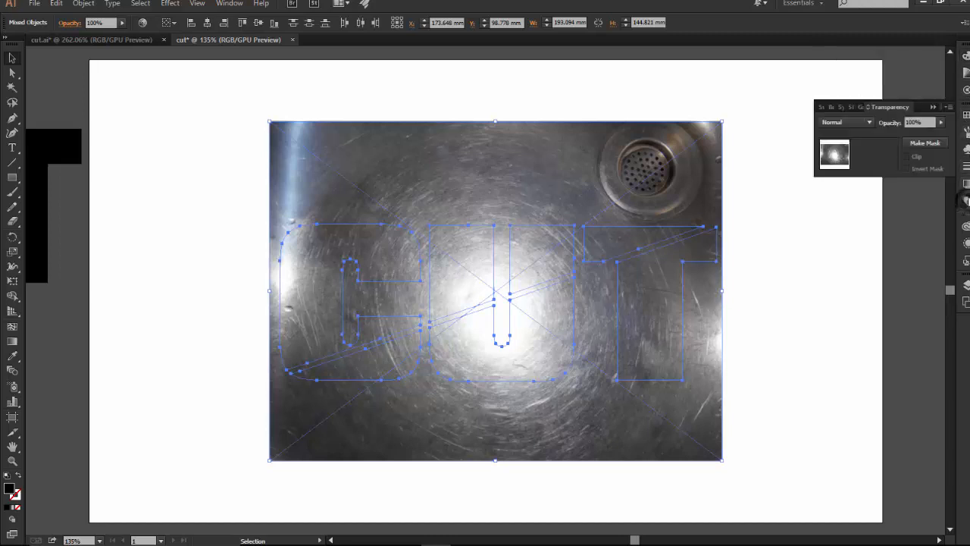
left_click(923, 144)
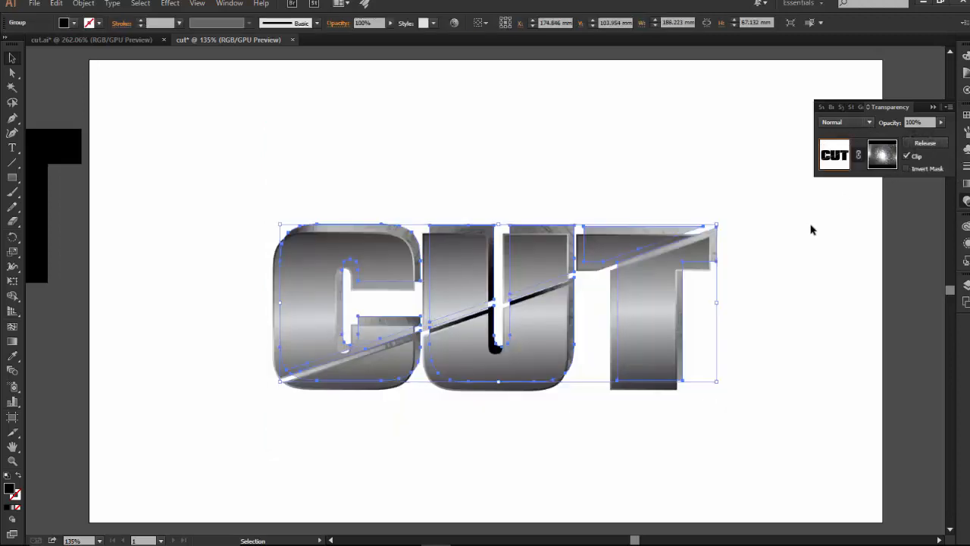
Step: Move the masked lettering above the gradient CUT and invert its opacity mask
left_click_drag(567, 228, 552, 81)
left_click(906, 168)
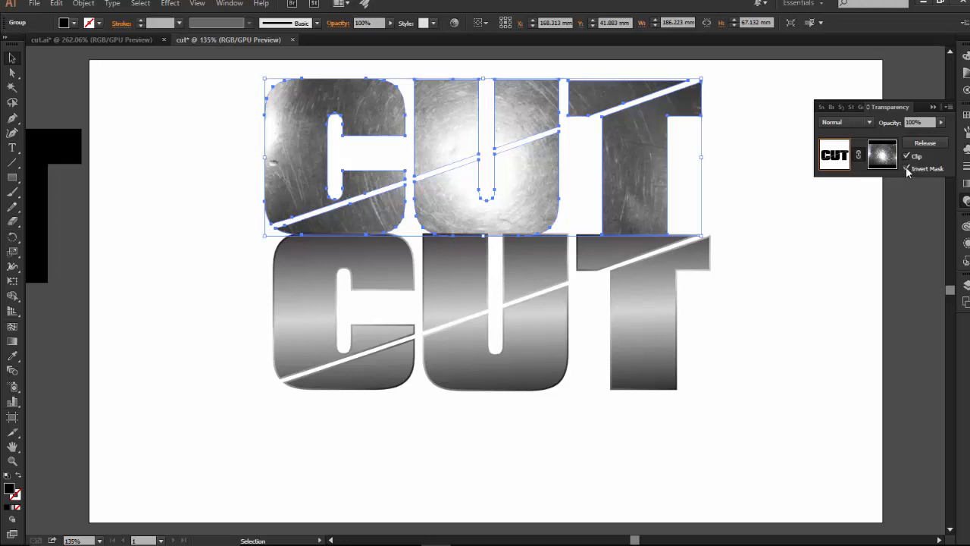
left_click(906, 168)
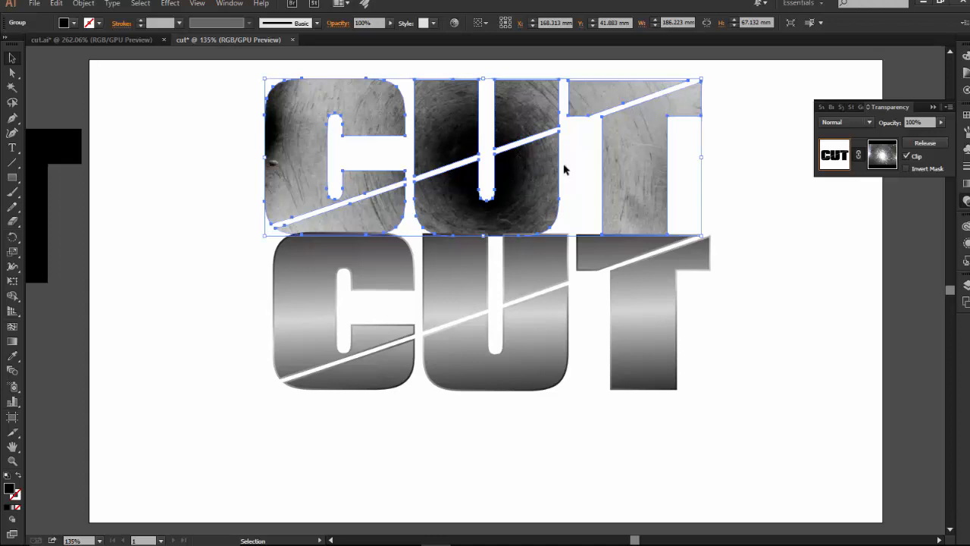
left_click(907, 169)
Step: Align the metal-textured lettering over the gradient CUT and bring it to the front
left_click_drag(519, 108, 518, 265)
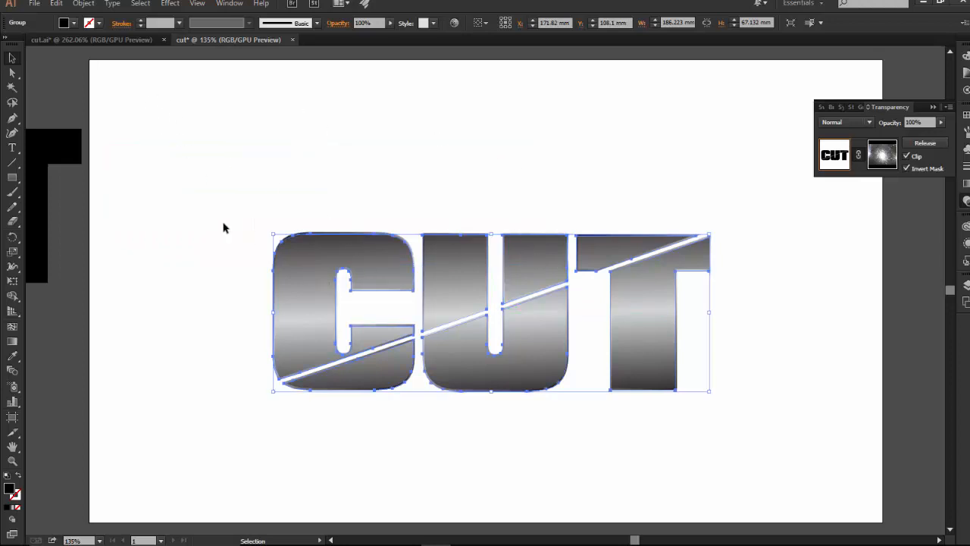
key("ctrl+shift+]")
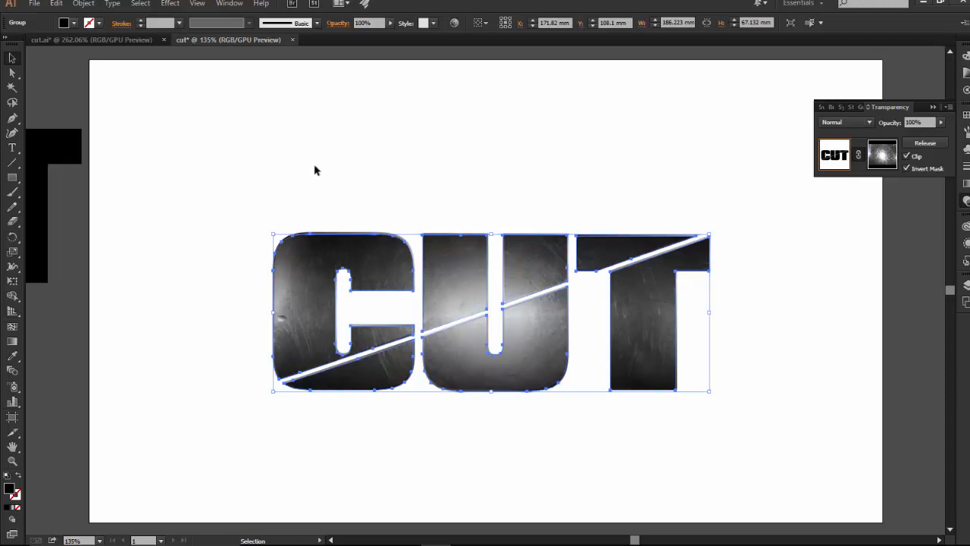
left_click(315, 170)
left_click(458, 257)
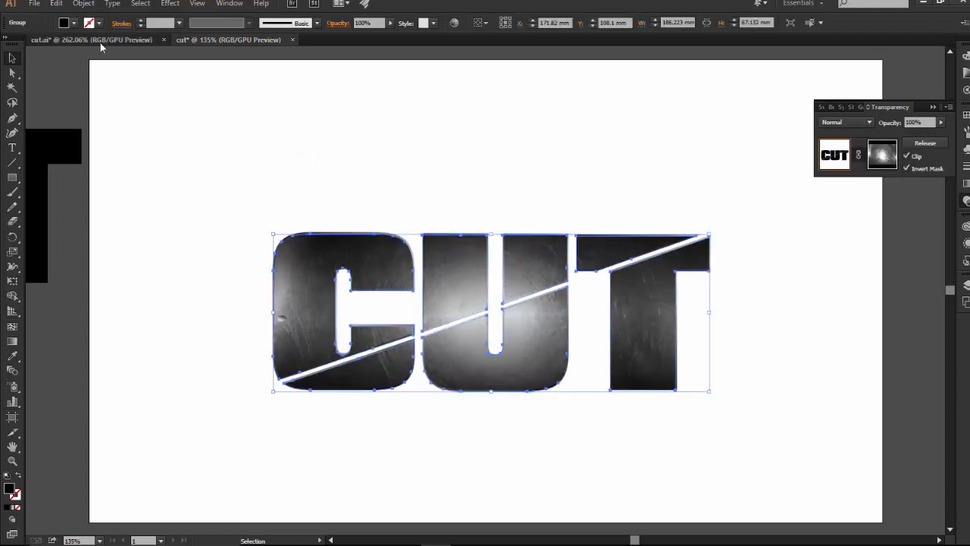
Step: In the cut.ai document, enable Clip and Invert Mask for the metal image's opacity mask and set its opacity to 71%
left_click(100, 42)
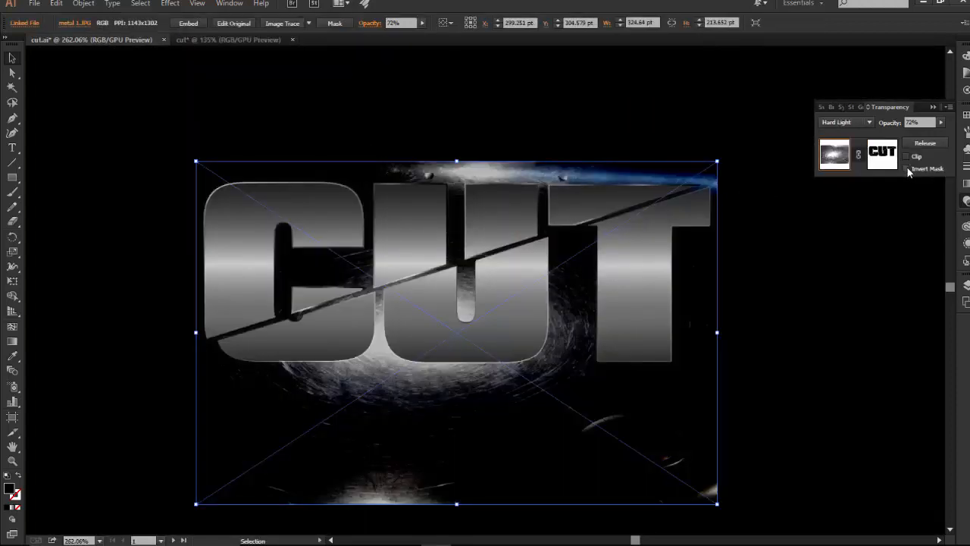
left_click(906, 156)
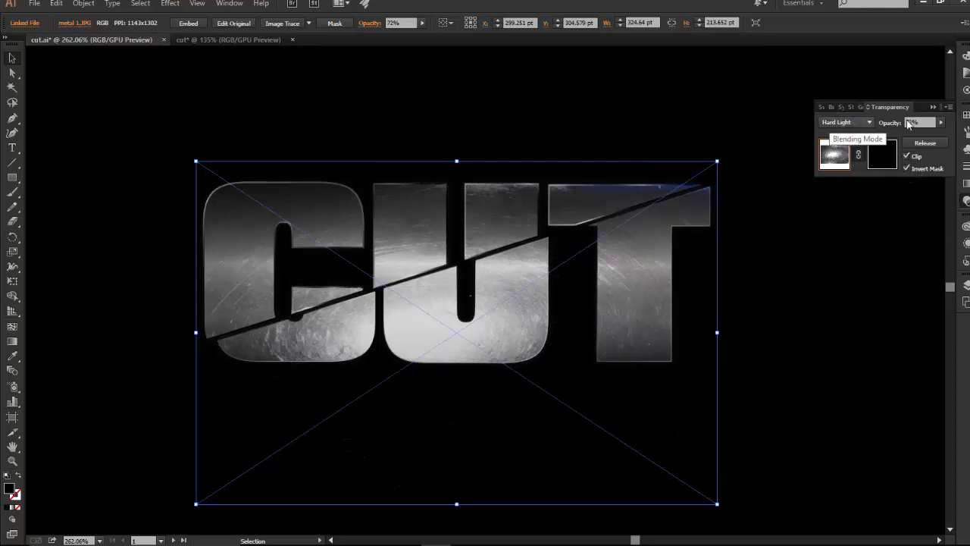
left_click(941, 123)
mouse_move(933, 134)
left_mouse_down()
mouse_move(944, 133)
mouse_move(926, 133)
left_mouse_up()
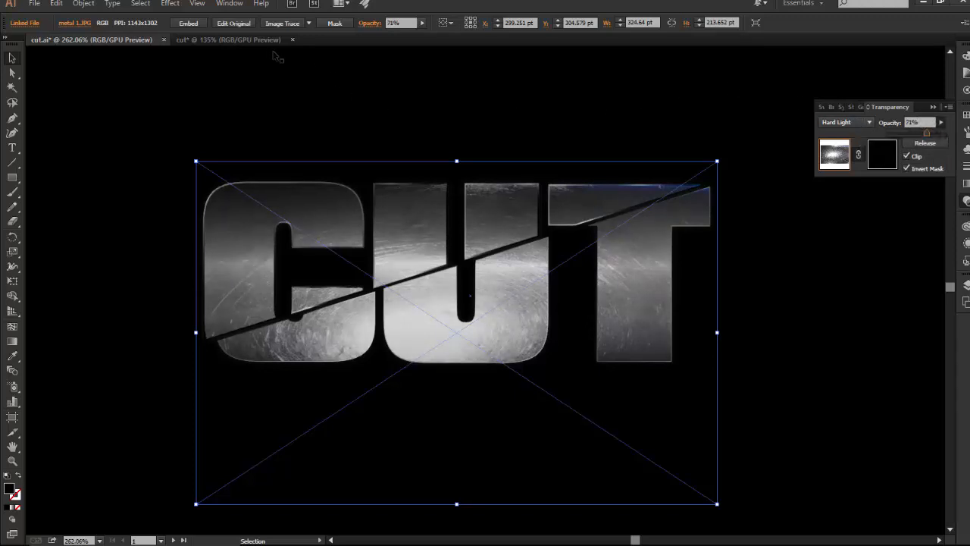
Step: In the other cut document, set the masked lettering's blending mode to Hard Light and its opacity to 75%
left_click(263, 40)
left_click(845, 150)
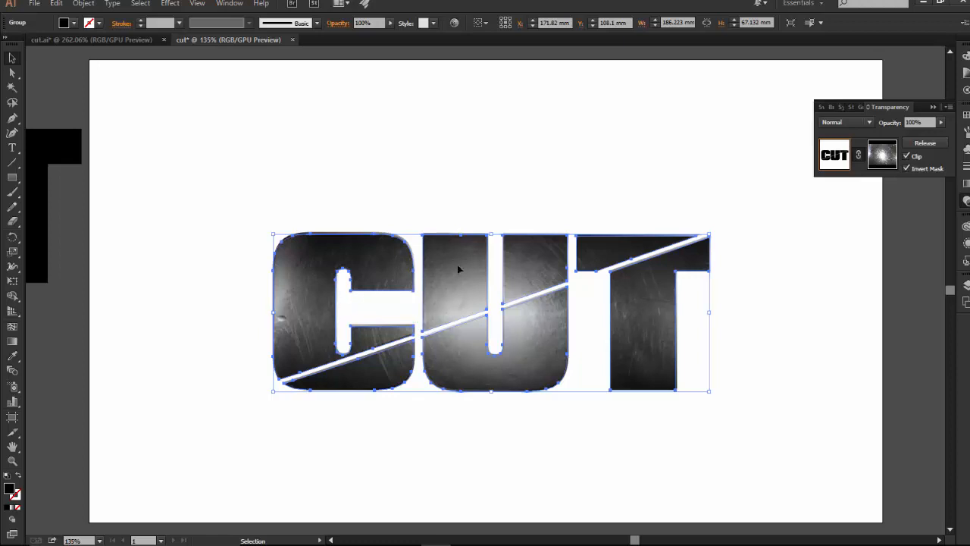
left_click(847, 122)
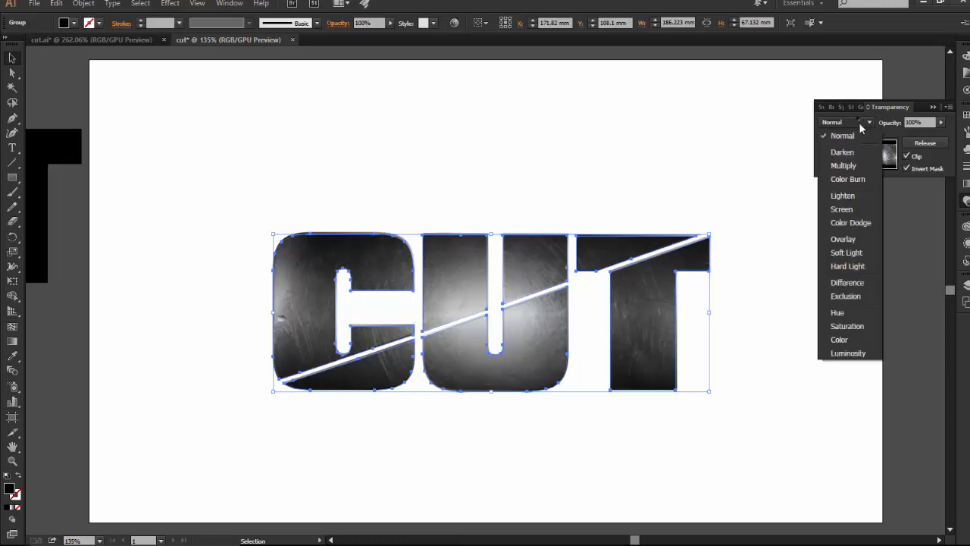
left_click(847, 266)
left_click(942, 122)
left_click_drag(945, 137, 930, 137)
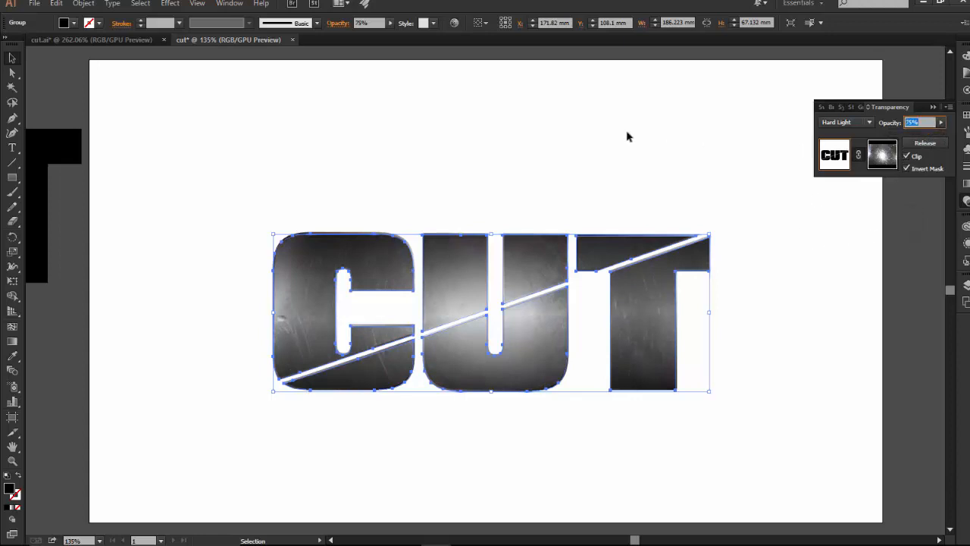
Step: Compare the metal texture's appearance, mask thumbnails and transparency settings between the two open documents
left_click(130, 40)
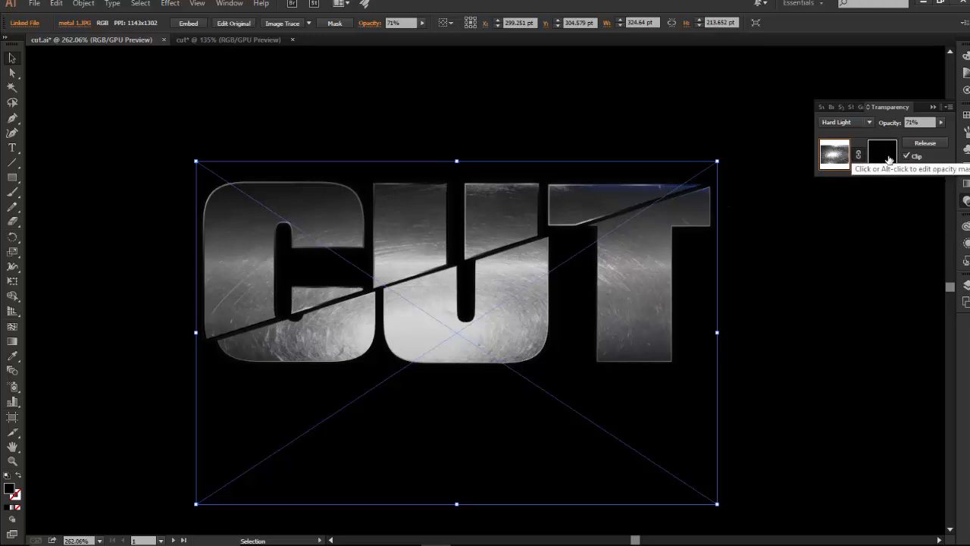
left_click(252, 41)
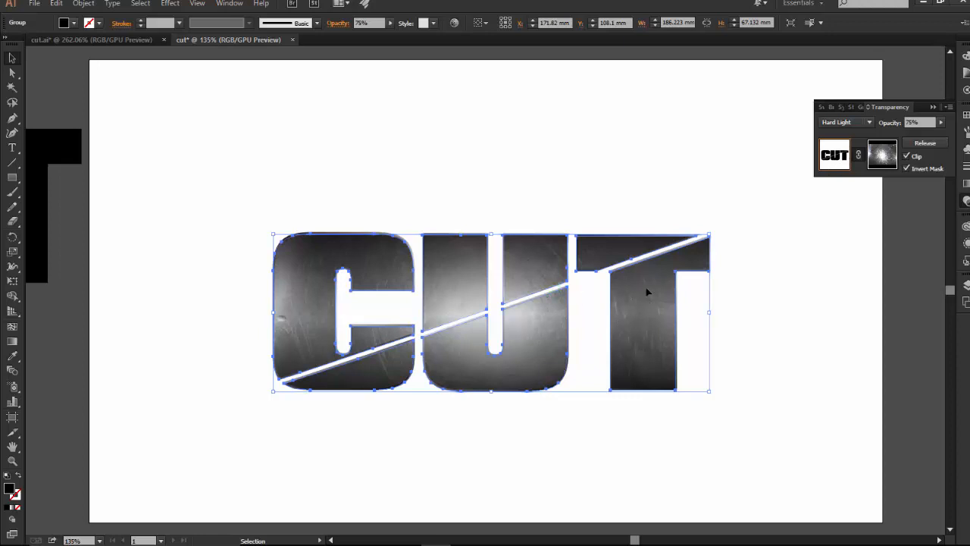
left_click(129, 39)
left_click(219, 38)
left_click(134, 39)
left_click(212, 39)
left_click(106, 40)
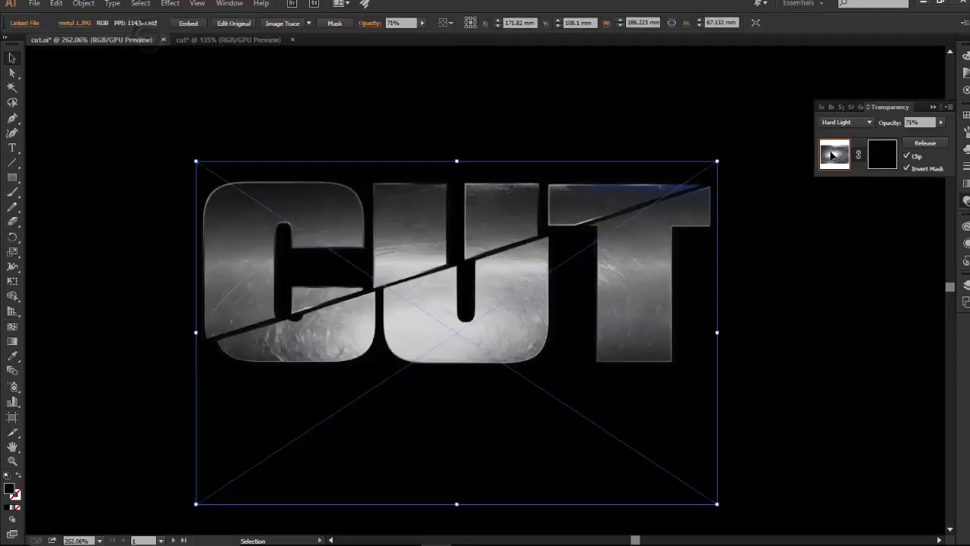
left_click(227, 39)
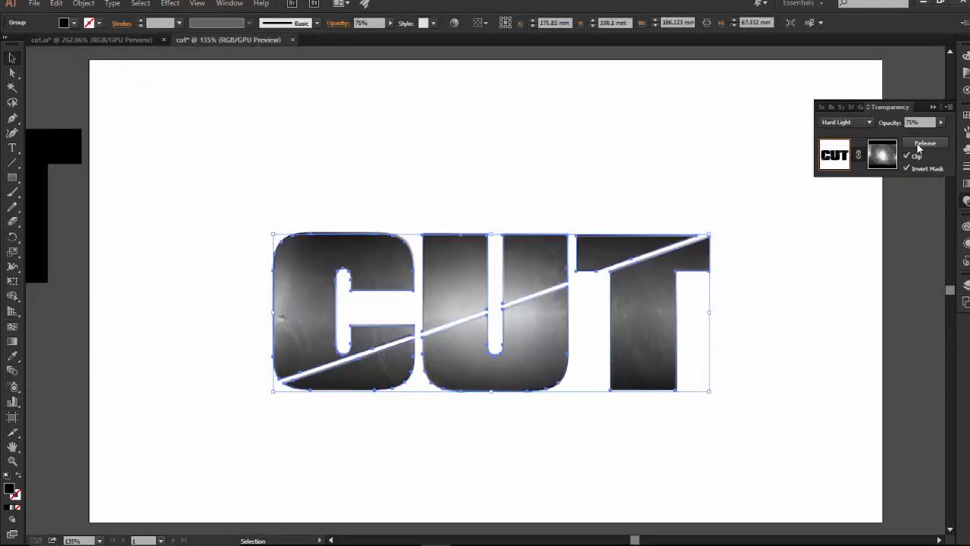
Step: Release the lettering's opacity mask and shift the metal image to the right, partly uncovering the letter C
left_click(924, 143)
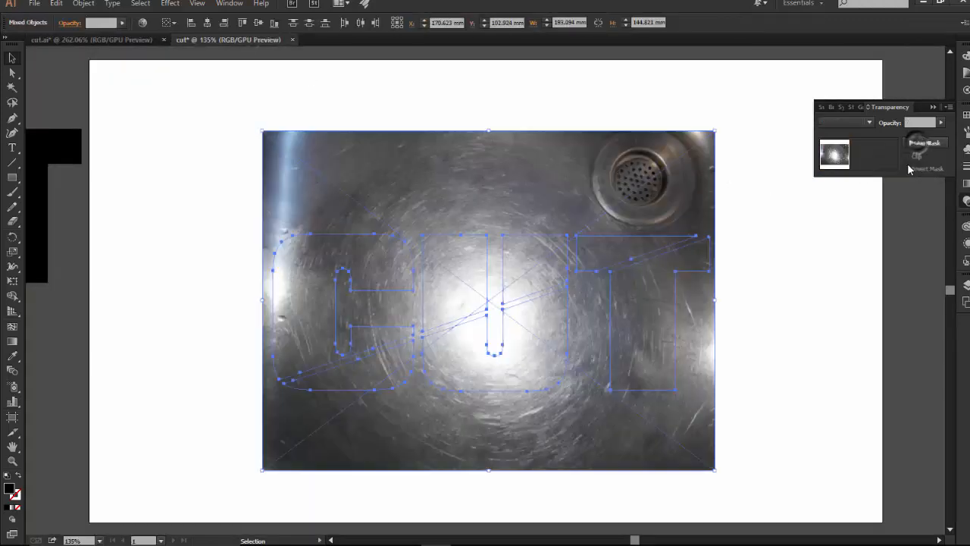
left_click(190, 206)
left_click_drag(378, 184, 434, 184)
Step: Bring the black CUT lettering to the front and move it fully onto the metal image
left_click(290, 272)
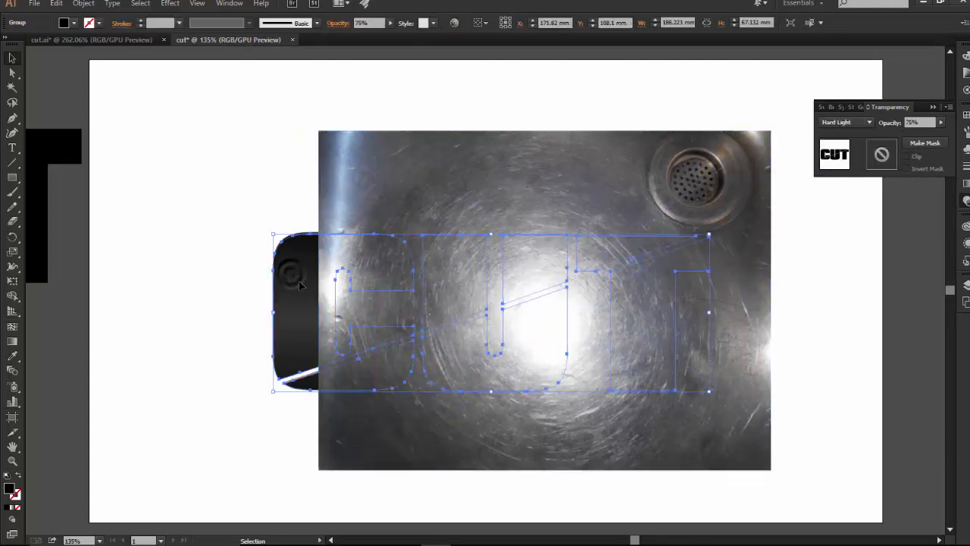
key("ctrl")
key("ctrl+shift+]")
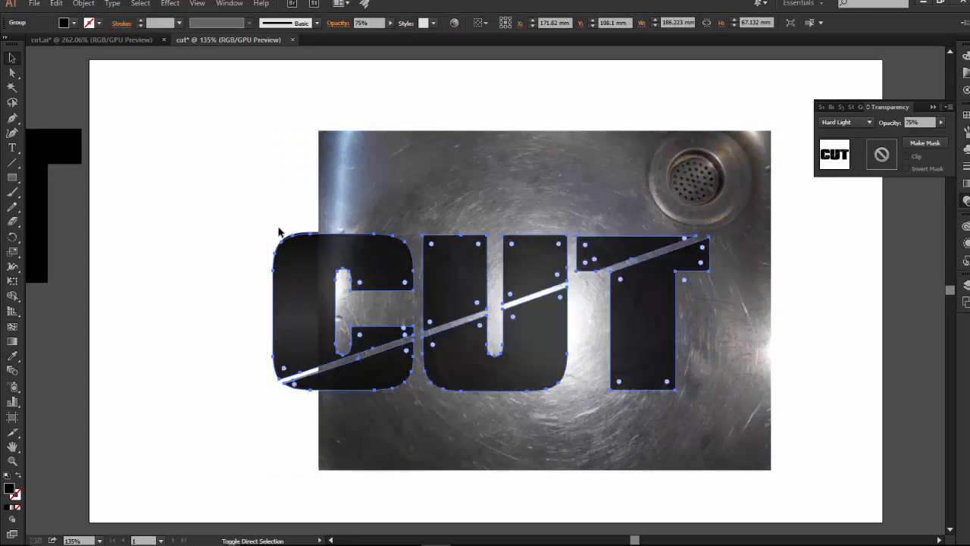
left_click_drag(292, 280, 346, 279)
Step: Reset the black CUT lettering to Normal blending mode and 100% opacity
left_click(845, 122)
left_click(833, 123)
left_click(942, 123)
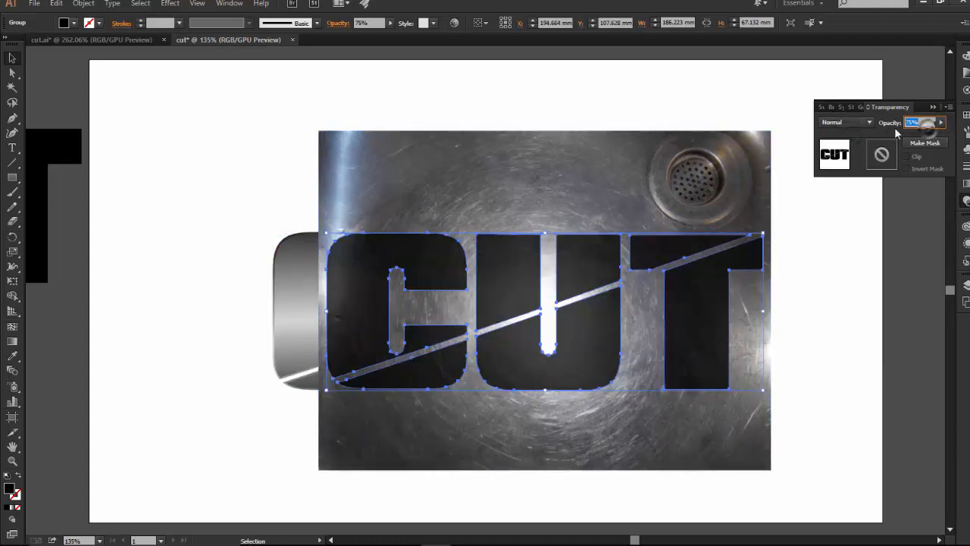
left_click_drag(940, 130, 951, 131)
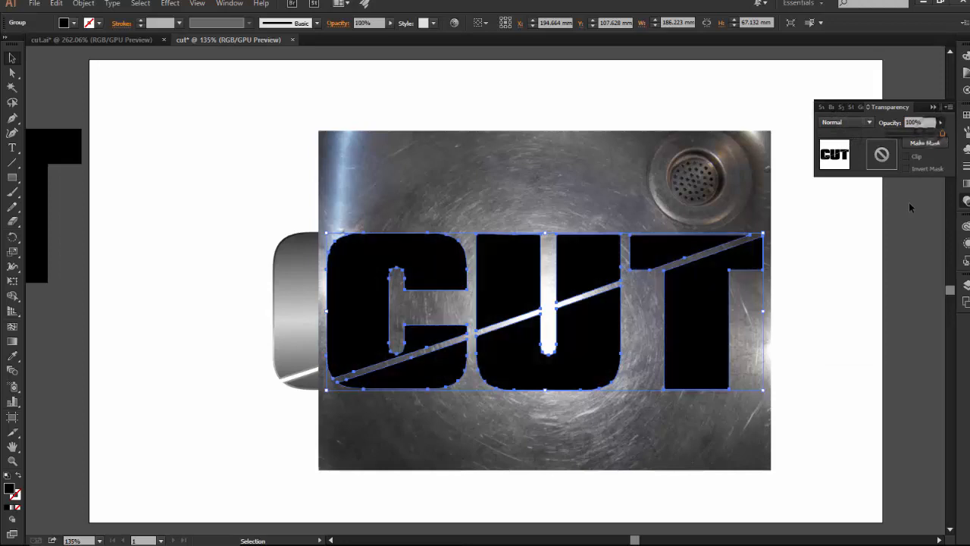
Step: Make an opacity mask from the metal image and the black CUT lettering, with Invert Mask enabled
left_click_drag(582, 271, 594, 274)
left_click(768, 146, "shift")
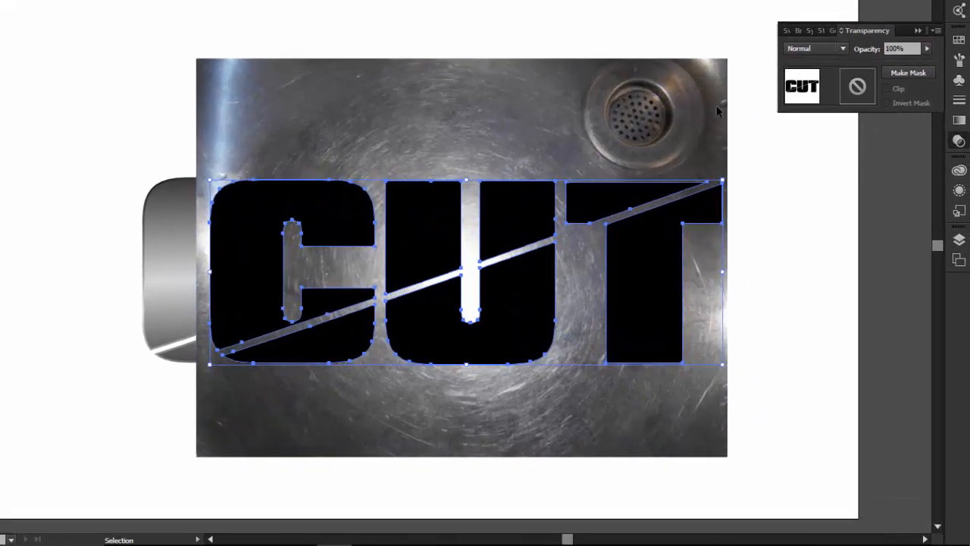
left_click(764, 188)
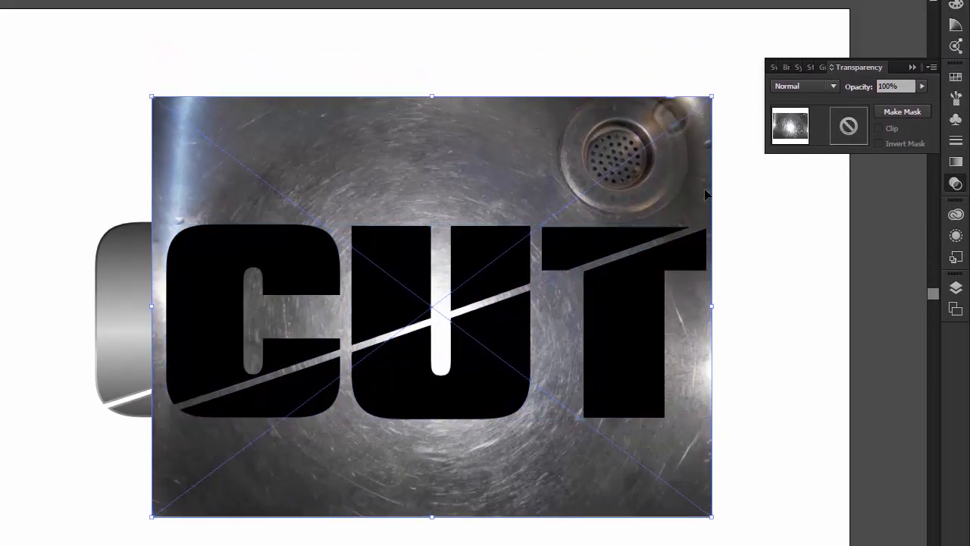
left_click(643, 277, "shift")
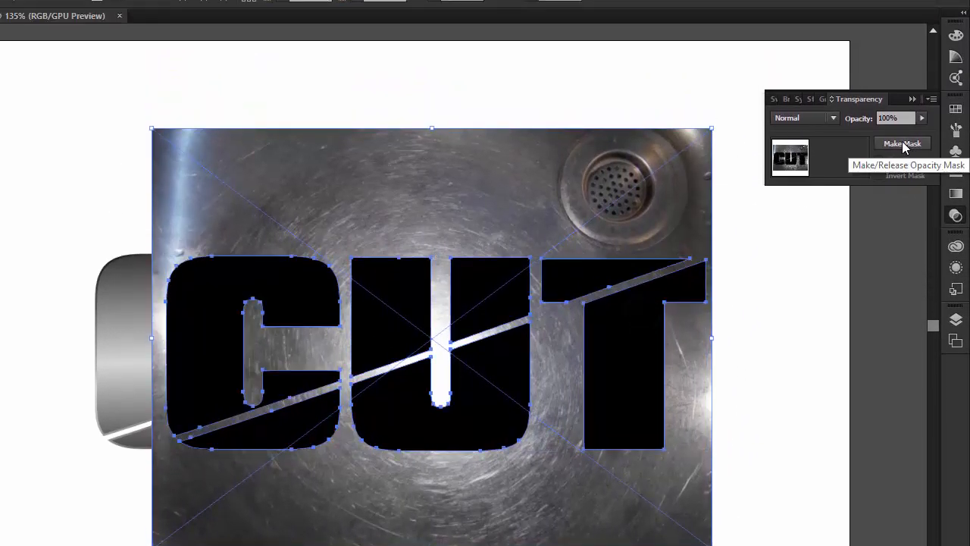
left_click(902, 143)
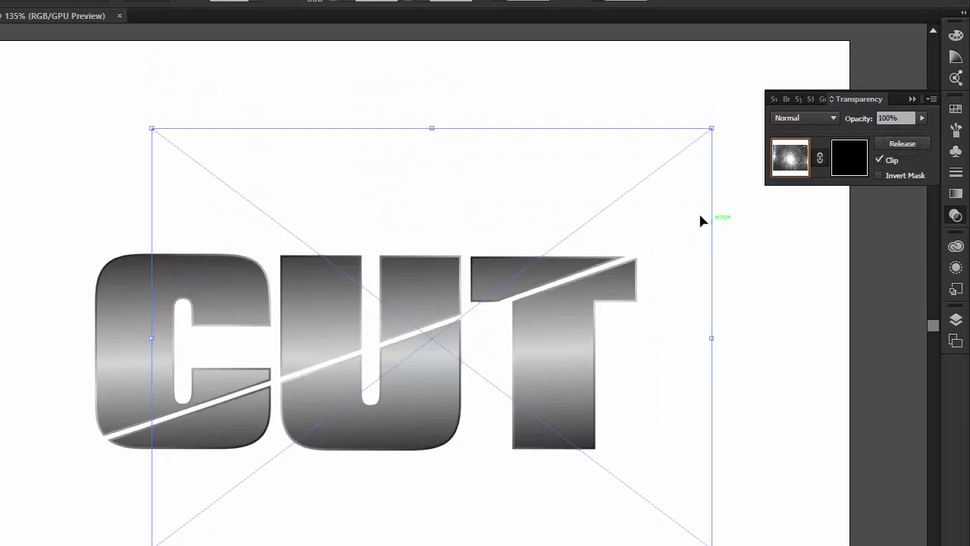
left_click(878, 177)
Step: Move the masked metal texture over the gradient CUT and nudge it until the letter edges line up
left_click_drag(608, 334, 437, 228)
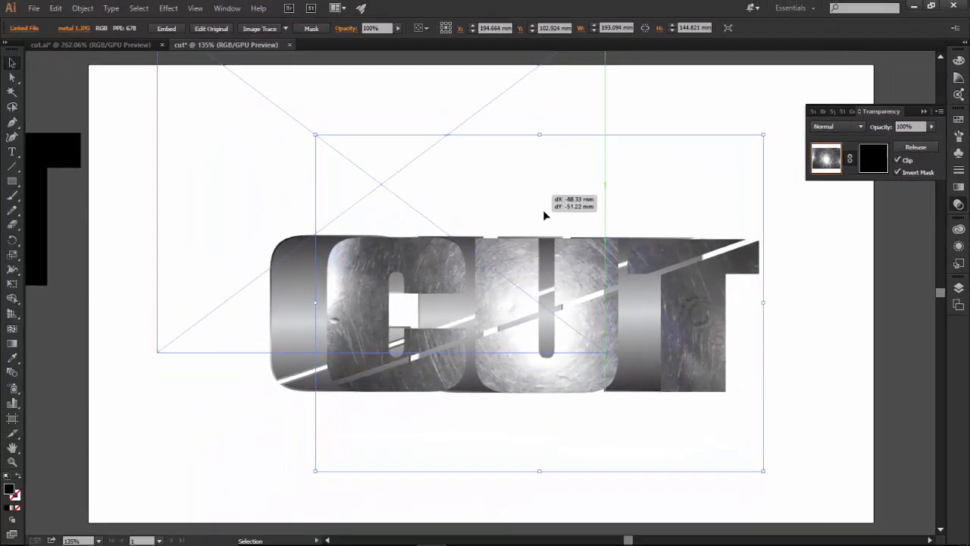
left_click_drag(543, 216, 319, 170)
left_click_drag(354, 278, 357, 263)
key("shift+Right")
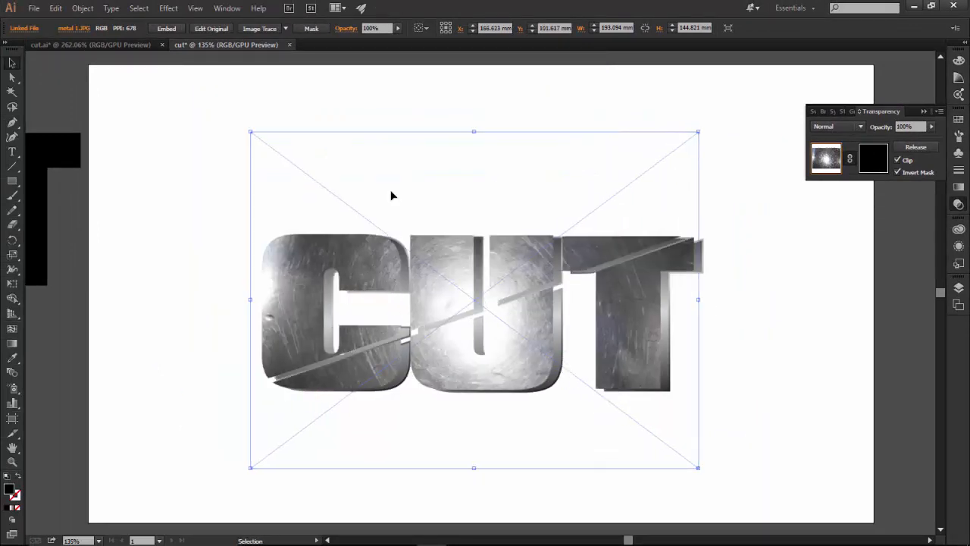
key("Right")
key("Down")
key("Down")
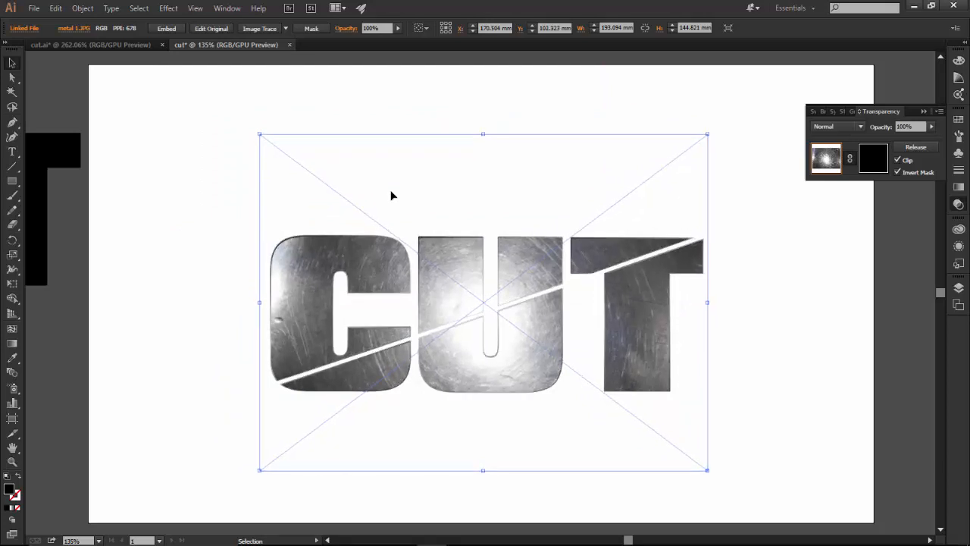
key("Left")
key("Up")
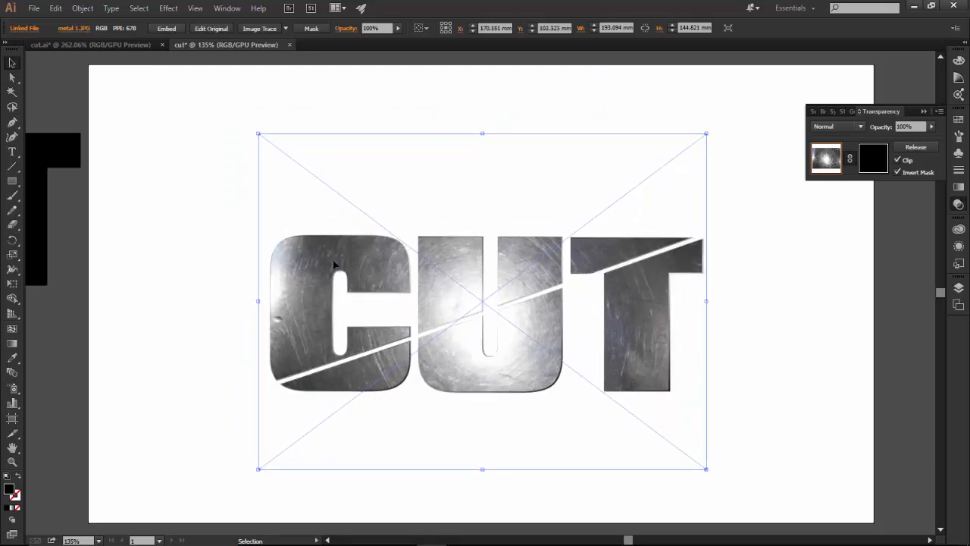
Step: Try to centre-align the masked metal texture and the gradient CUT lettering horizontally
left_click_drag(123, 277, 457, 338)
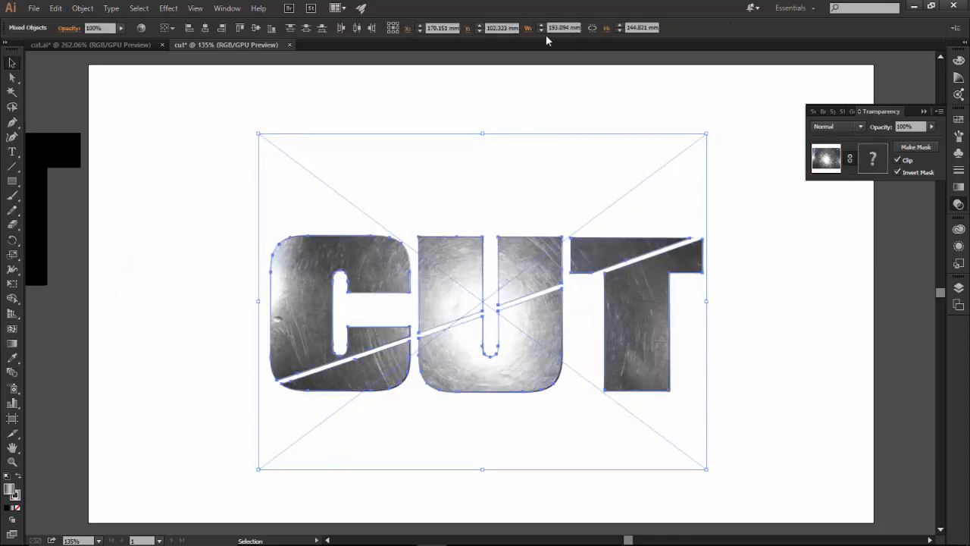
left_click(205, 31)
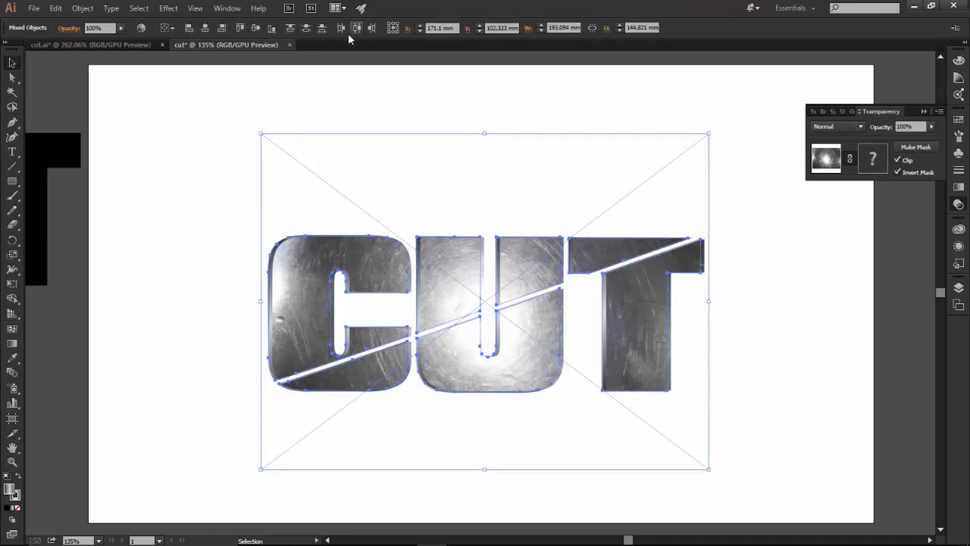
key("a")
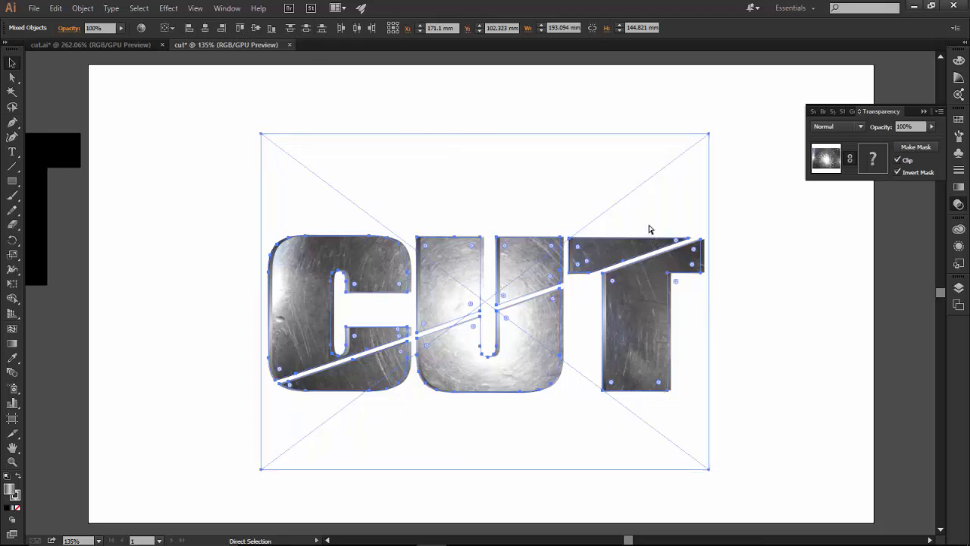
key("v")
left_click(852, 235)
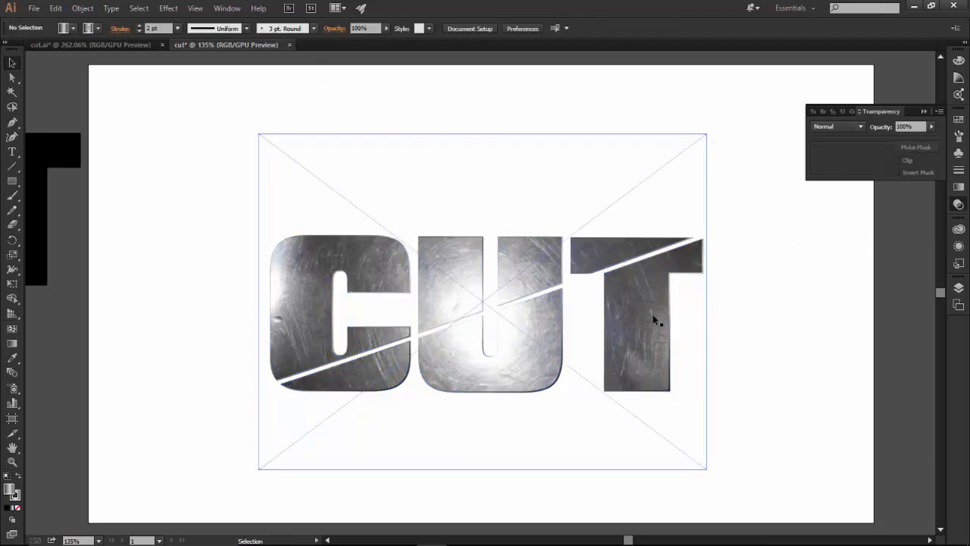
Step: Nudge the masked metal texture slightly right, then give it 72% opacity and the Hard Light blending mode
left_click(653, 315)
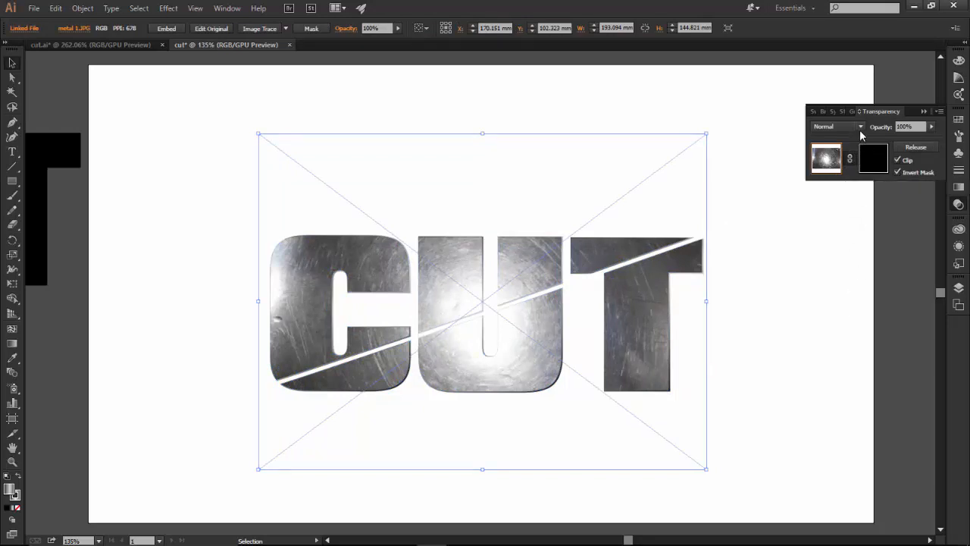
key("Right")
left_click(932, 127)
left_click_drag(933, 137, 920, 139)
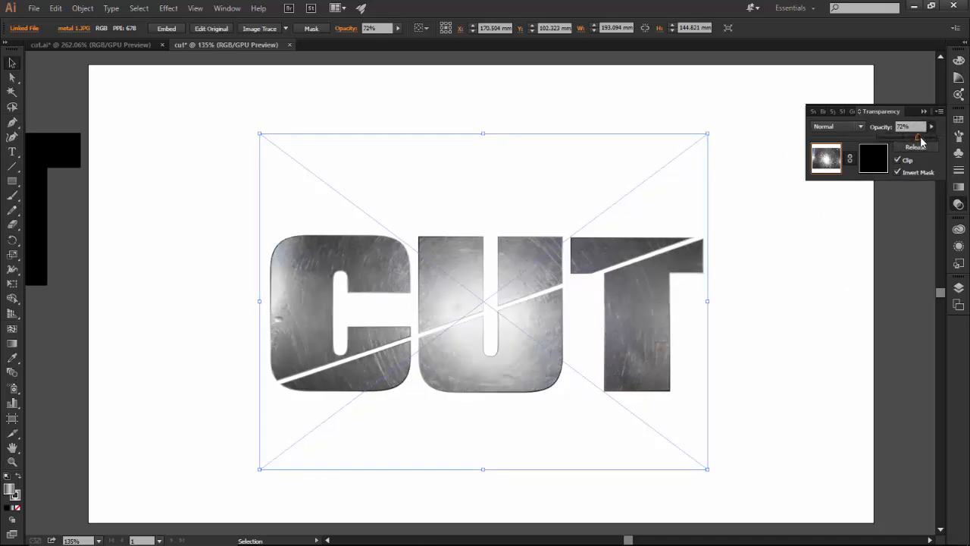
left_click(837, 127)
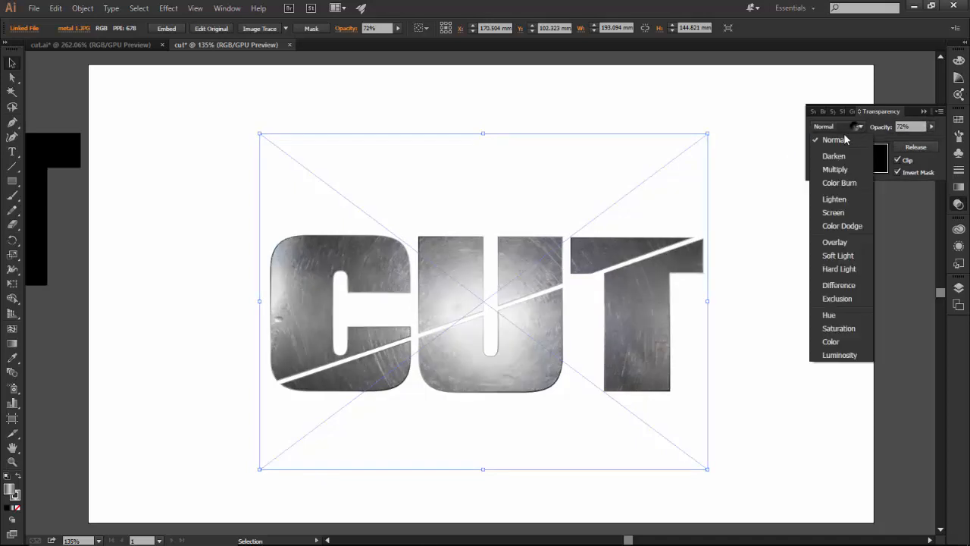
left_click(841, 269)
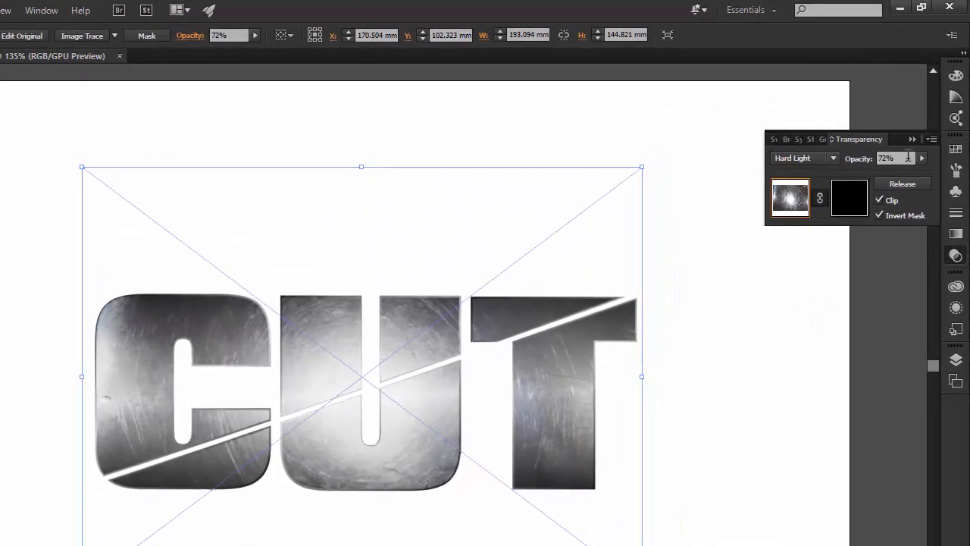
Step: Try 37% opacity on the metal texture, then settle on 69% and deselect it
left_click(921, 157)
left_click_drag(909, 176, 882, 174)
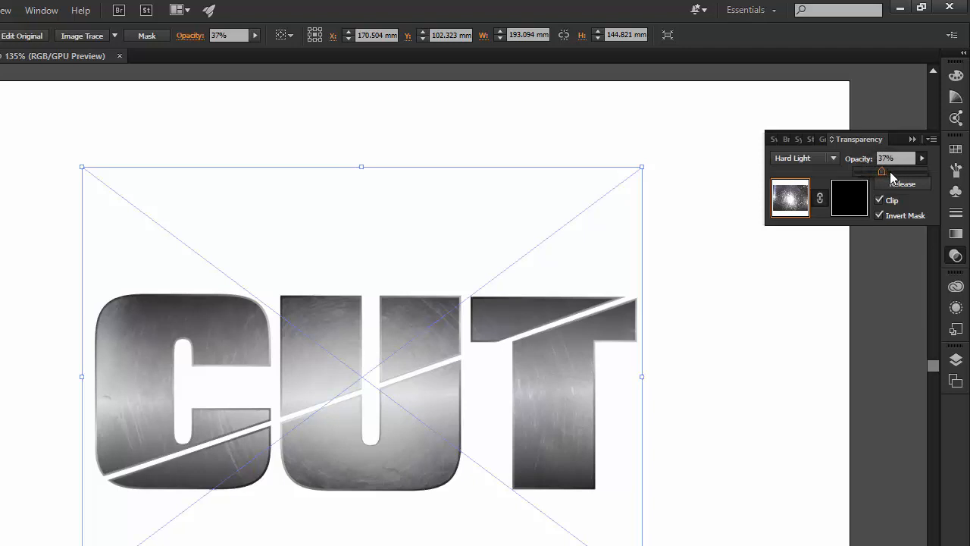
left_click_drag(882, 174, 913, 176)
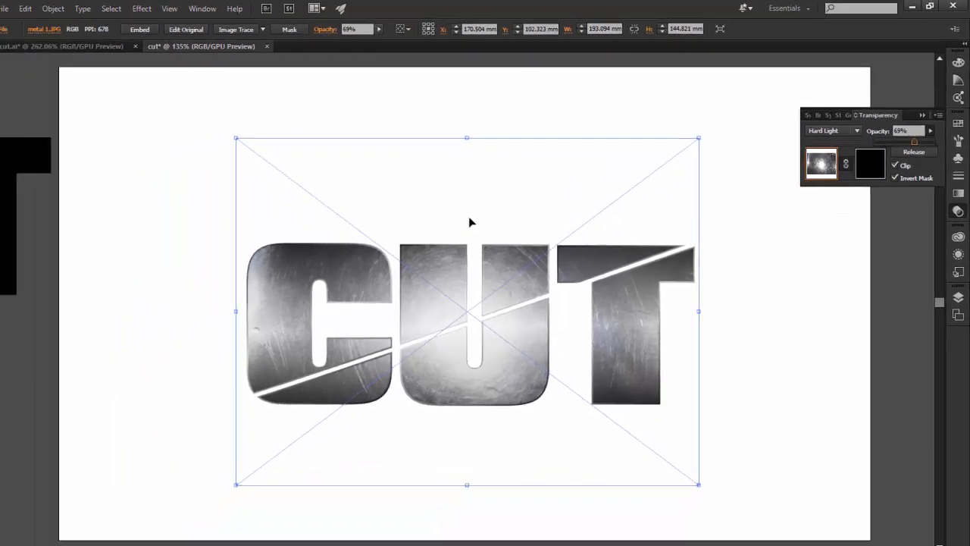
left_click(733, 103)
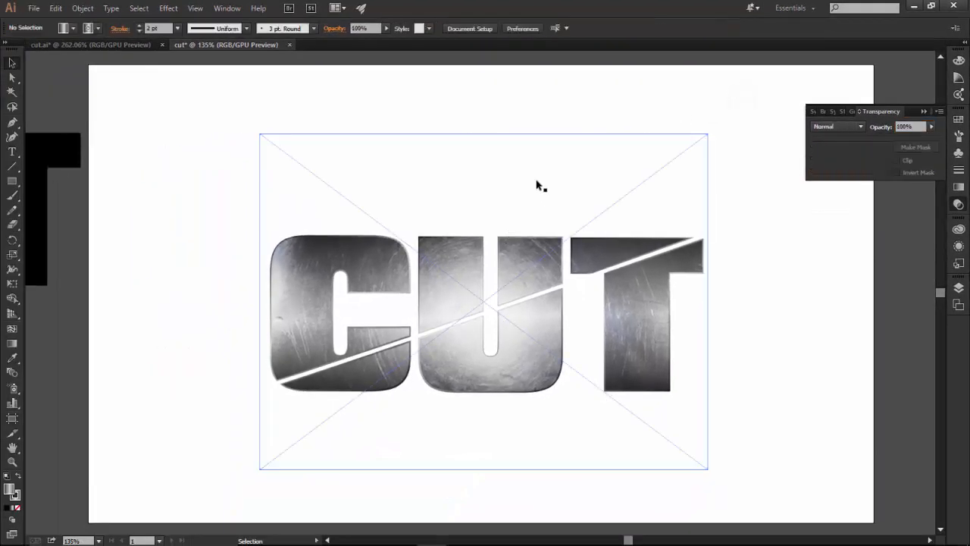
Step: Draw a gradient-filled rectangle about 338.67 by 197.56 mm covering the whole artboard
key("z")
left_click_drag(556, 165, 476, 230)
left_click(13, 180)
left_click_drag(265, 102, 753, 387)
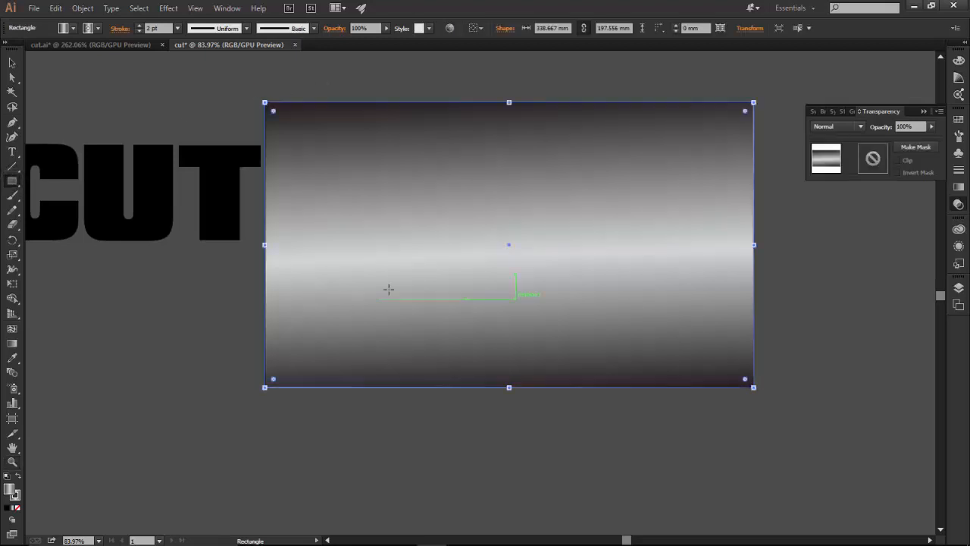
Step: Fill the background rectangle with solid black and send it behind the metallic CUT lettering
left_click(7, 509)
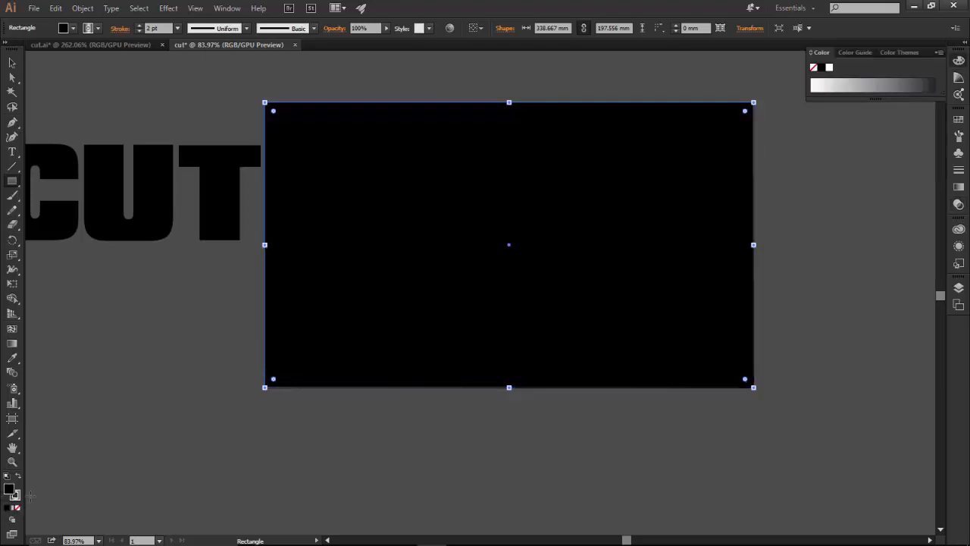
key("ctrl+shift+b")
key("ctrl+shift+bracketleft")
key("ctrl+shift+b")
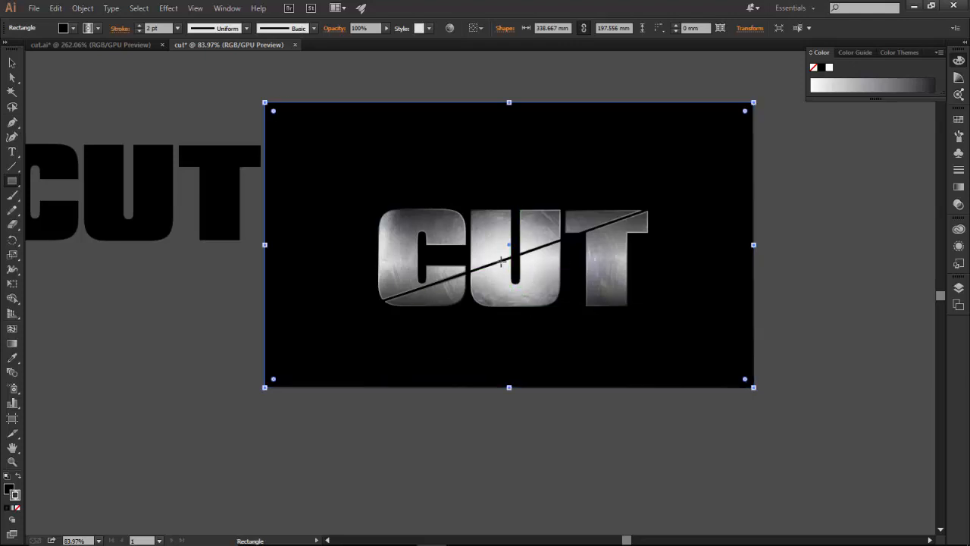
Step: Examine the metallic CUT lettering up close on the black background and compare it with the artwork in cut.ai
key("z")
left_click_drag(498, 275, 547, 256)
key("space")
left_click_drag(592, 205, 541, 257)
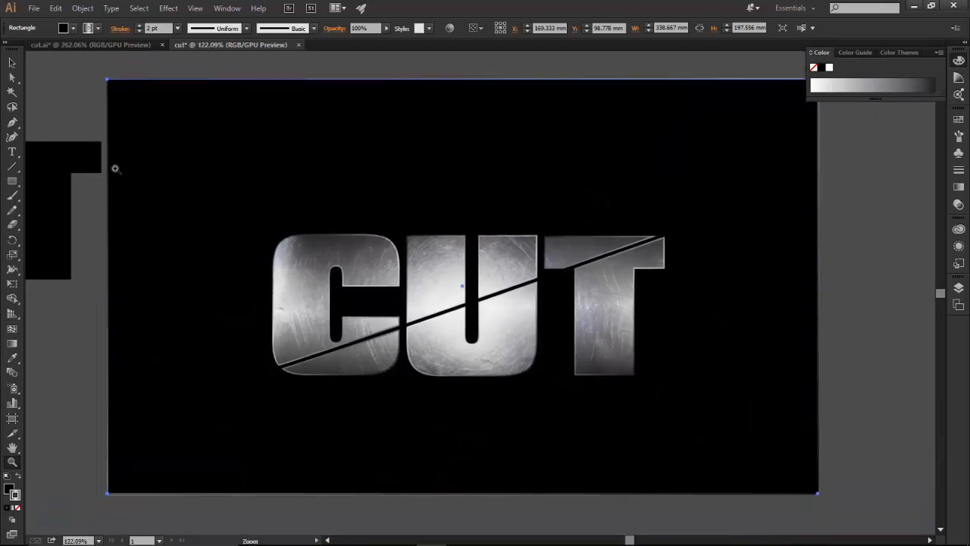
left_click(12, 63)
left_click(58, 98)
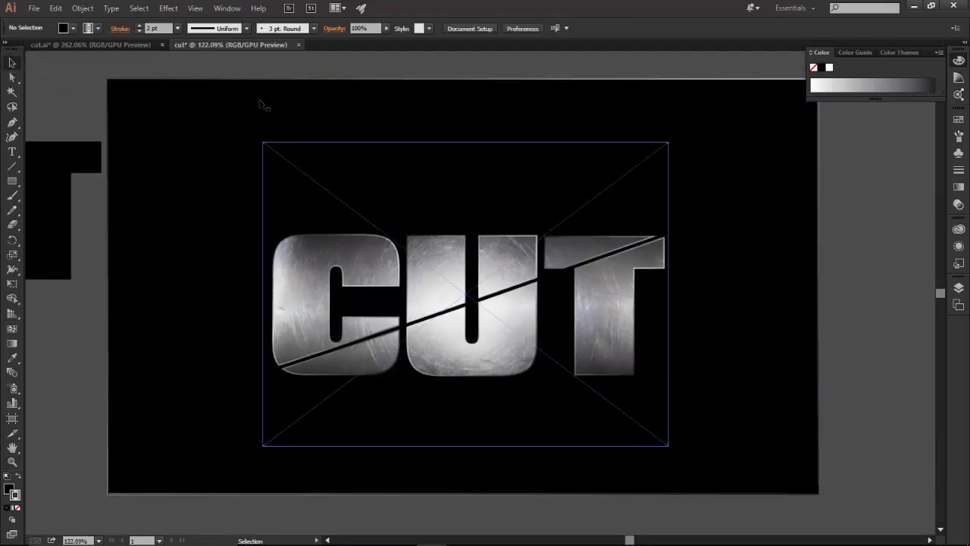
left_click(99, 45)
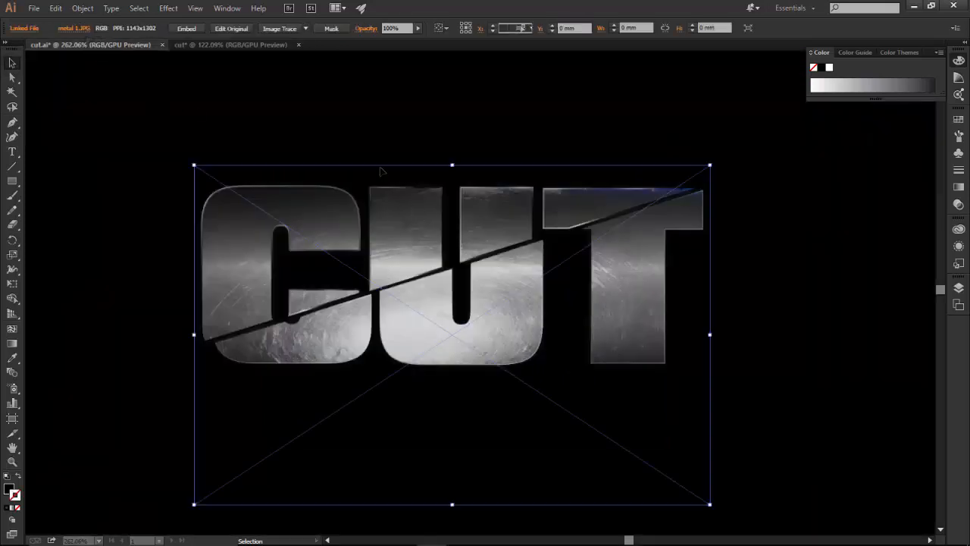
left_click(240, 44)
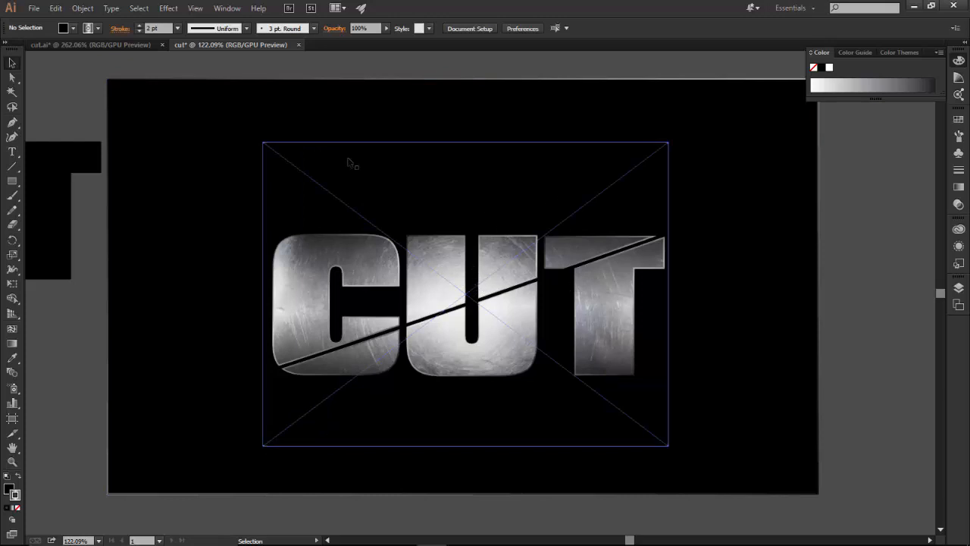
left_click(112, 44)
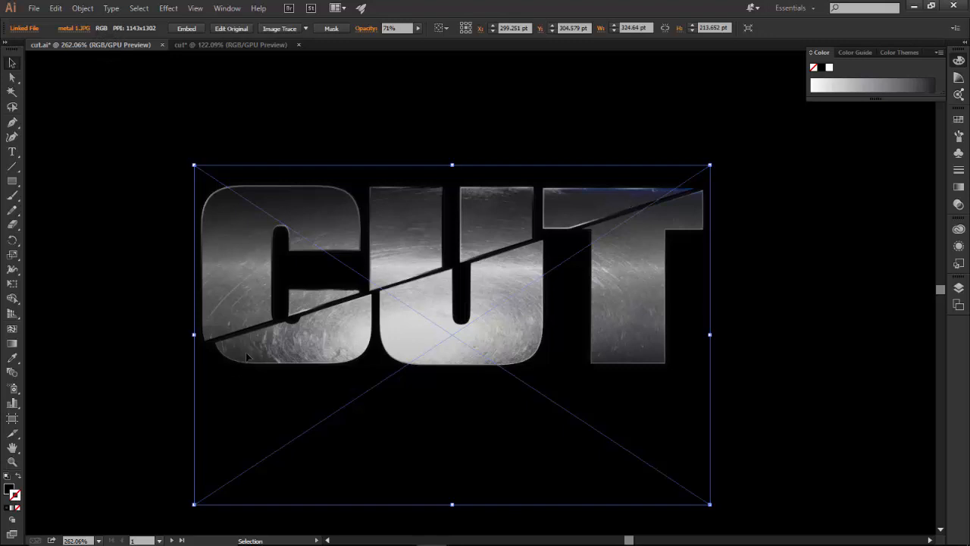
left_click(230, 43)
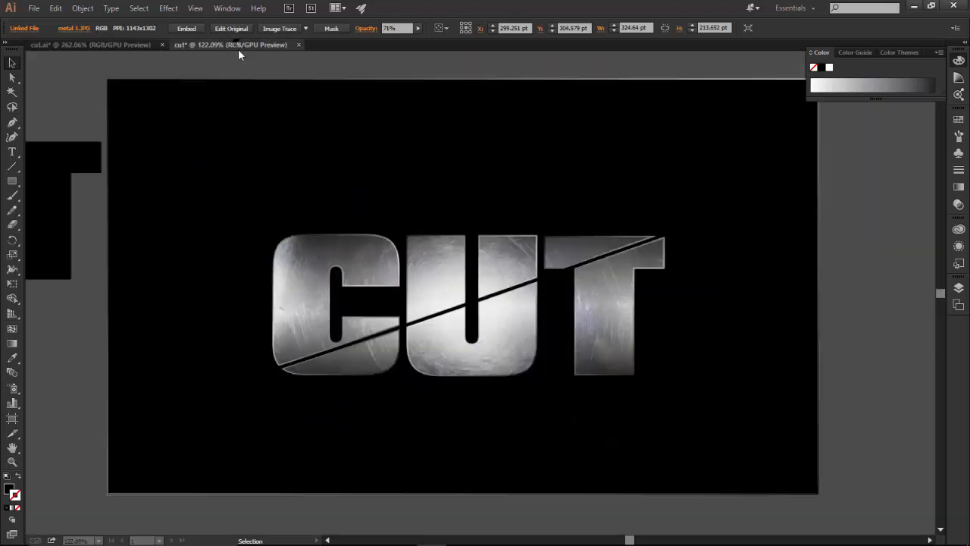
Step: Leave isolation mode on the metal texture and lock the black background rectangle
double_click(498, 263)
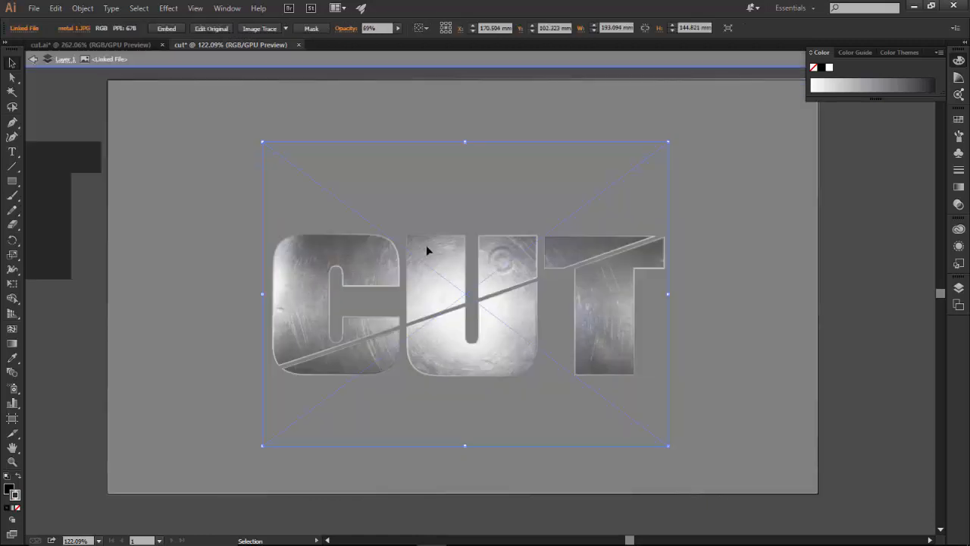
double_click(88, 296)
left_click(183, 214)
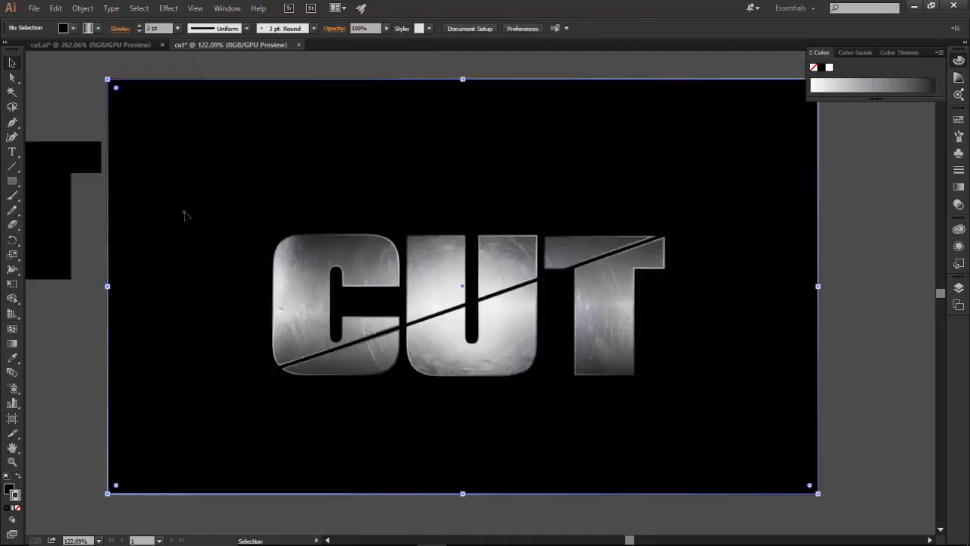
key("ctrl+2")
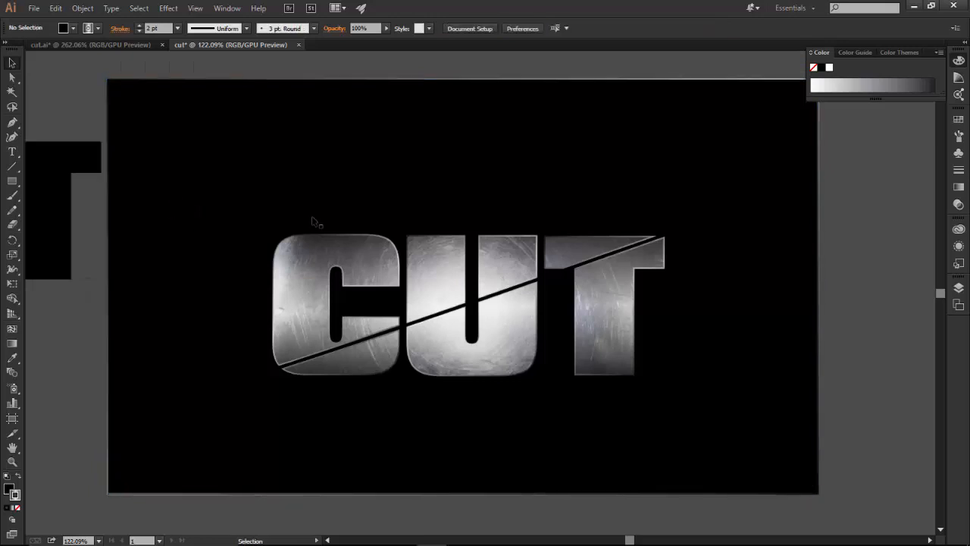
Step: Release the opacity mask that clips the metal texture to the CUT lettering
left_click(331, 258)
double_click(310, 279)
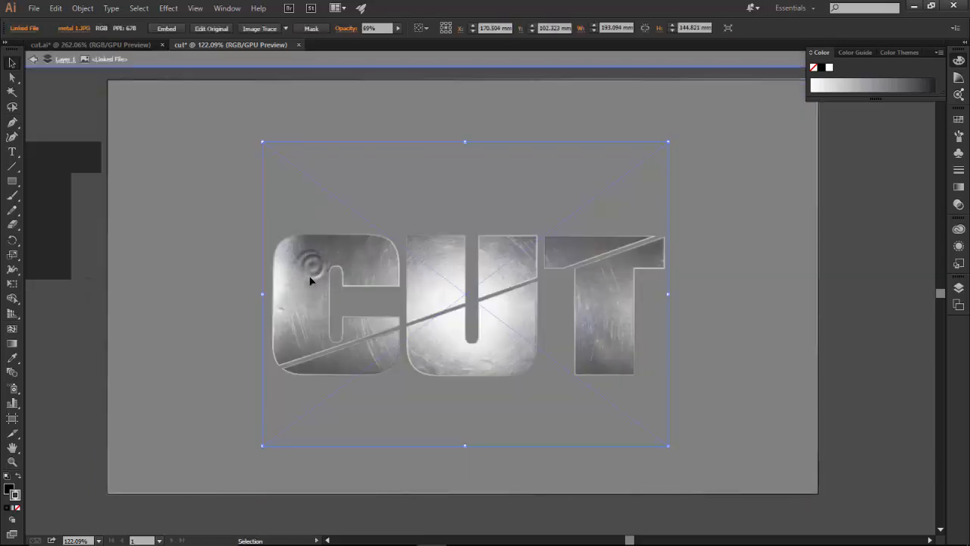
left_click(205, 326)
left_click(284, 299)
key("Escape")
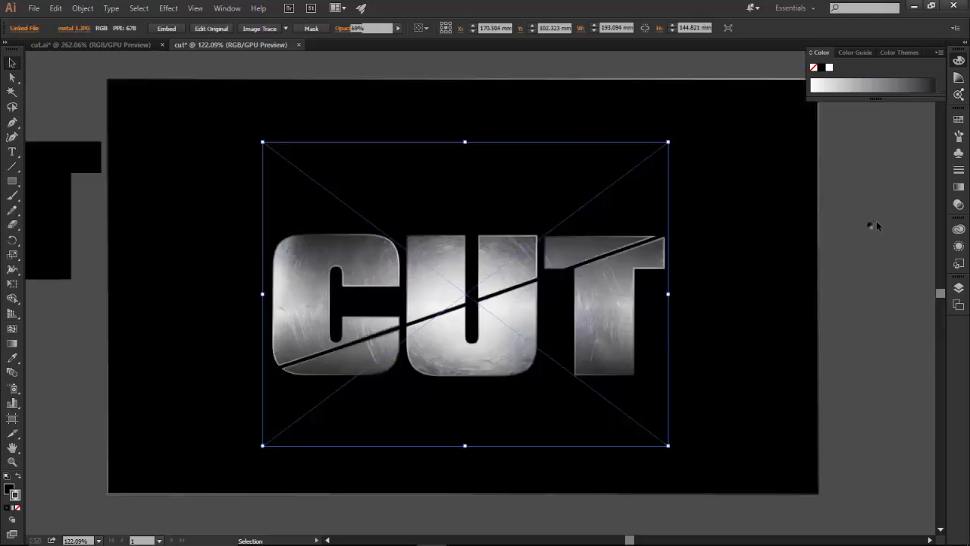
left_click(959, 204)
left_click(909, 152)
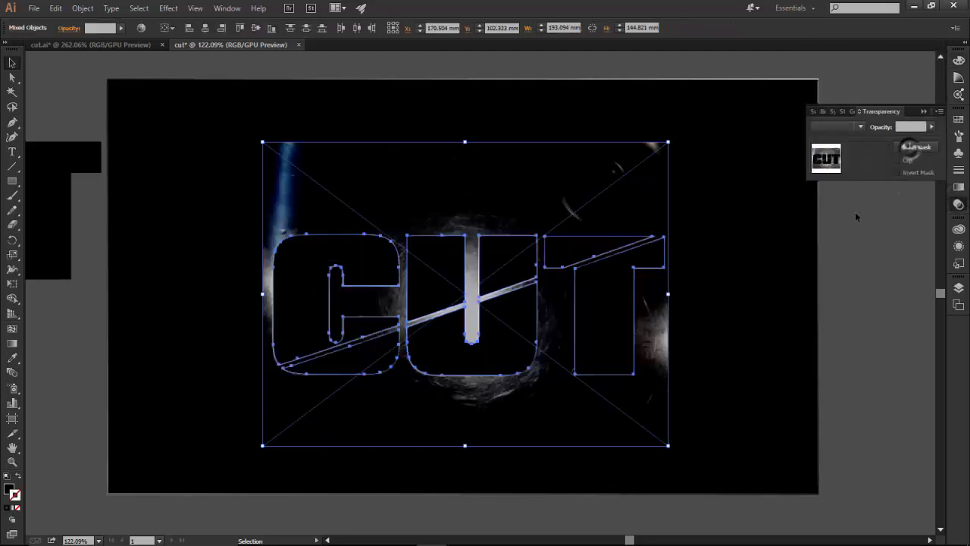
left_click(842, 228)
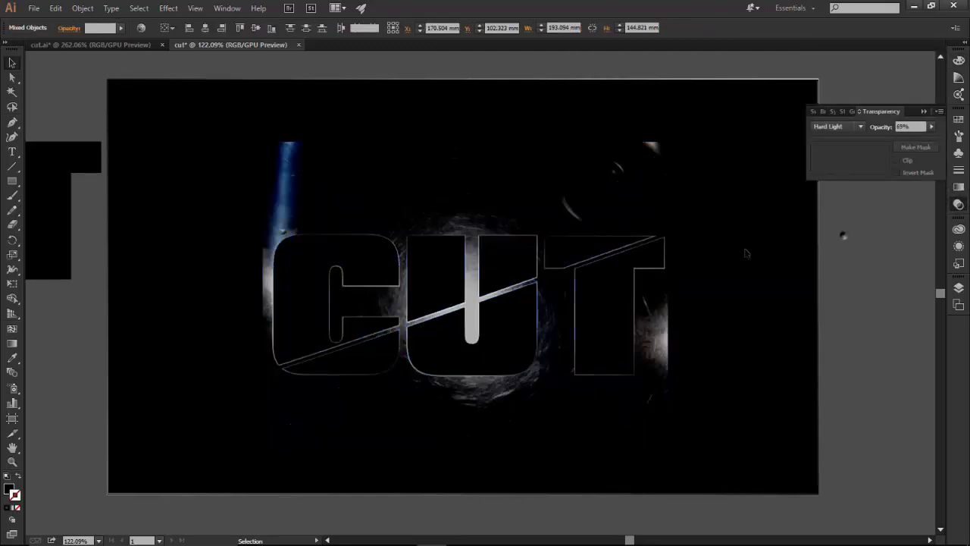
Step: Ungroup the black CUT lettering released from the mask so its sliced pieces can be selected separately
left_click(422, 278)
right_click(420, 273)
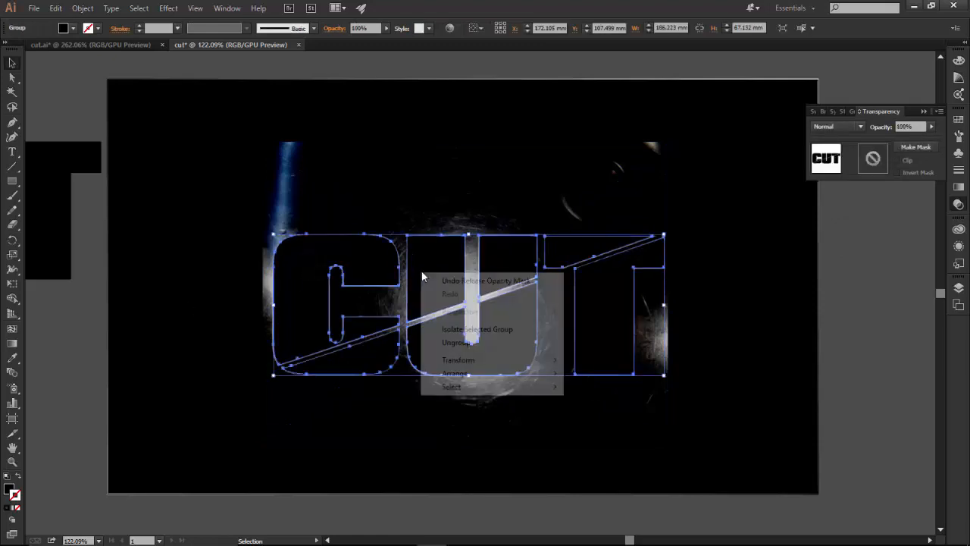
left_click(464, 344)
left_click(83, 341)
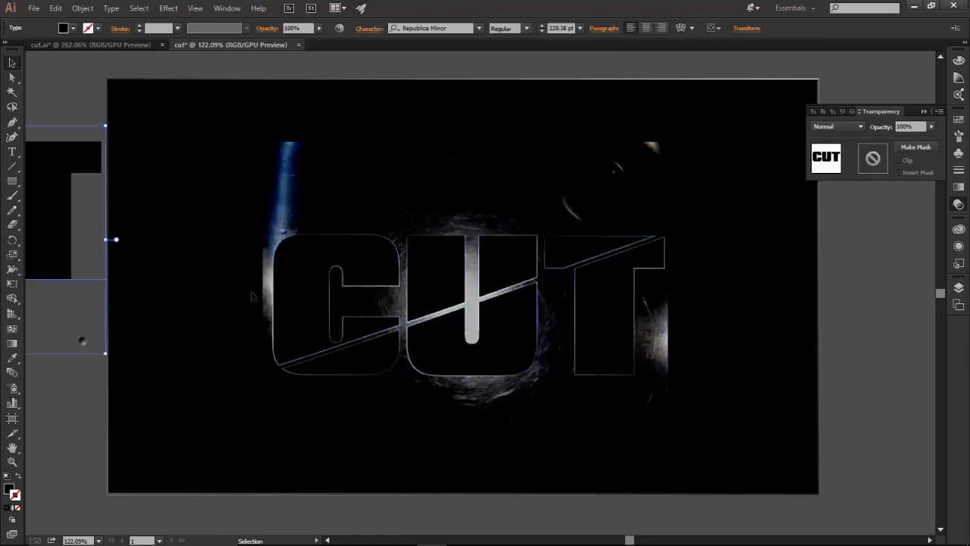
Step: Shift the black letter pieces above the diagonal slice two large nudges left and one large nudge down
left_click(371, 265)
left_click(520, 256, "shift")
left_click(575, 247, "shift")
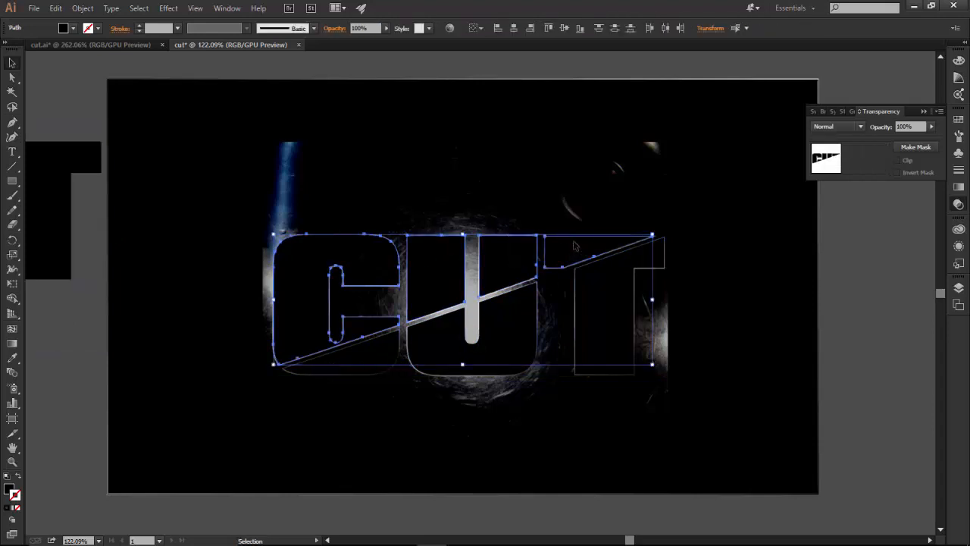
key("shift+Left")
key("shift+Left")
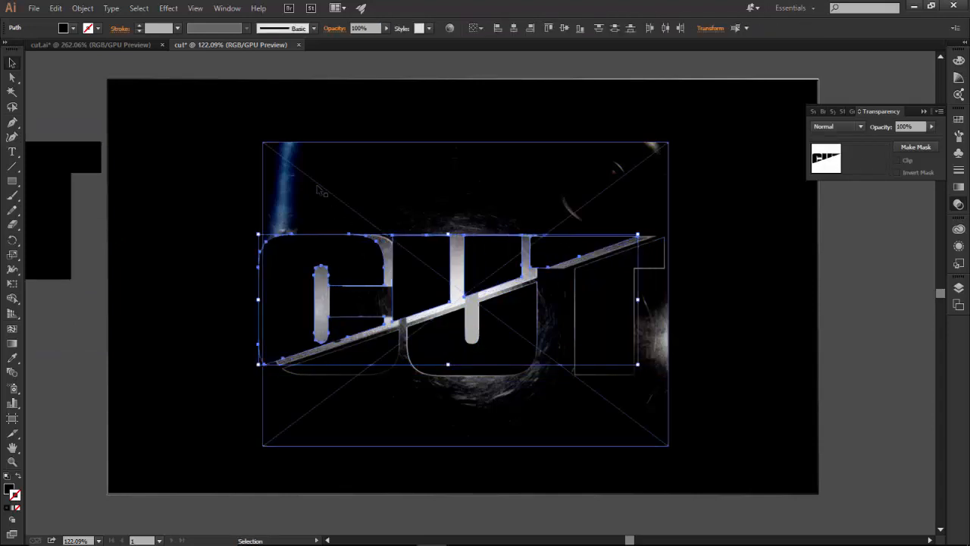
key("shift+Down")
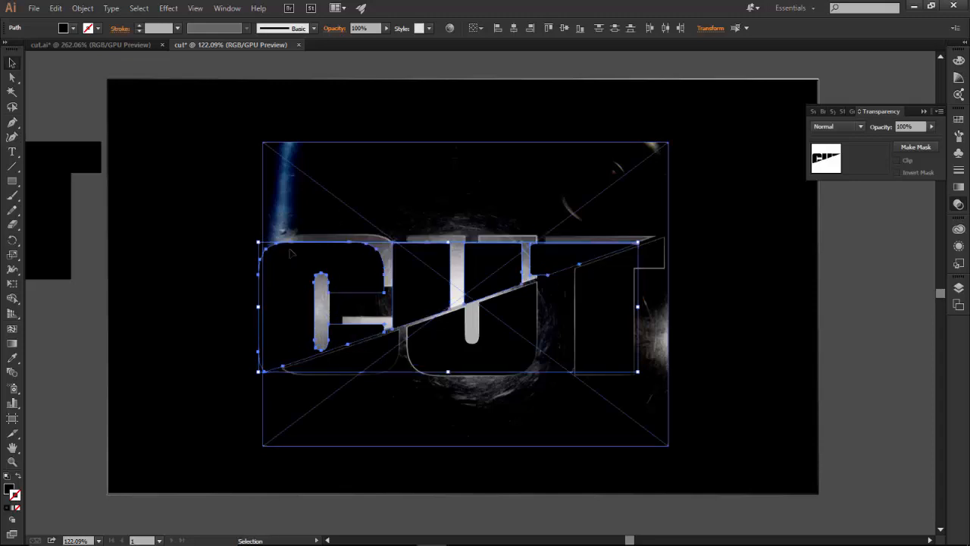
left_click(54, 250)
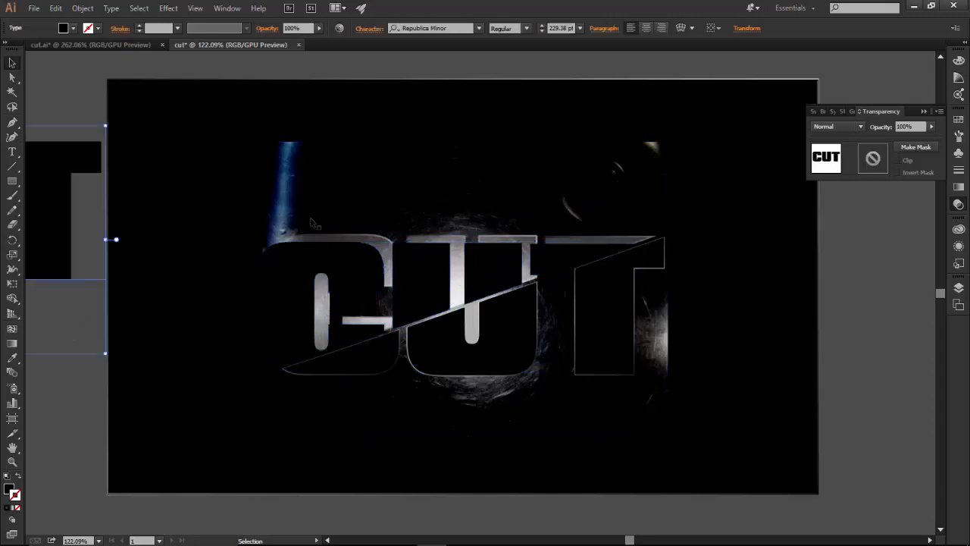
Step: Lock the metal texture and ungroup the gradient CUT lettering beneath it
left_click(349, 242)
key("ctrl+shift+a")
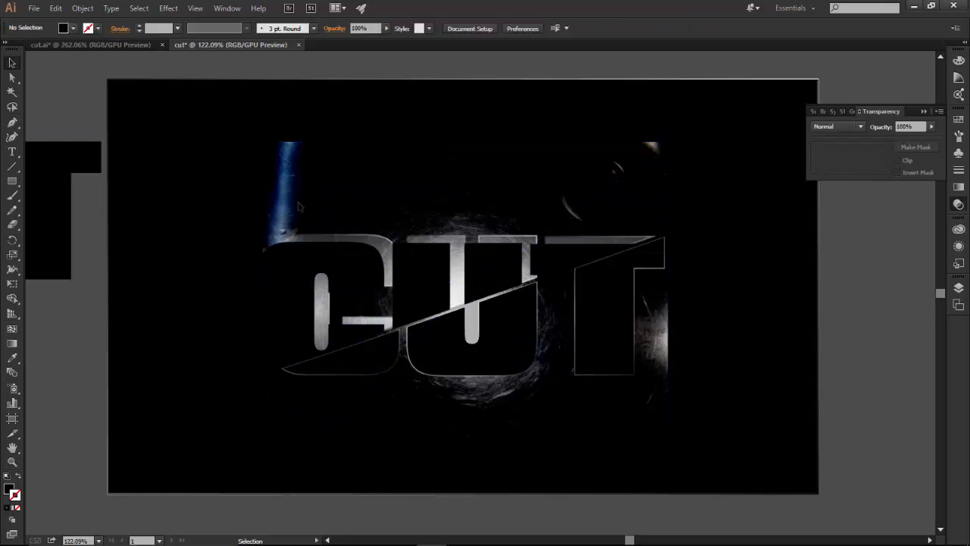
left_click(376, 239)
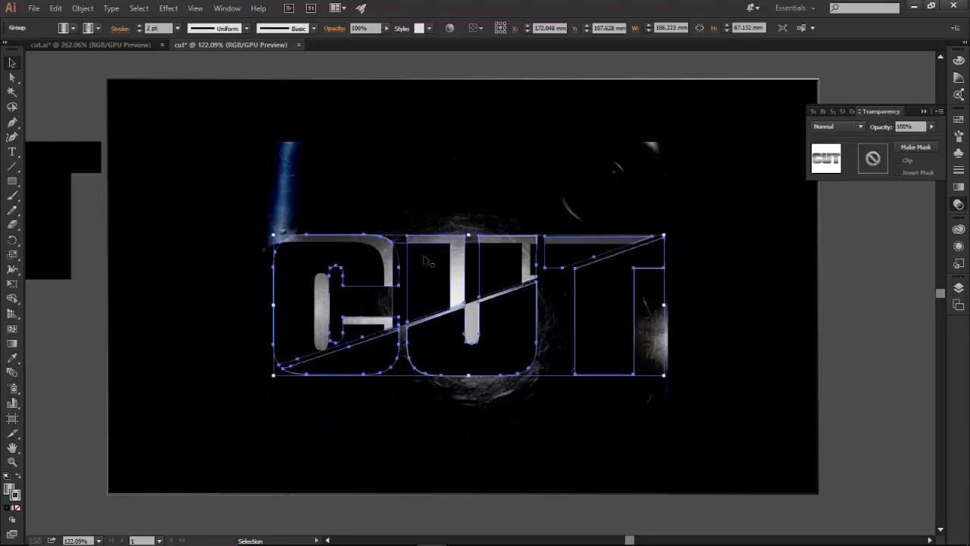
right_click(438, 270)
left_click(462, 324)
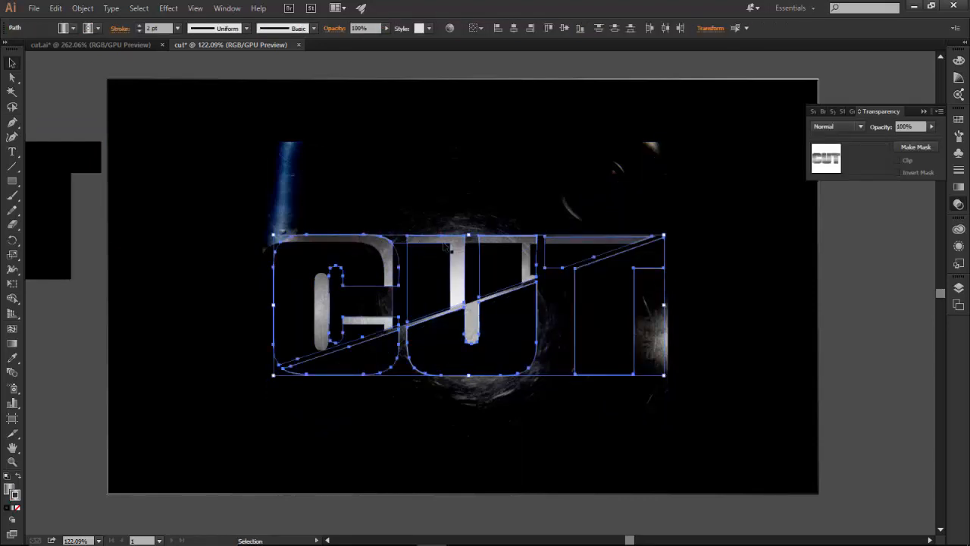
left_click(196, 254)
left_click(353, 236)
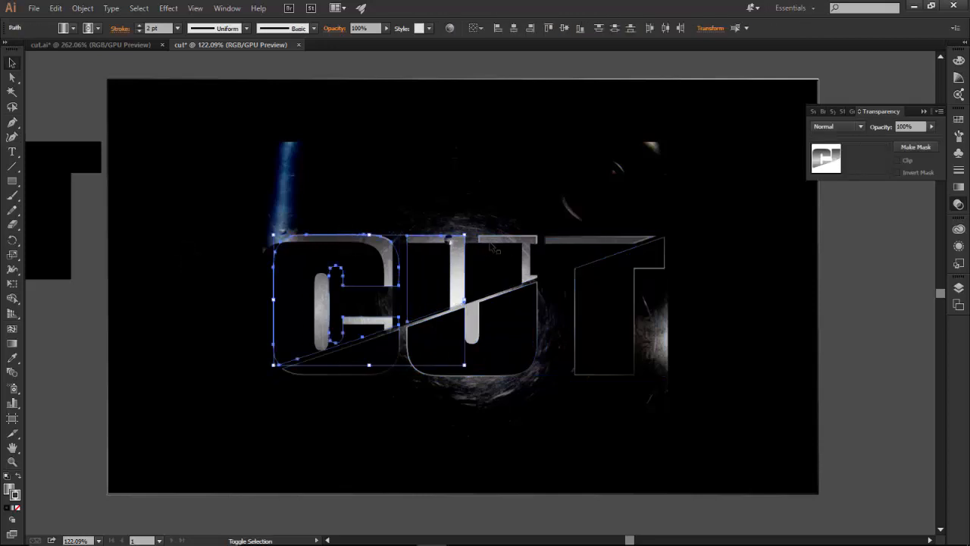
left_click(525, 241, "shift")
left_click(418, 205)
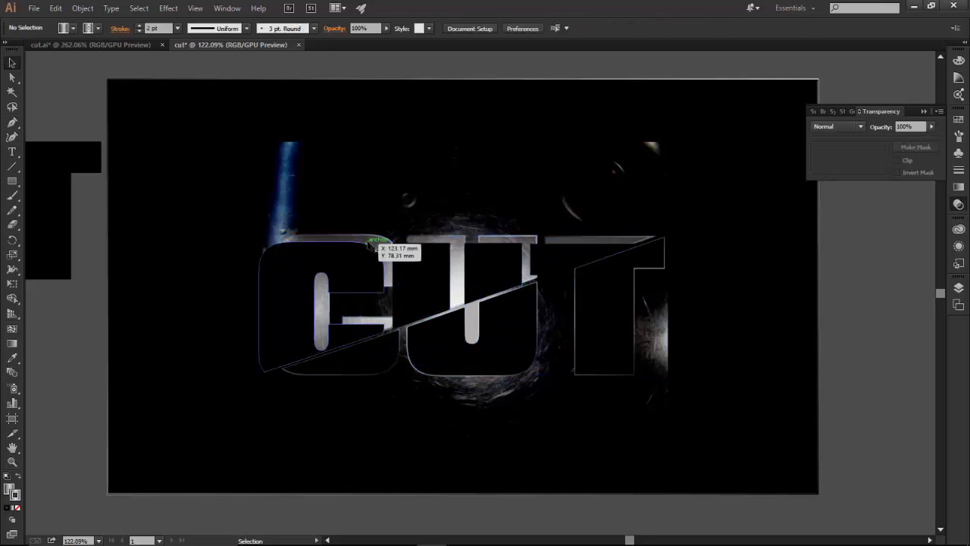
Step: Shift the gradient letter pieces above the slice two large nudges left and one down, aligning them with the black pieces
left_click(374, 241)
left_click(502, 239, "shift")
left_click(578, 239, "shift")
key("shift+Left")
key("shift+Left")
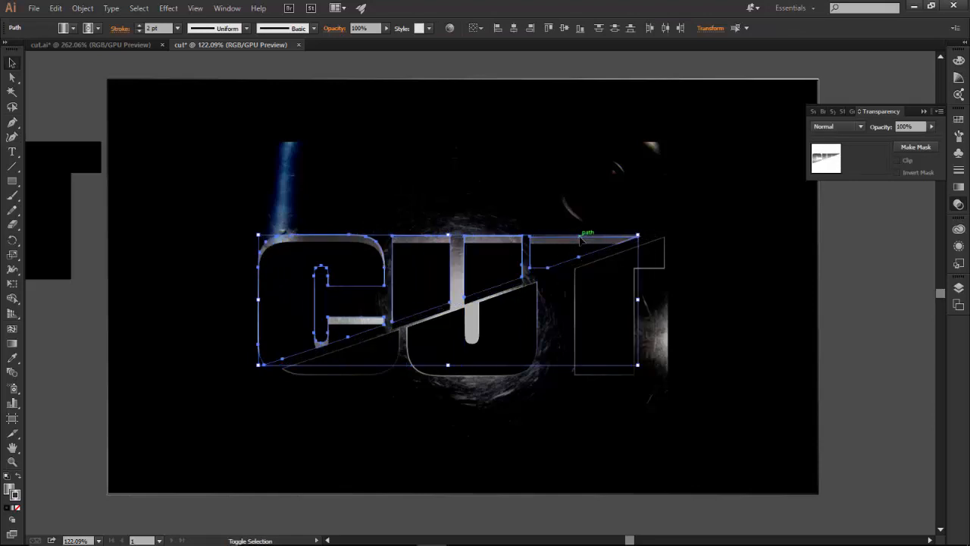
key("shift+Down")
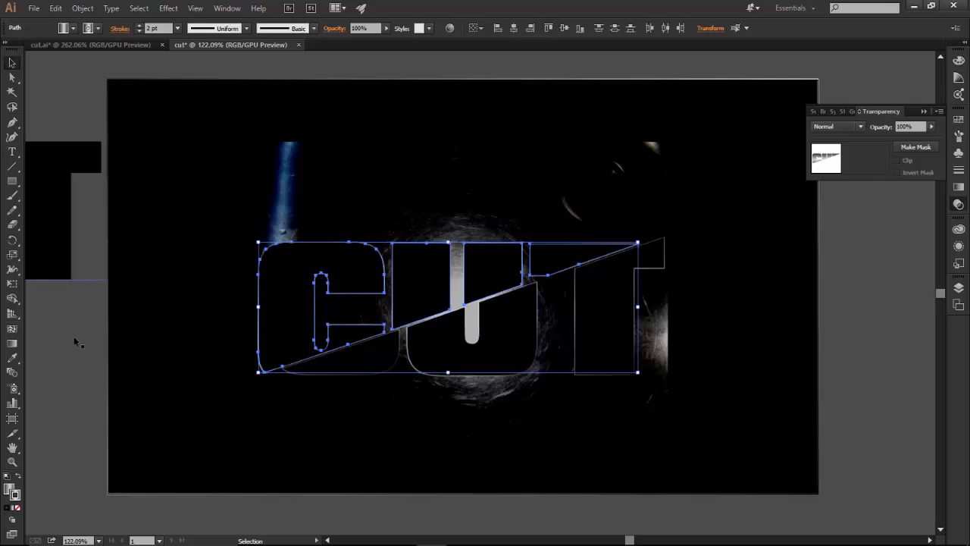
left_click(74, 336)
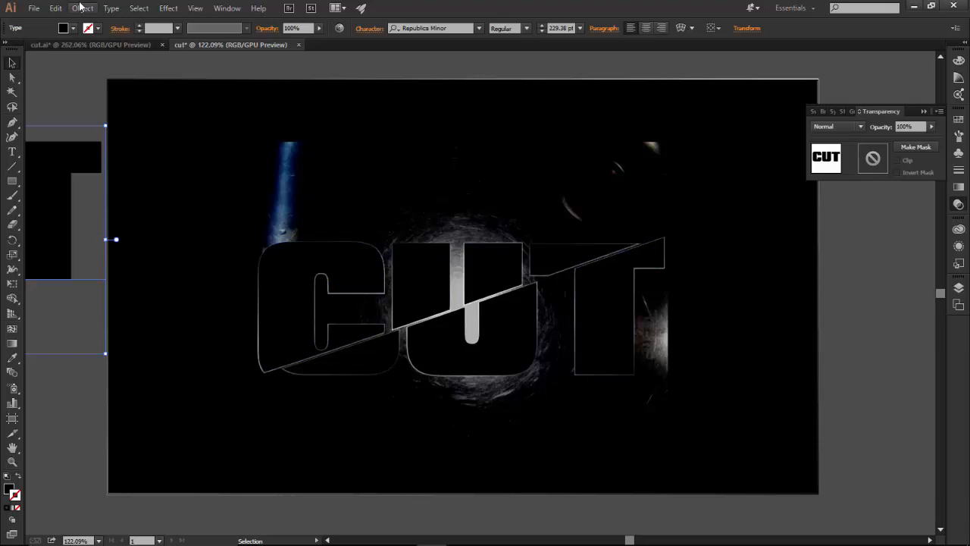
Step: Unlock all locked objects, including the metal texture and the background rectangle, and clear the selection
key("ctrl+shift+o")
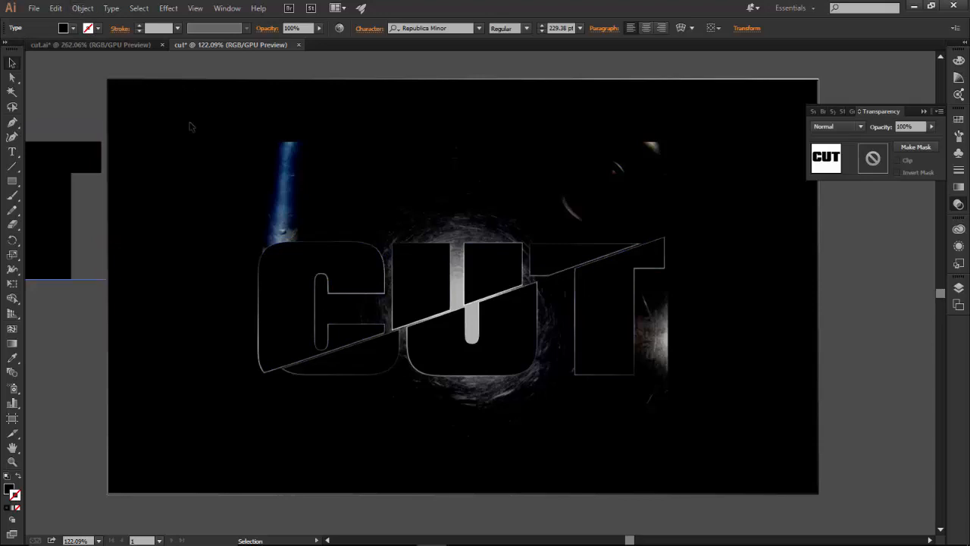
key("ctrl+a")
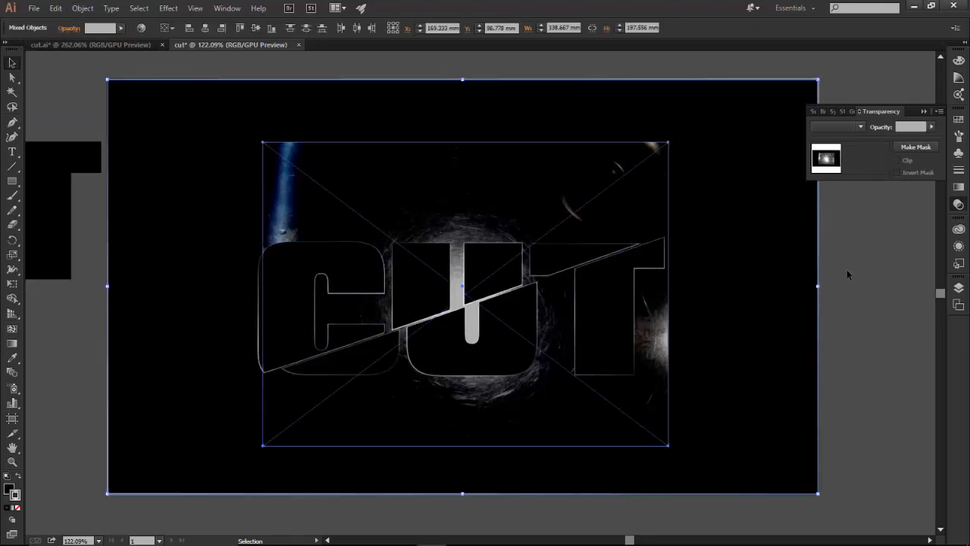
left_click(848, 274)
Step: Group all the black CUT letter pieces above and below the diagonal slice
left_click(559, 265)
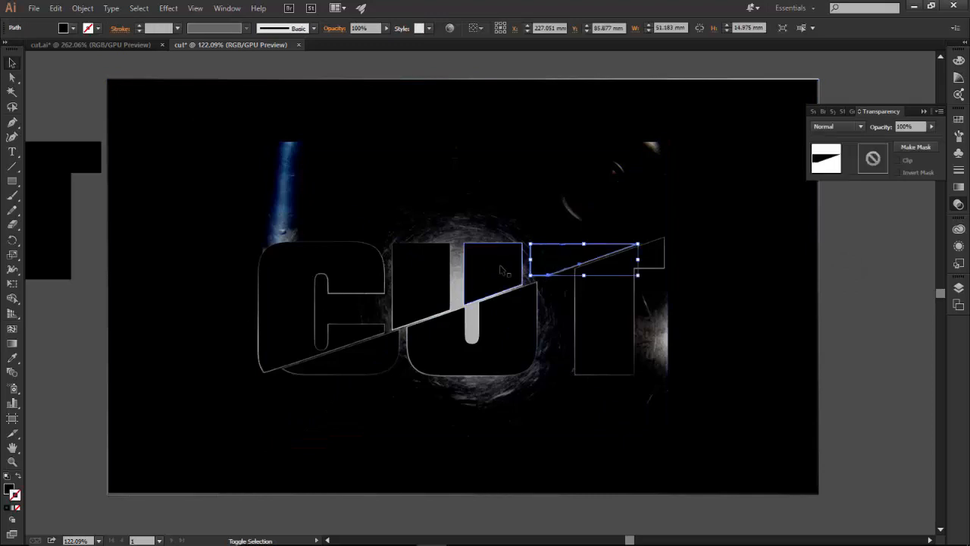
left_click(339, 265, "shift")
left_click(360, 361, "shift")
left_click(604, 317, "shift")
key("a")
key("v")
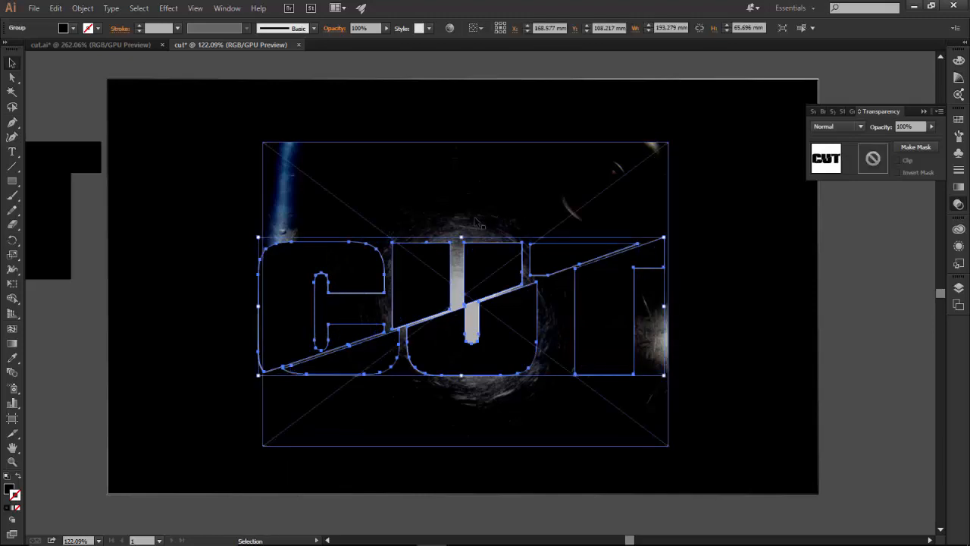
Step: Mask the metal texture with the grouped black CUT letter pieces as an inverted opacity mask, and clear the selection
left_click(81, 353)
left_click(319, 274)
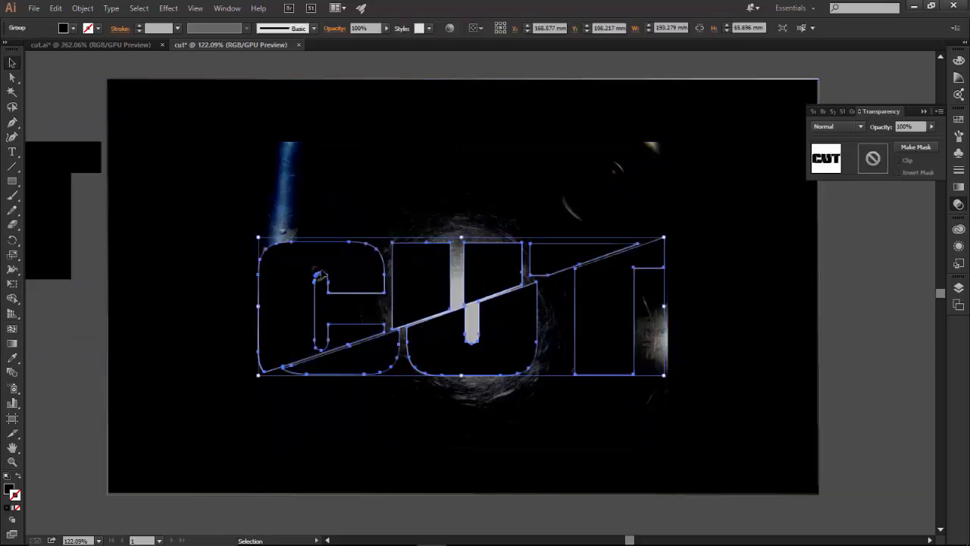
left_click(428, 216, "shift")
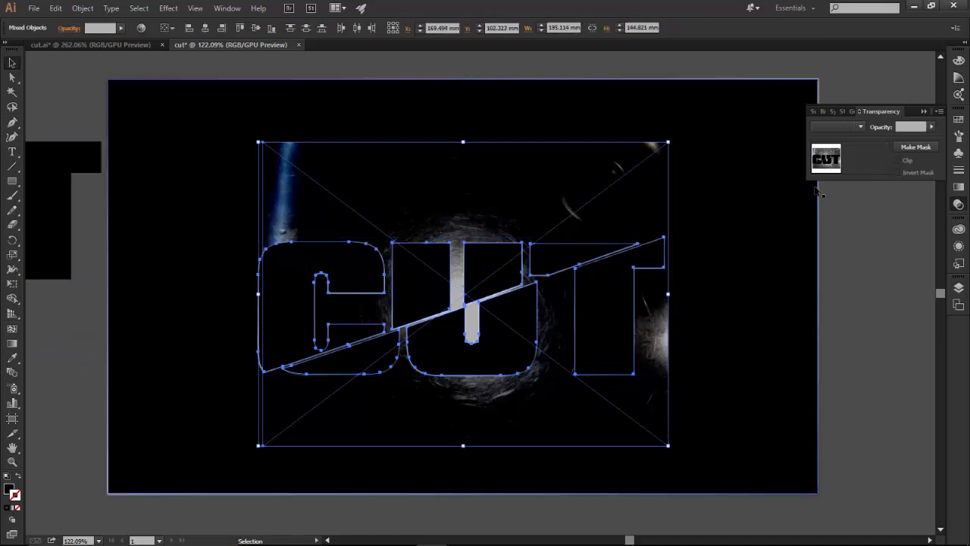
left_click(903, 149)
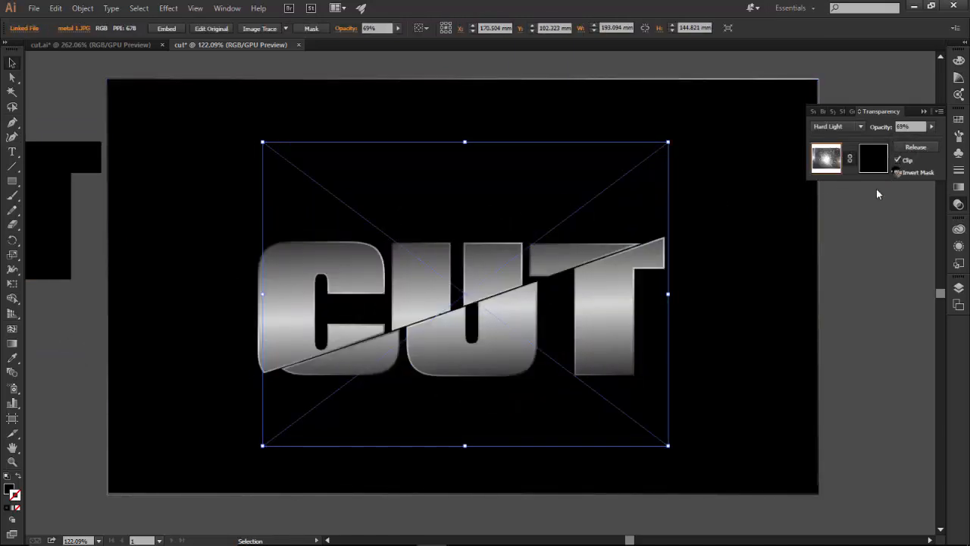
left_click(897, 172)
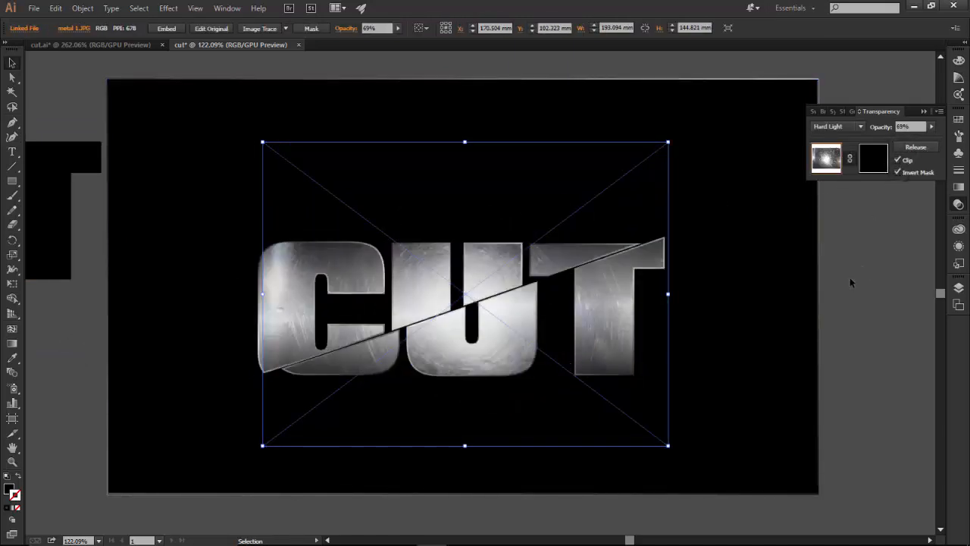
left_click(850, 278)
Step: Select the black background rectangle behind the metallic CUT lettering
key("z")
left_click_drag(477, 317, 504, 323)
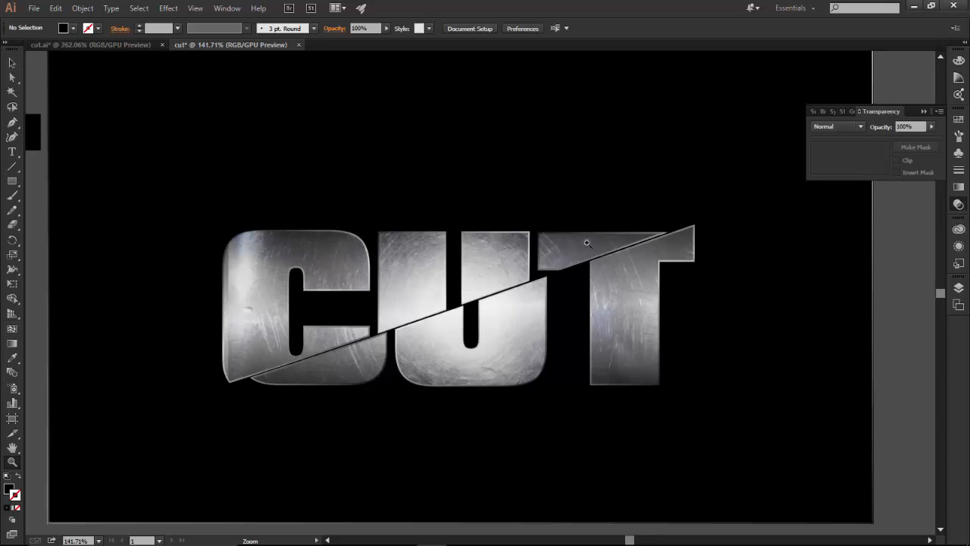
left_click(12, 224)
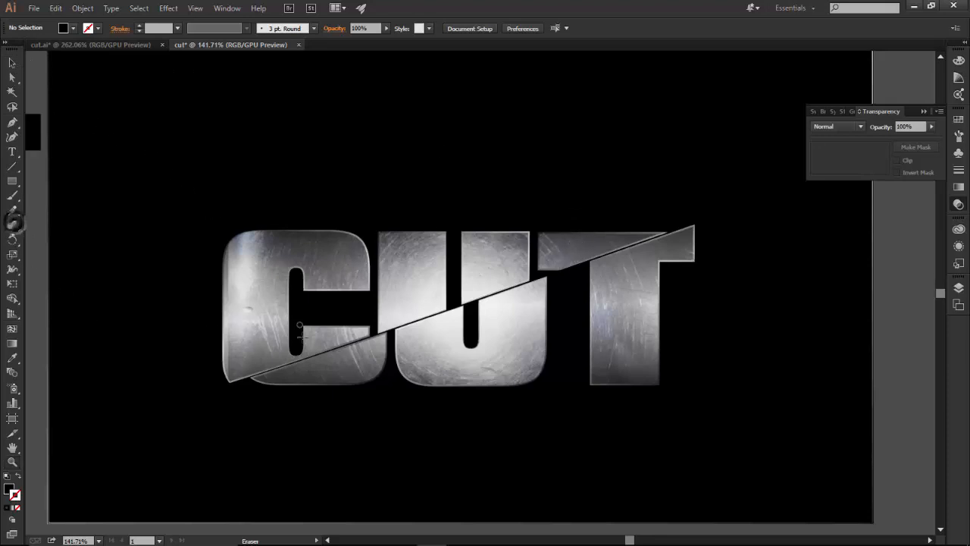
left_click(12, 62)
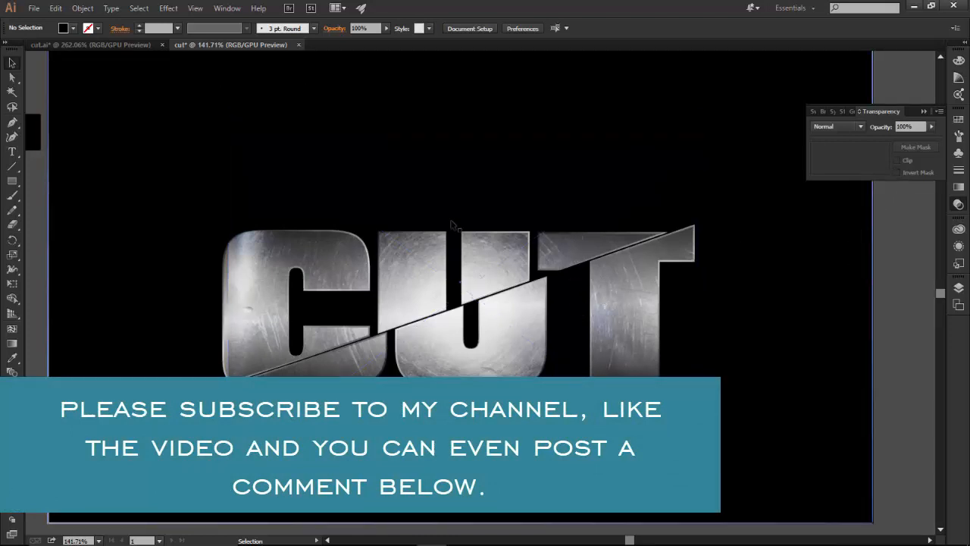
left_click(75, 86)
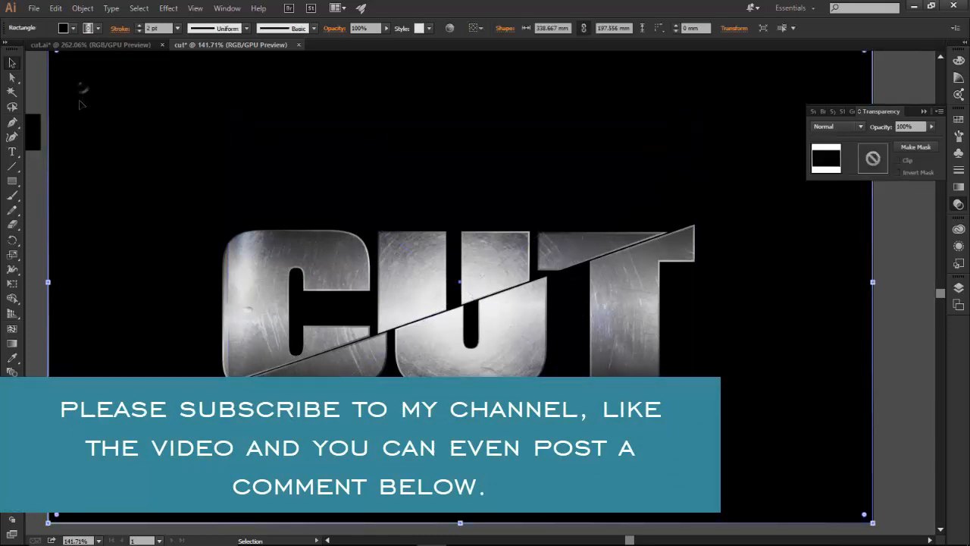